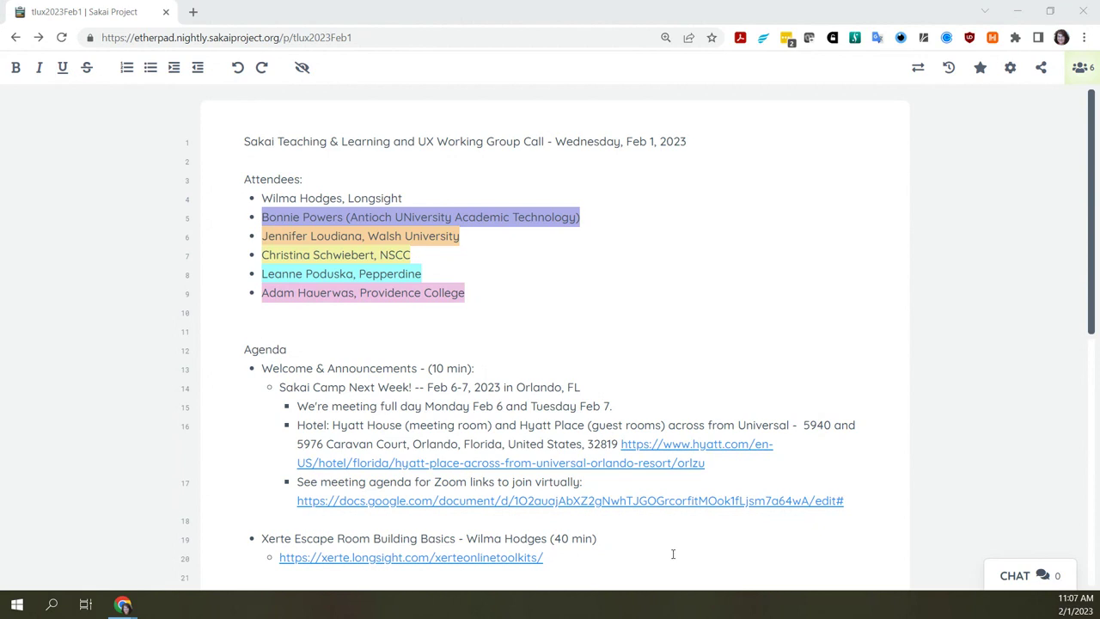
{"action": "scroll", "coordinate": [677, 554], "scroll_direction": "down", "scroll_amount": 1}
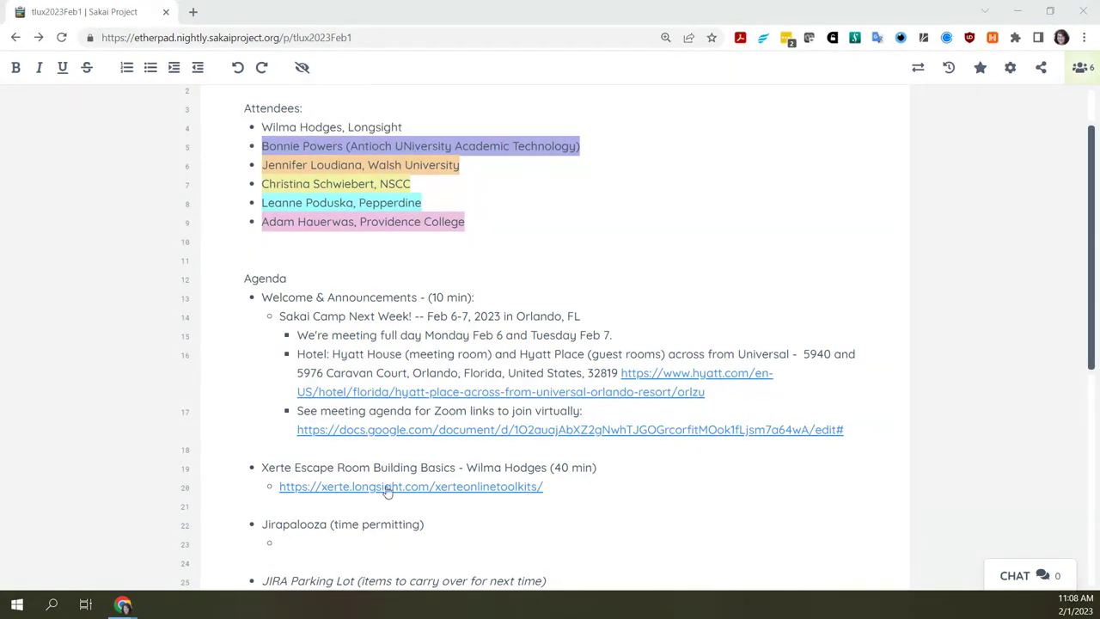
- Open the xerte.longsight.com agenda link in a new tab and select its web address
{"action": "left_click", "coordinate": [386, 488]}
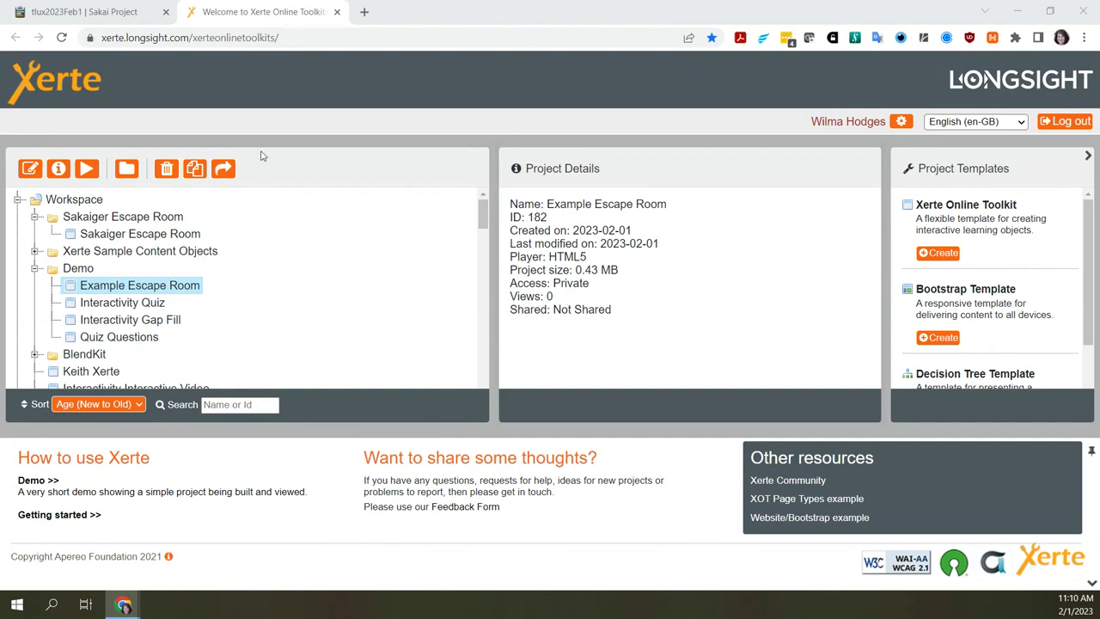
{"action": "left_click", "coordinate": [304, 40]}
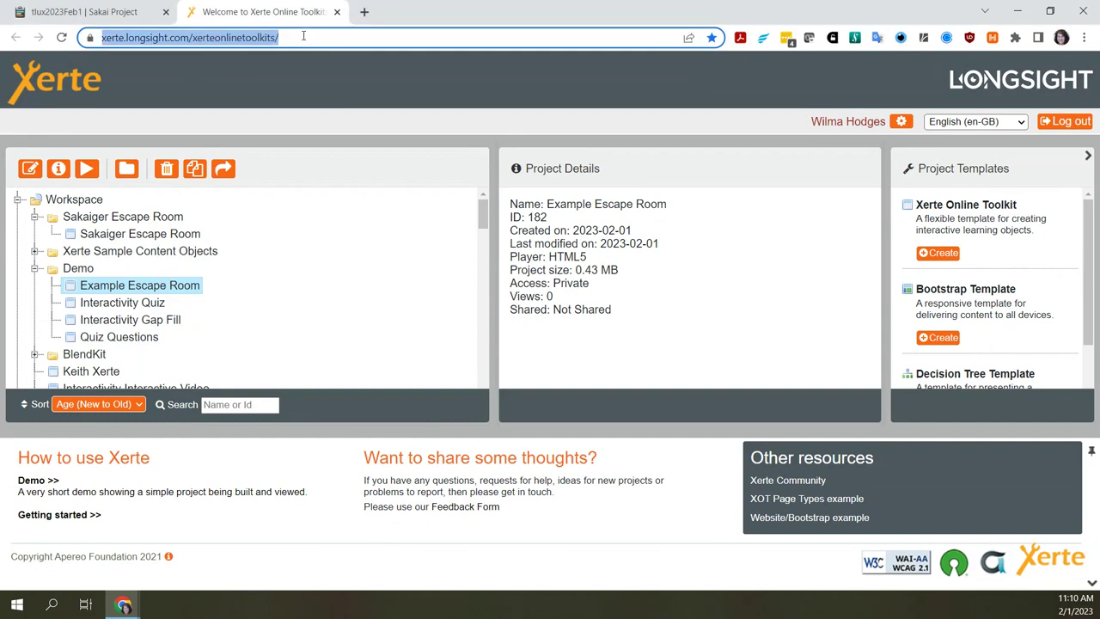
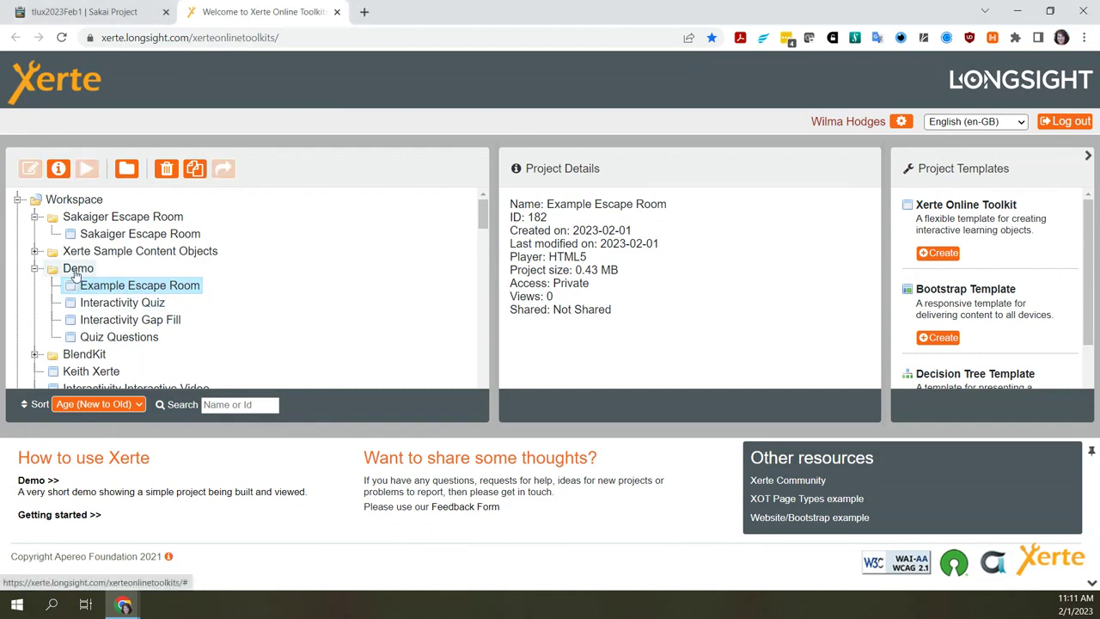
- Select the Demo folder in the Workspace tree to show its details
{"action": "left_click", "coordinate": [68, 271]}
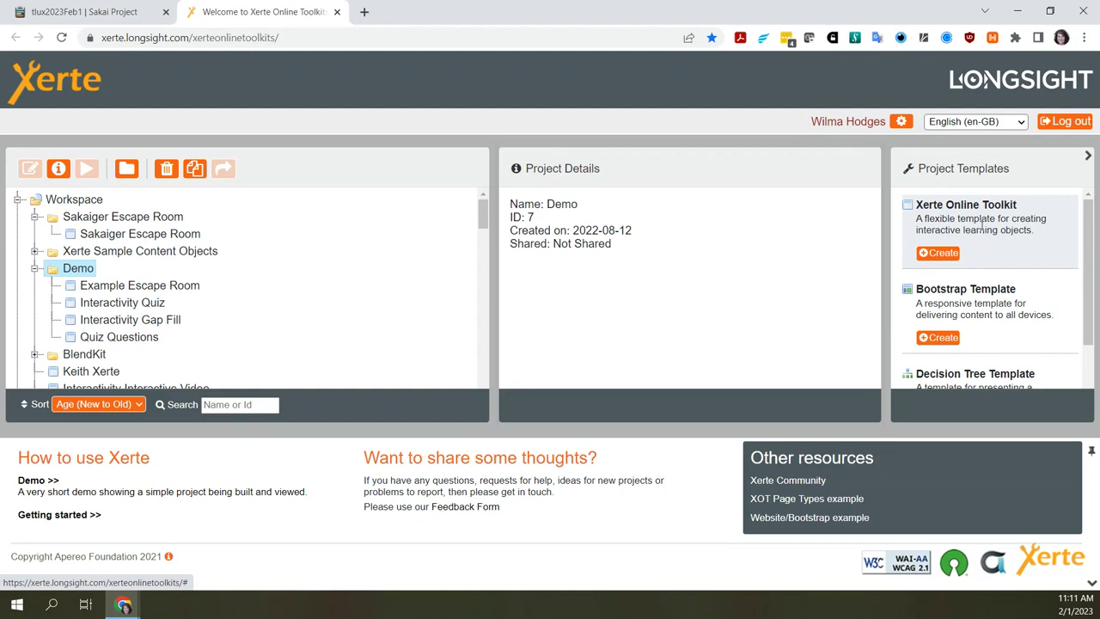
- Create a new Xerte Online Toolkit project named 'TLUX Escape Room Basics'
{"action": "left_click", "coordinate": [933, 254]}
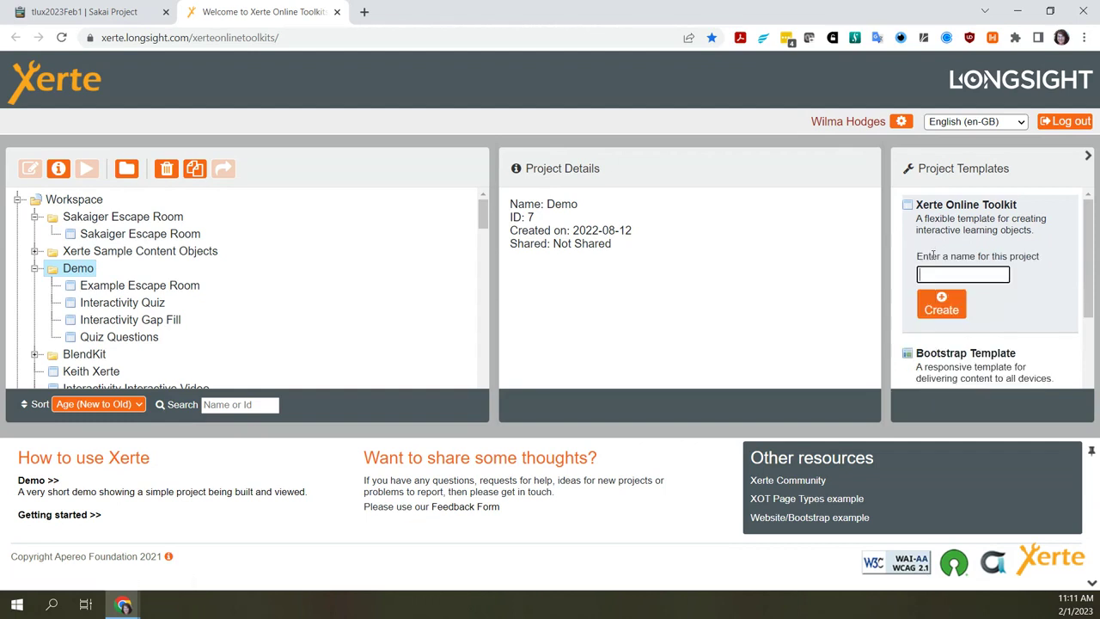
{"action": "type", "text": "TLUX Escape Room Basics"}
{"action": "key", "text": "Home"}
{"action": "left_click", "coordinate": [952, 309]}
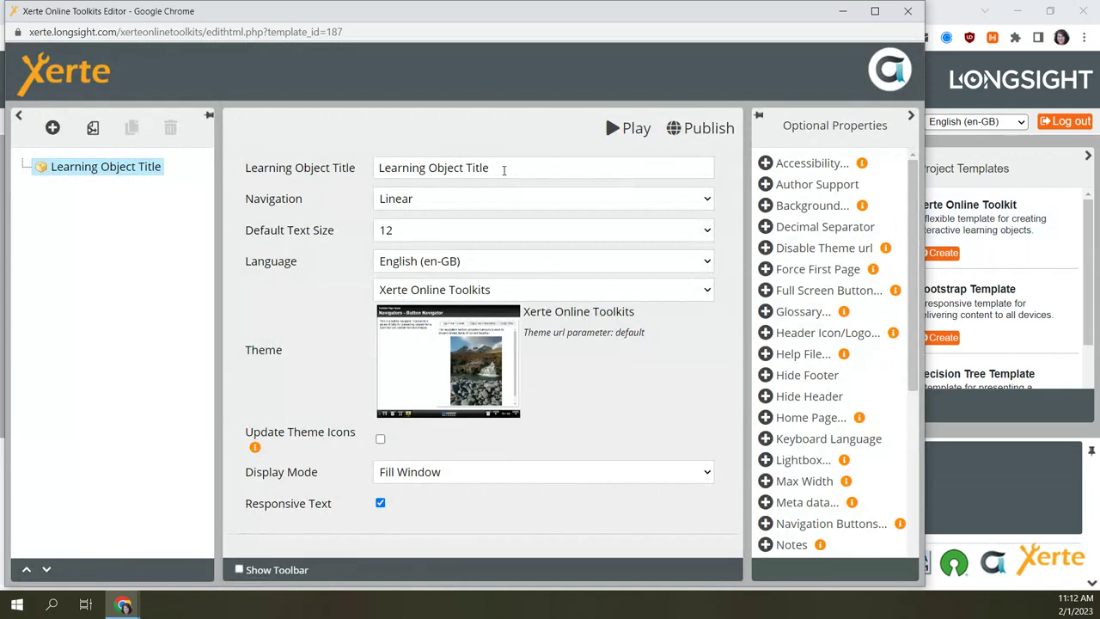
- Replace the placeholder Learning Object Title with 'TLUX Escape Room Basics'
{"action": "left_click_drag", "start_coordinate": [504, 169], "coordinate": [318, 163]}
{"action": "type", "text": "T"}
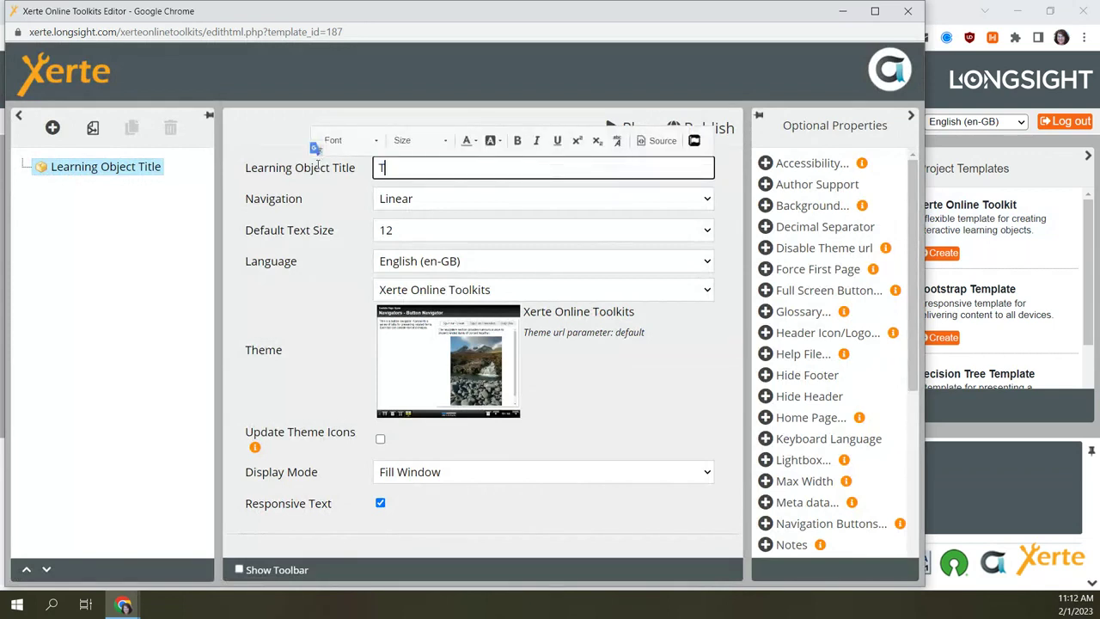
{"action": "type", "text": "LUX"}
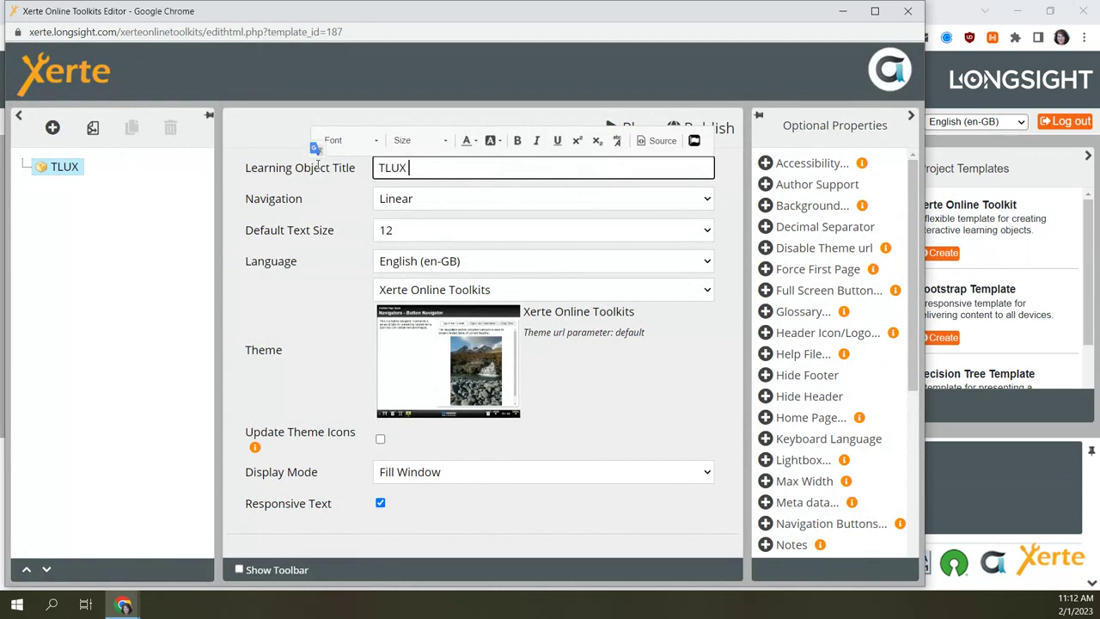
{"action": "type", "text": " Escape "}
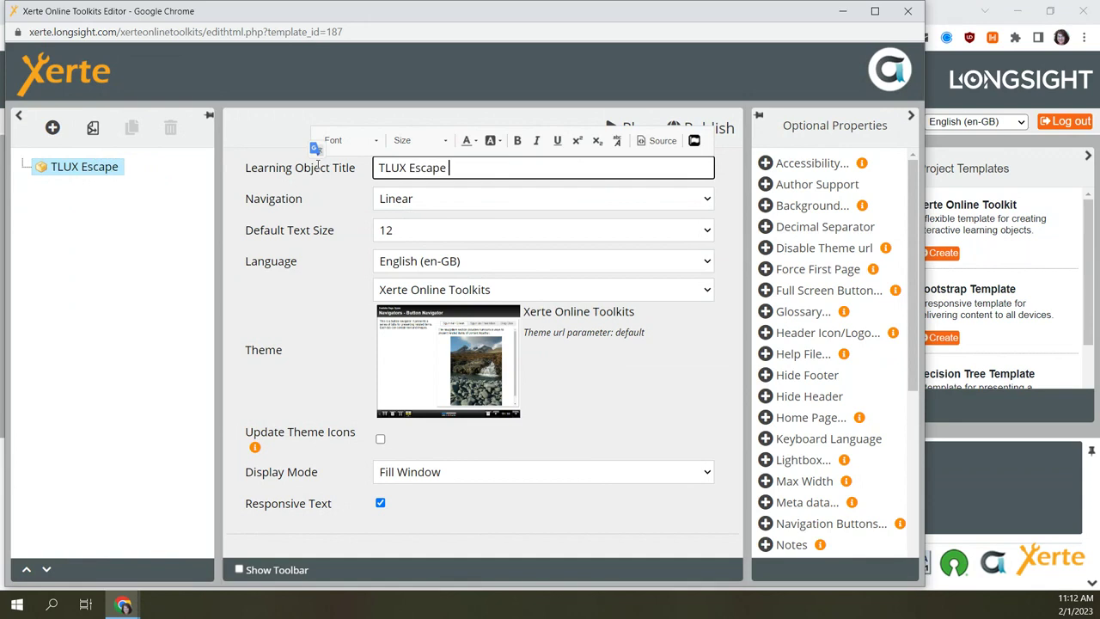
{"action": "type", "text": "Room Basics"}
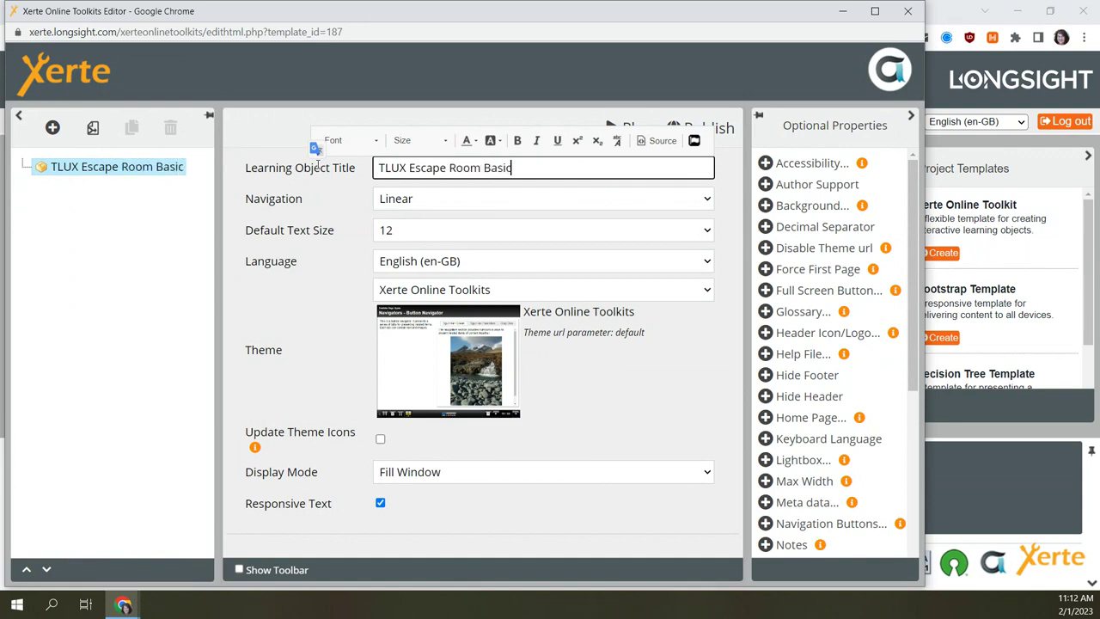
{"action": "left_click", "coordinate": [331, 307]}
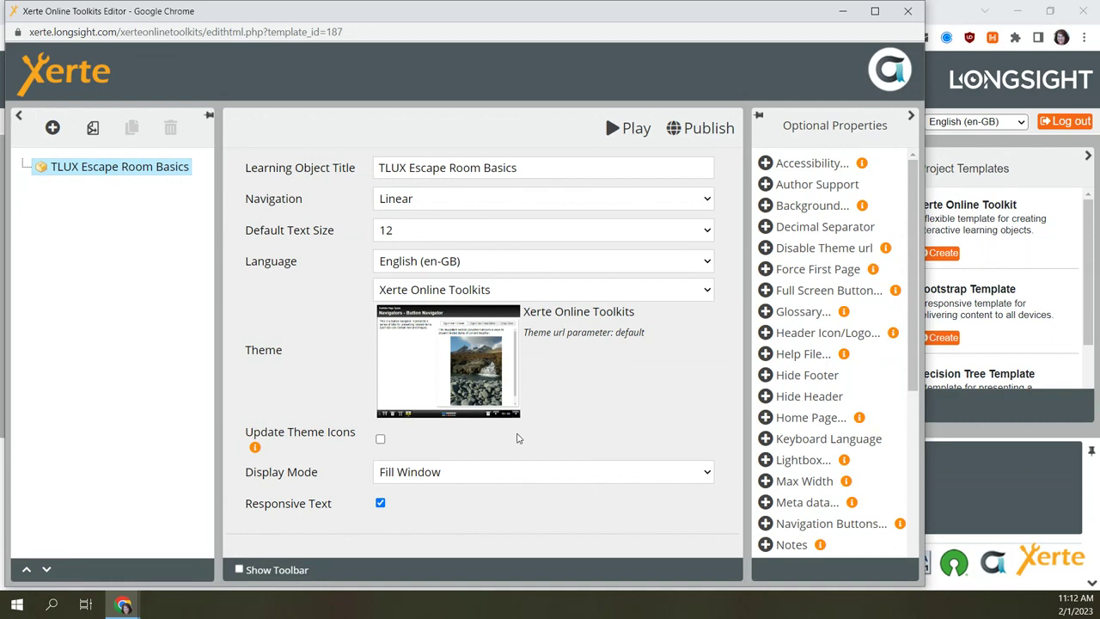
- Set the theme to Modern: Urban Blue and view its larger preview
{"action": "left_click", "coordinate": [706, 291]}
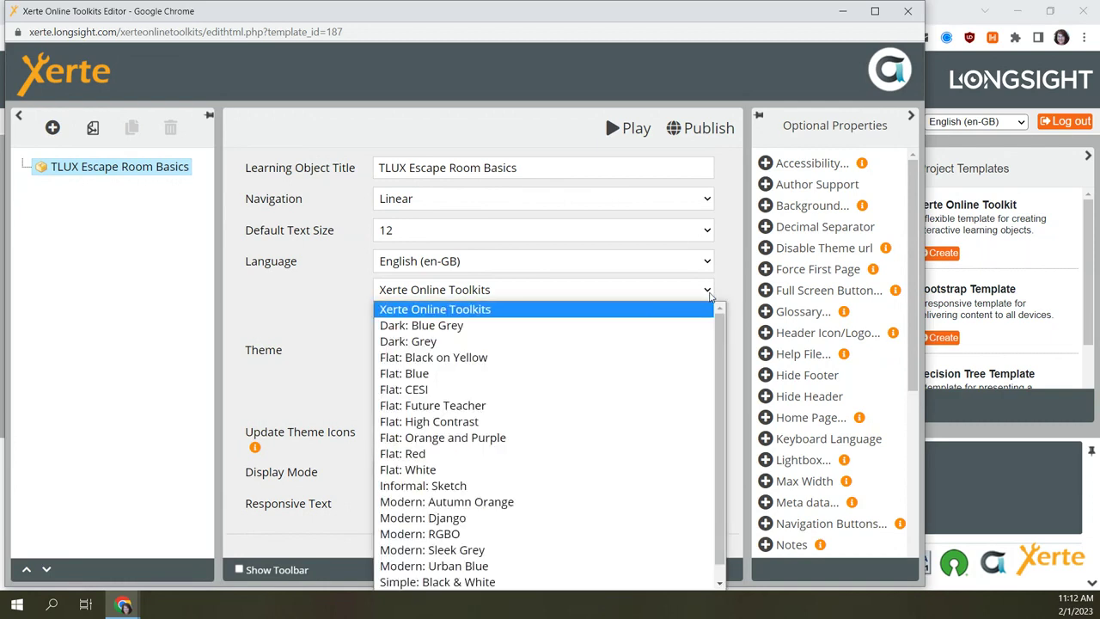
{"action": "scroll", "coordinate": [720, 425], "scroll_direction": "down", "scroll_amount": 1}
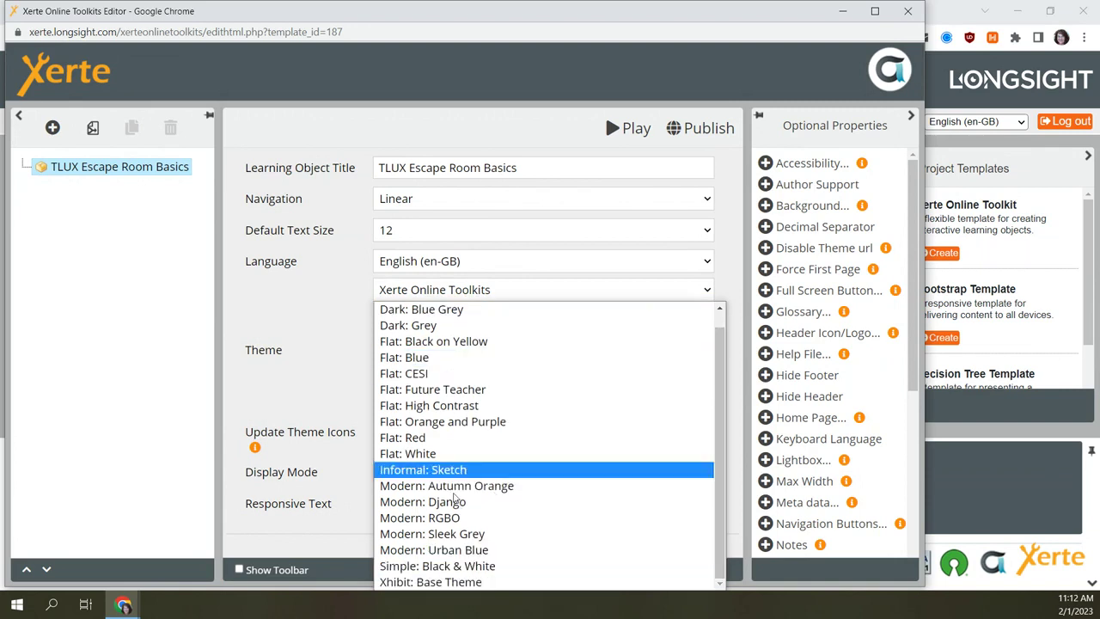
{"action": "left_click", "coordinate": [462, 557]}
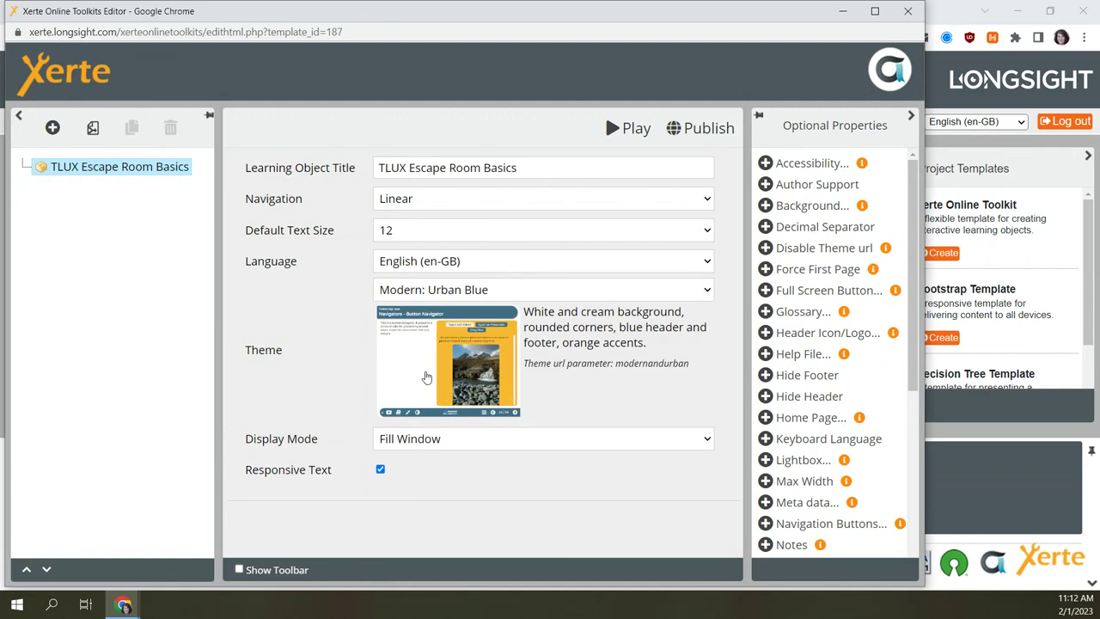
{"action": "left_click", "coordinate": [426, 378]}
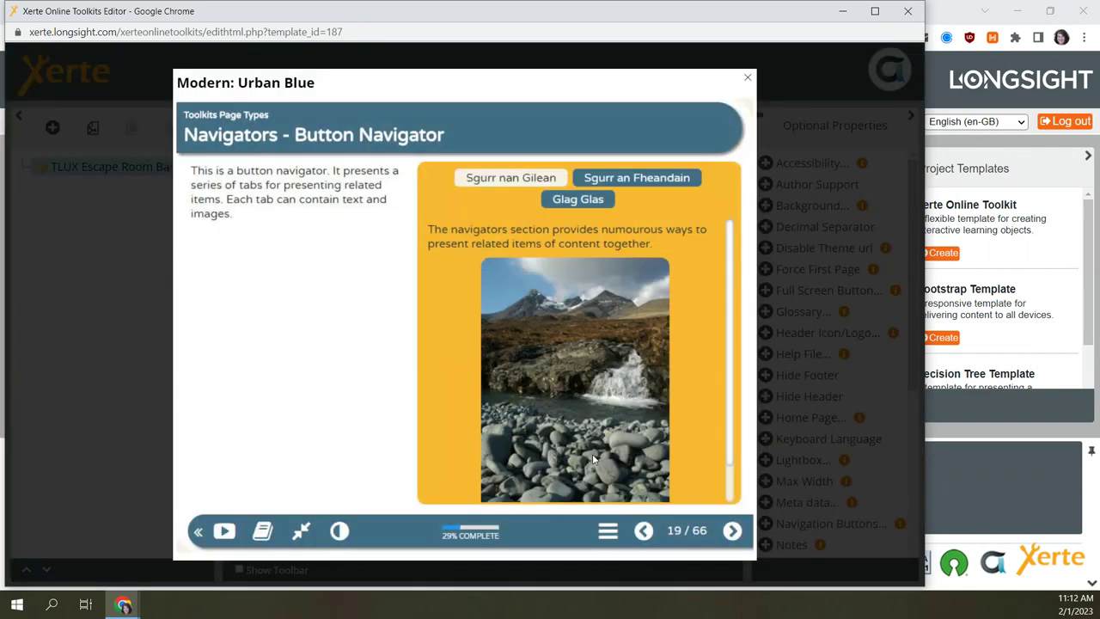
{"action": "left_click", "coordinate": [748, 79]}
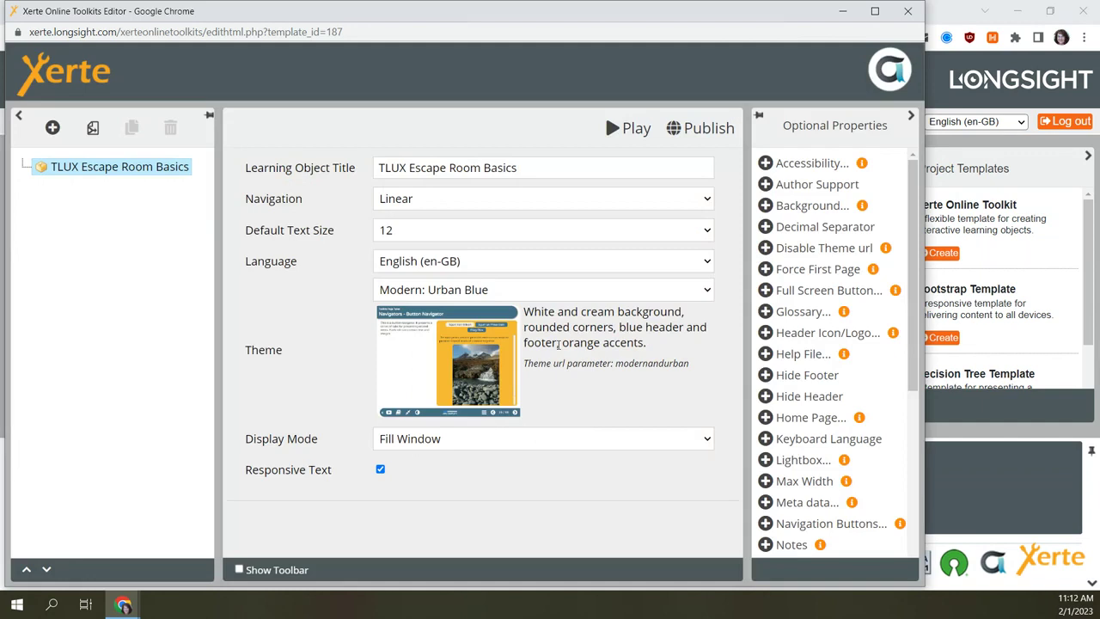
- Preview the Flat: Black on Yellow theme, then switch back to Modern: Urban Blue
{"action": "left_click", "coordinate": [706, 294]}
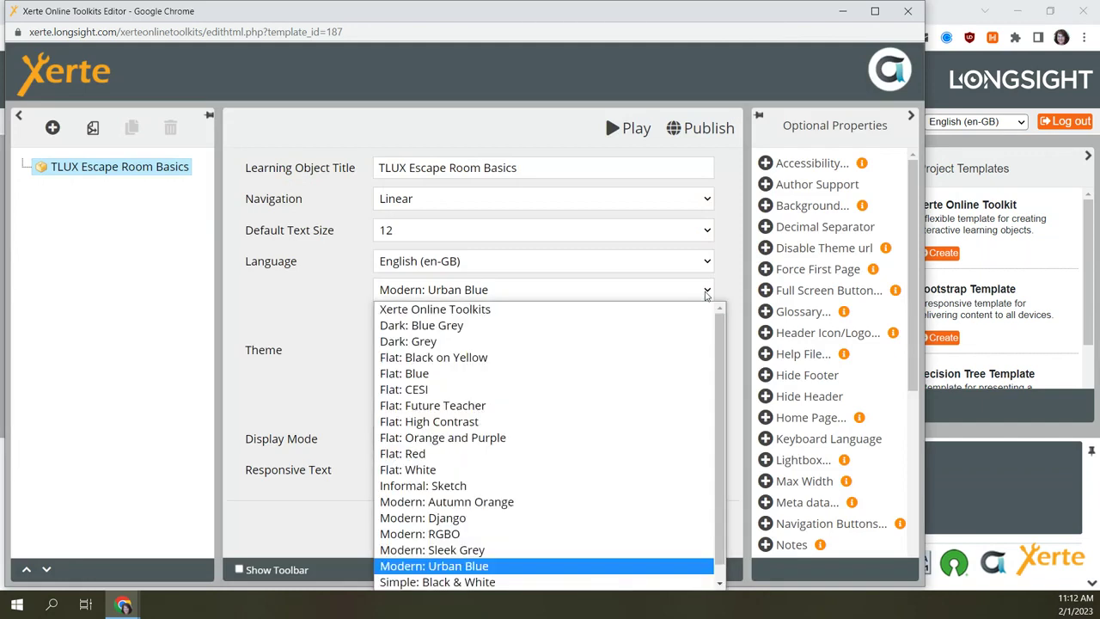
{"action": "left_click", "coordinate": [580, 357]}
{"action": "left_click", "coordinate": [472, 363]}
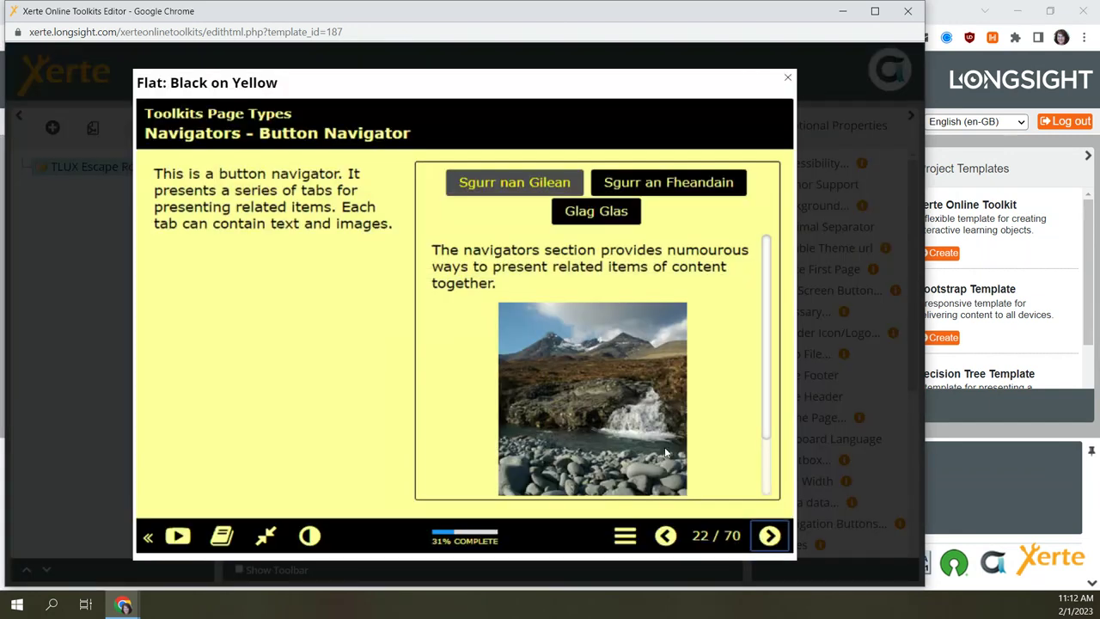
{"action": "left_click", "coordinate": [787, 80]}
{"action": "left_click", "coordinate": [671, 293]}
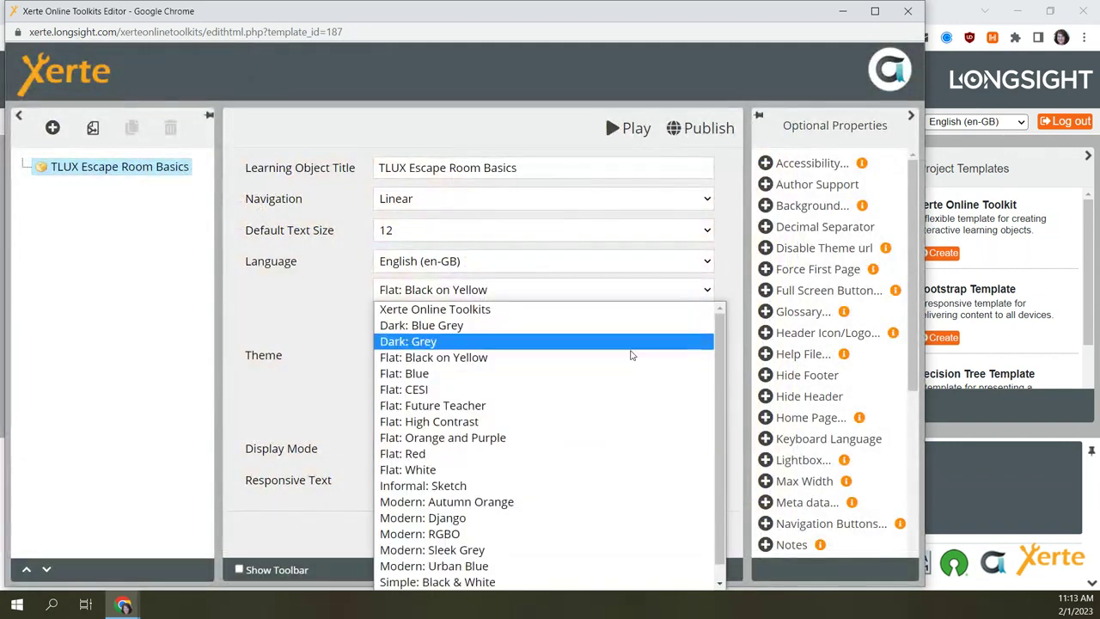
{"action": "left_click", "coordinate": [542, 566]}
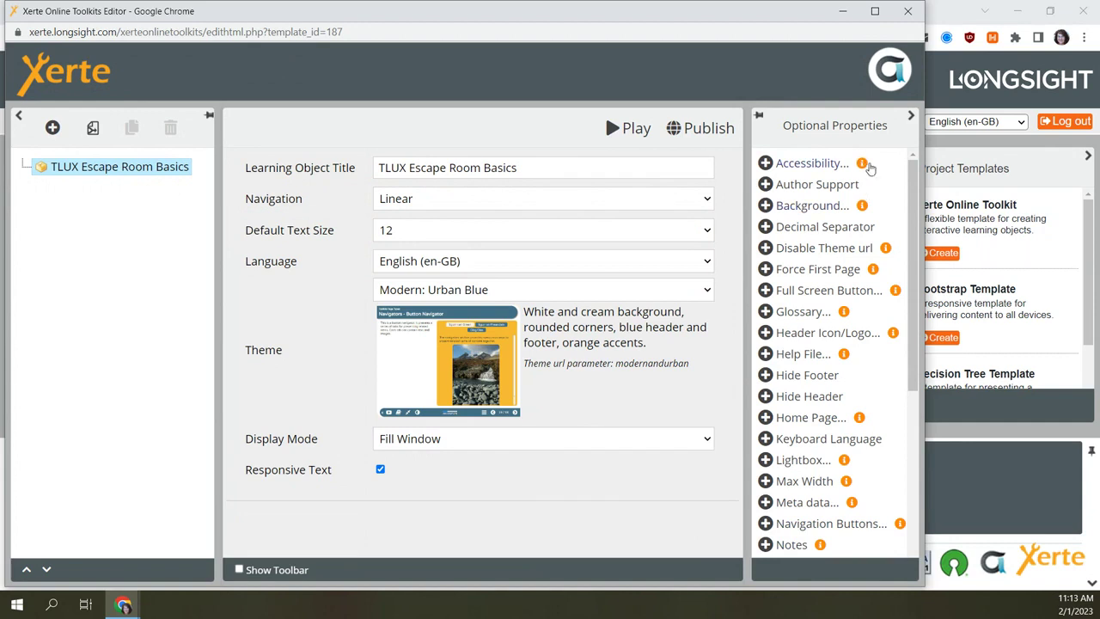
{"action": "mouse_move", "coordinate": [862, 167]}
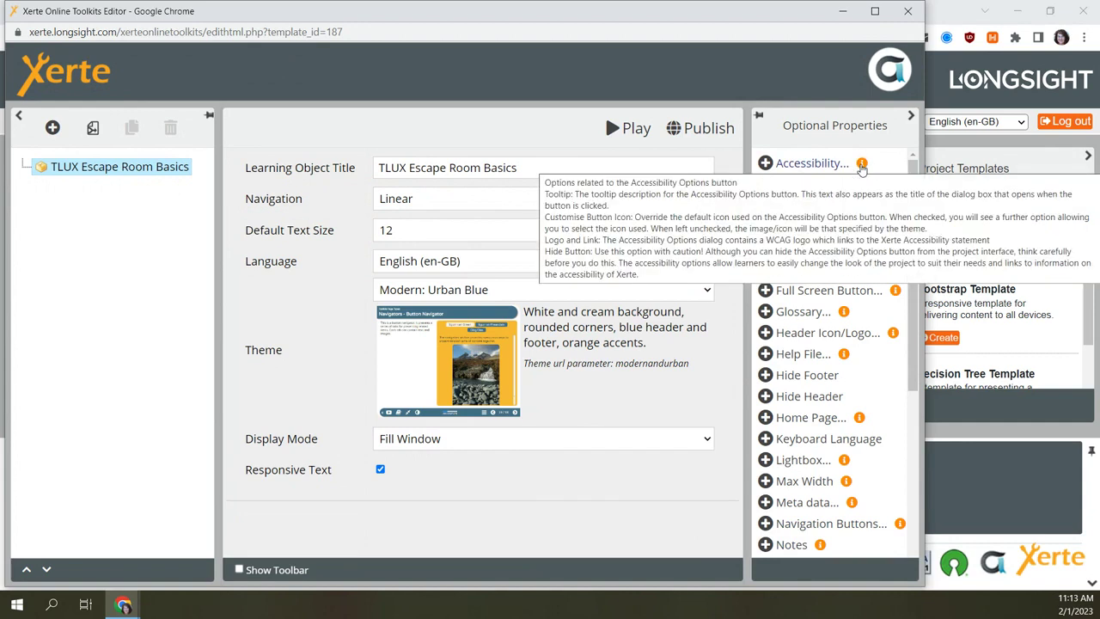
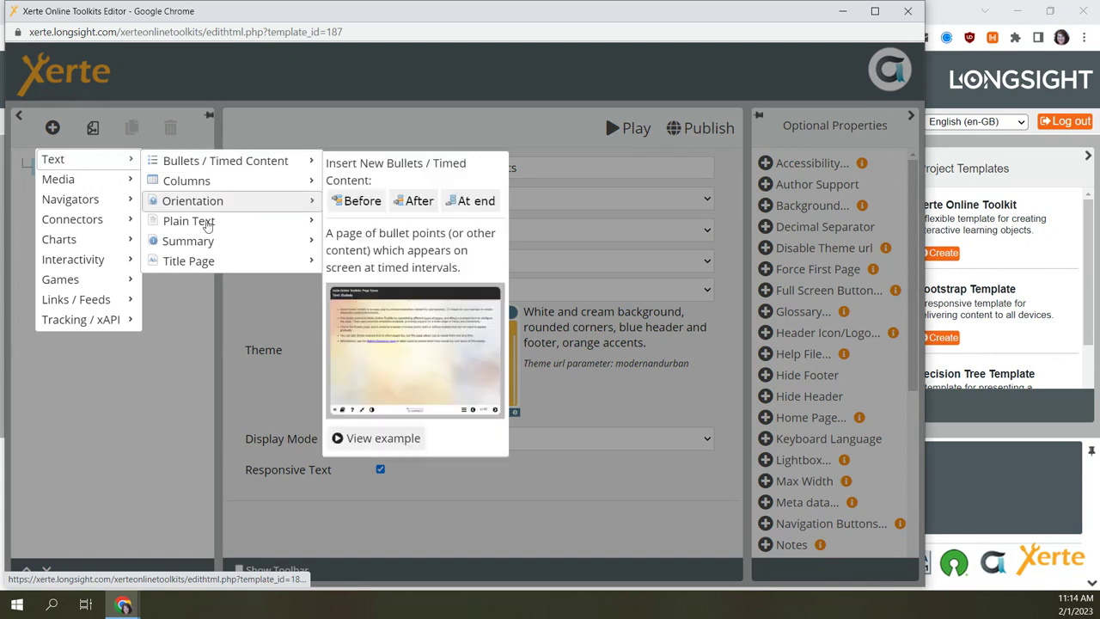
- Insert a new Title Page before the existing content of the project
{"action": "mouse_move", "coordinate": [199, 260]}
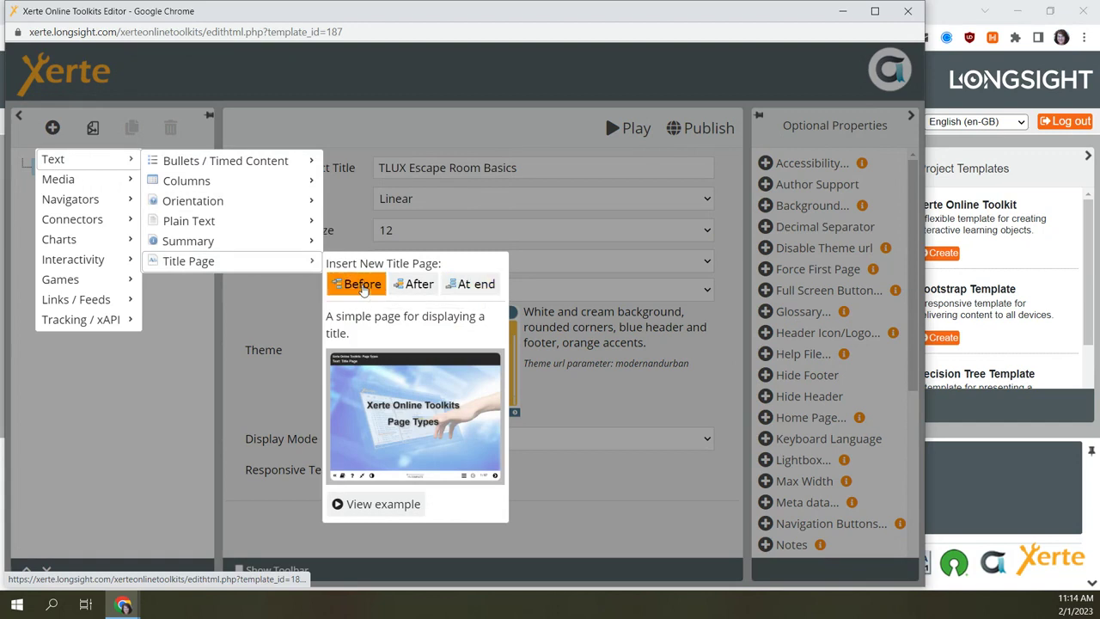
{"action": "left_click", "coordinate": [362, 289]}
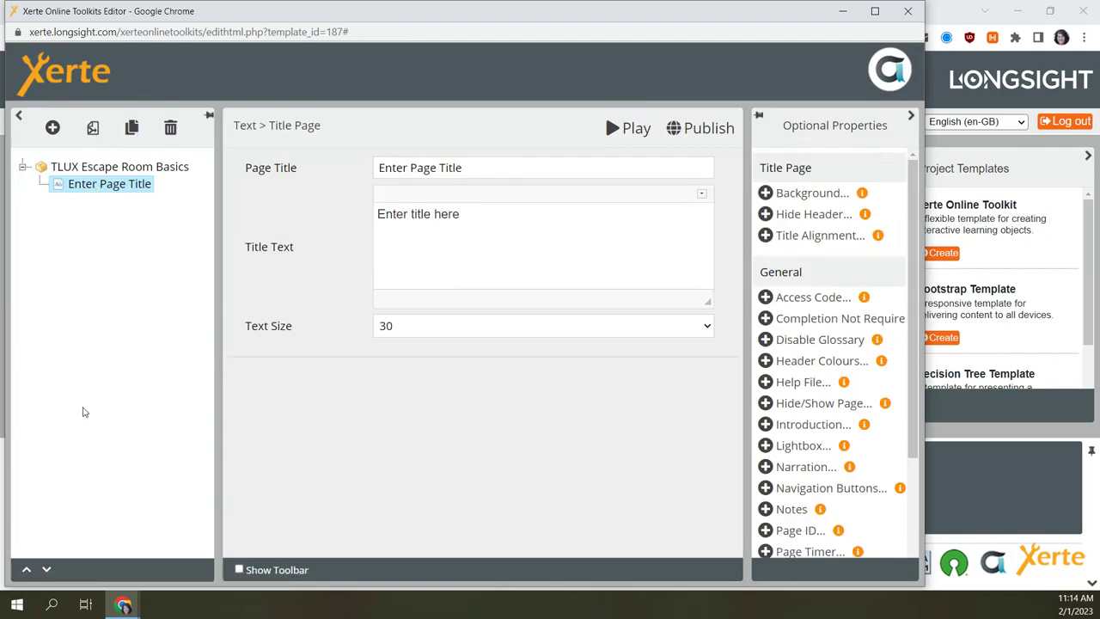
- Title the page 'Welcome' with title text 'Escape the room', then preview it
{"action": "left_click", "coordinate": [481, 174]}
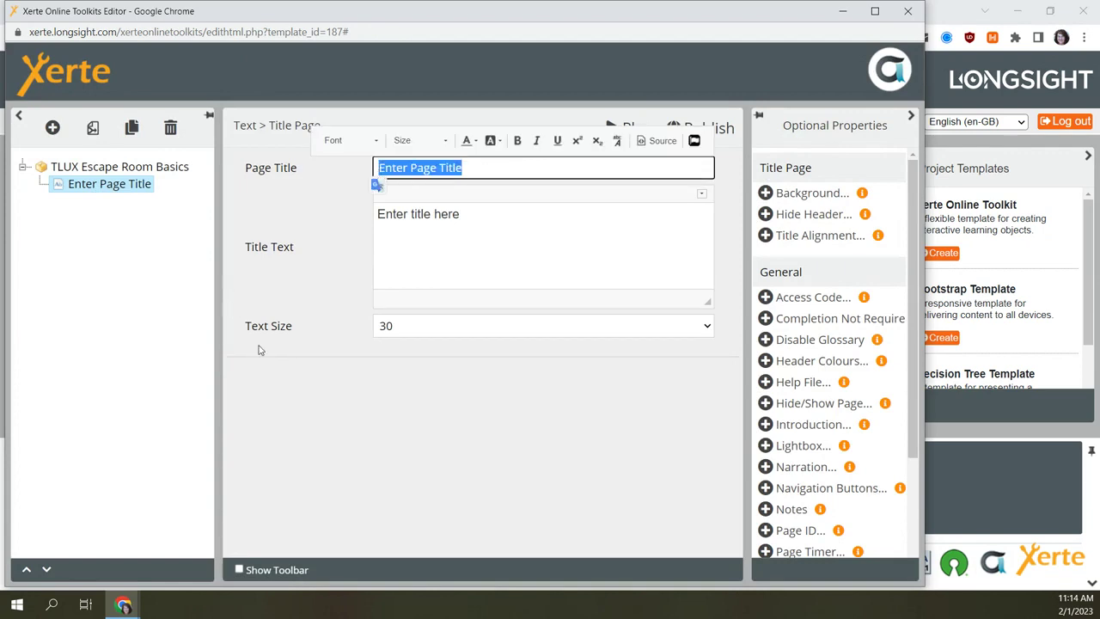
{"action": "type", "text": "Welcome"}
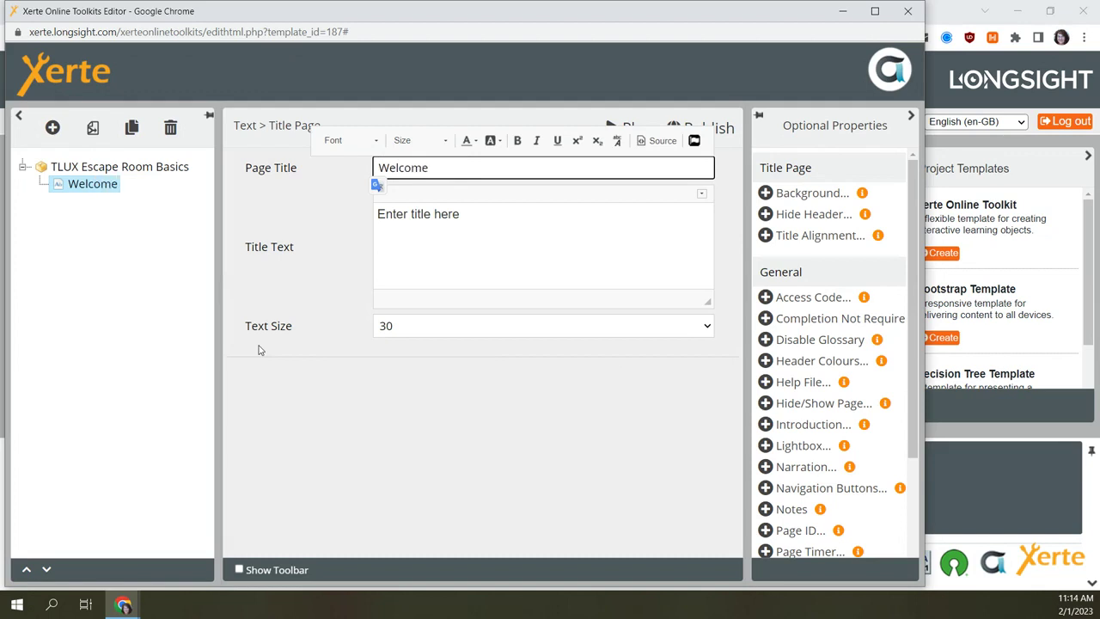
{"action": "left_click", "coordinate": [479, 216]}
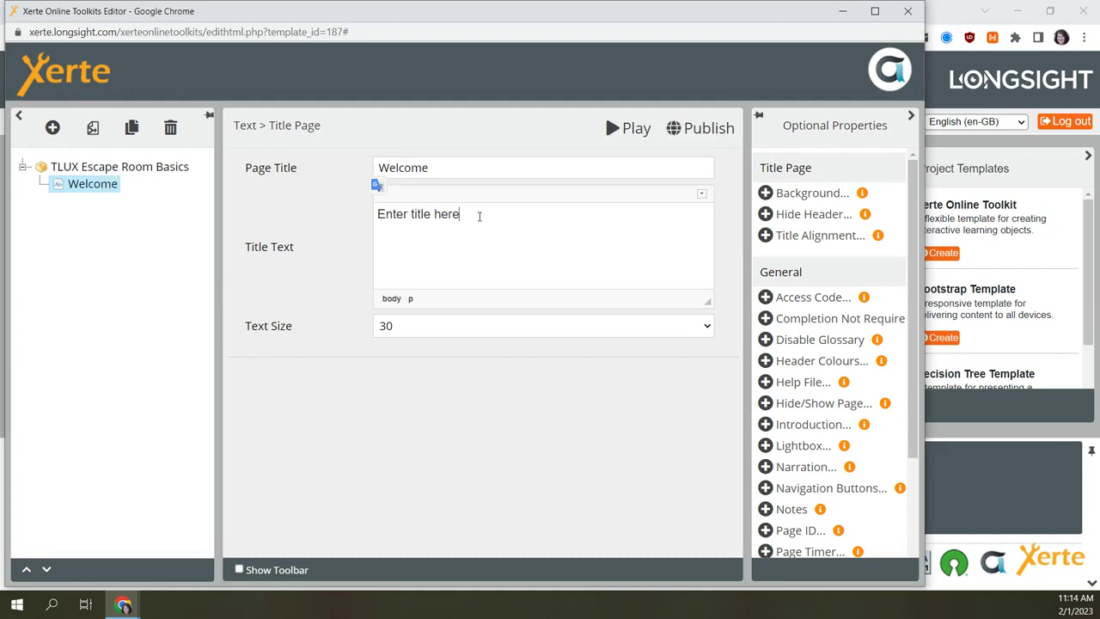
{"action": "left_click_drag", "start_coordinate": [479, 215], "coordinate": [348, 212]}
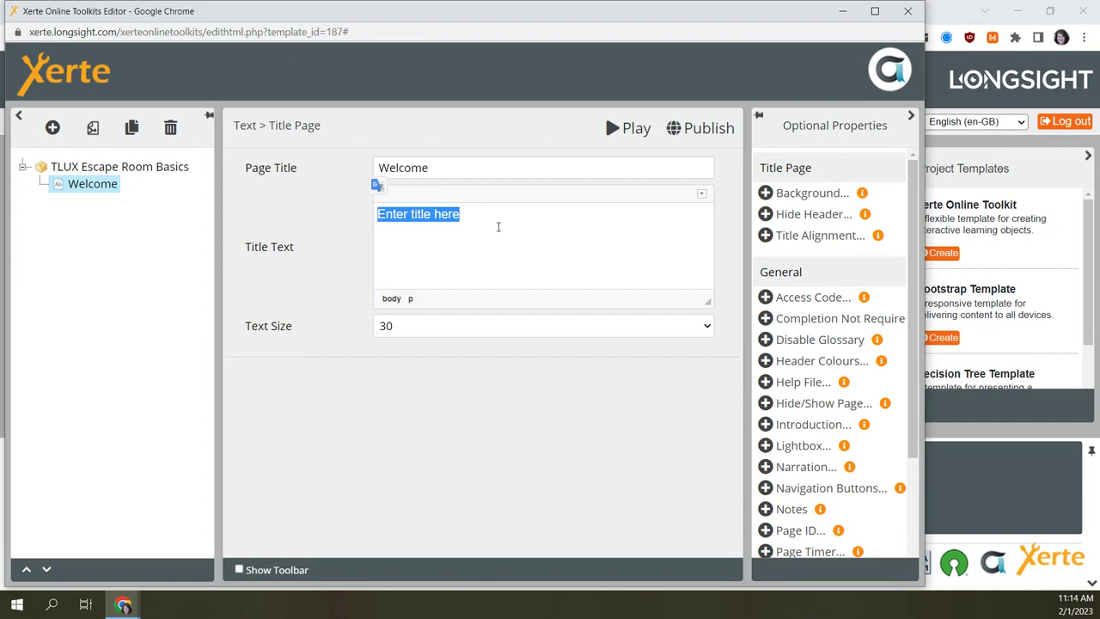
{"action": "type", "text": "E"}
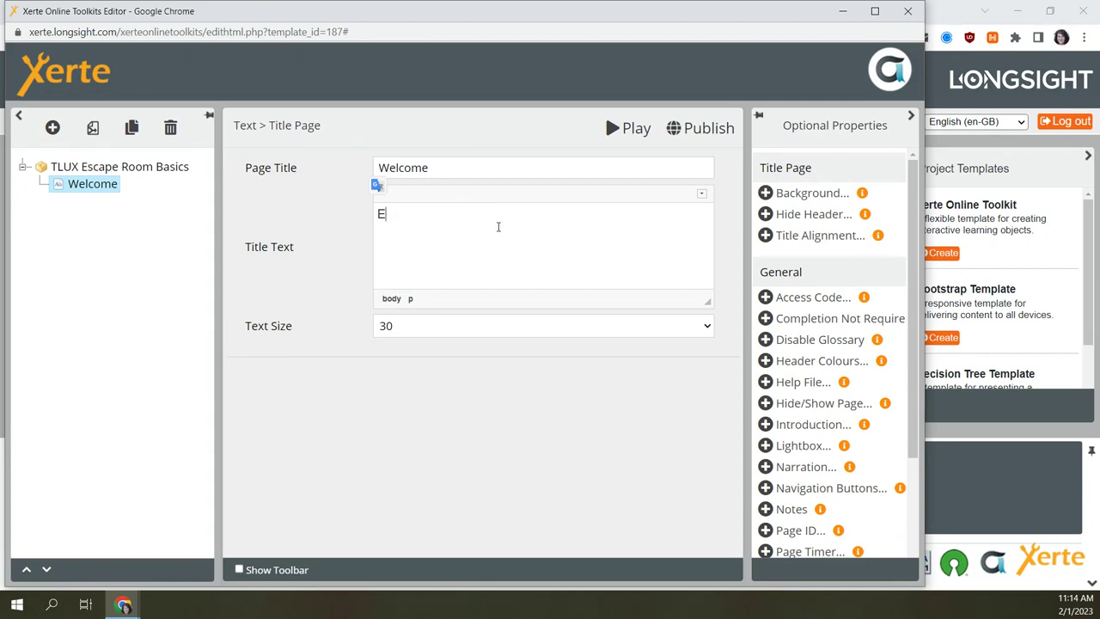
{"action": "type", "text": "scape the room"}
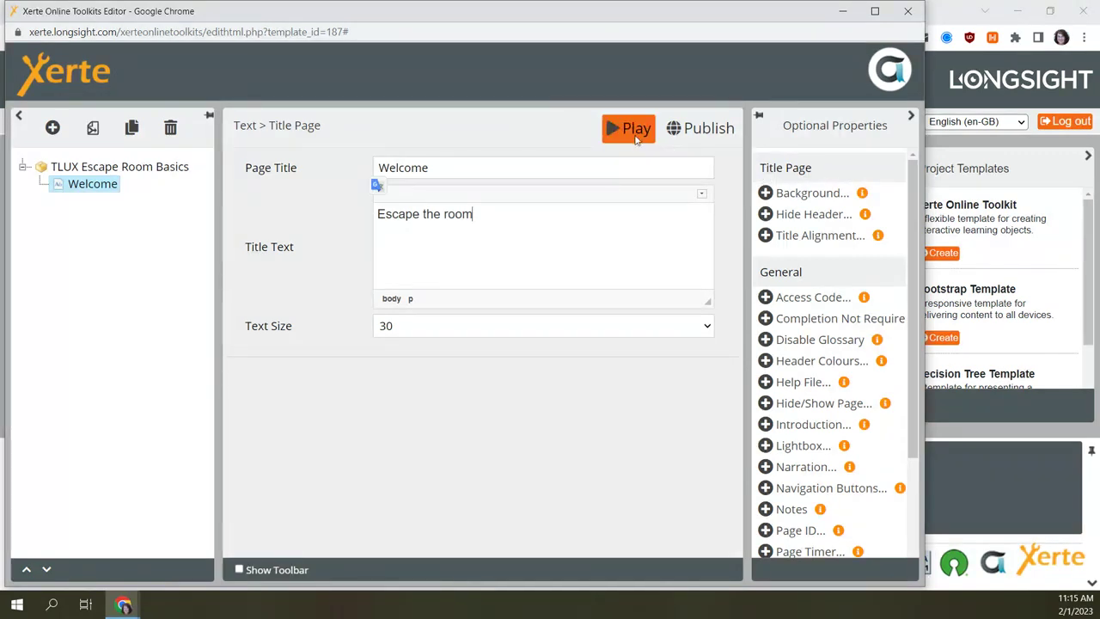
{"action": "left_click", "coordinate": [633, 139]}
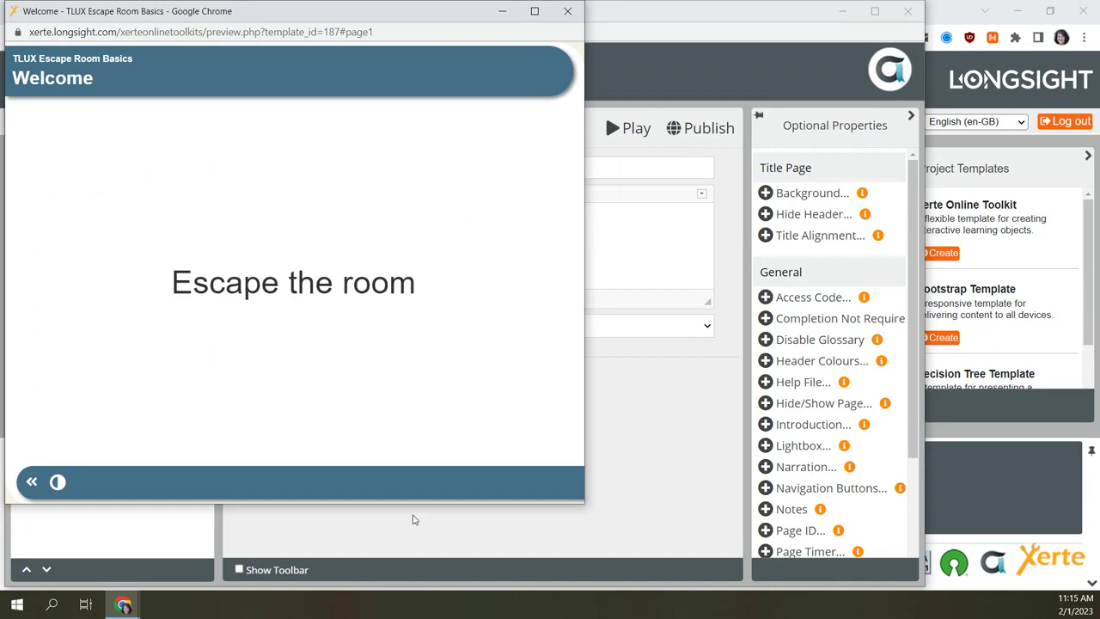
{"action": "left_click", "coordinate": [568, 11]}
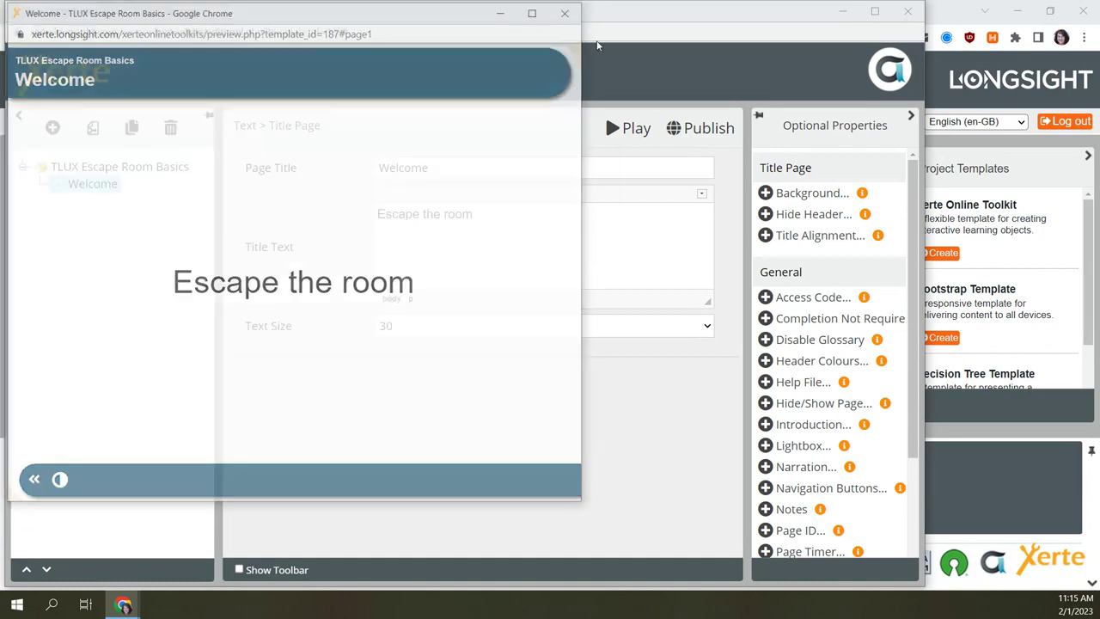
- Add a Background property and set its image to the uploaded solar_eclipse.jpg
{"action": "left_click", "coordinate": [764, 194]}
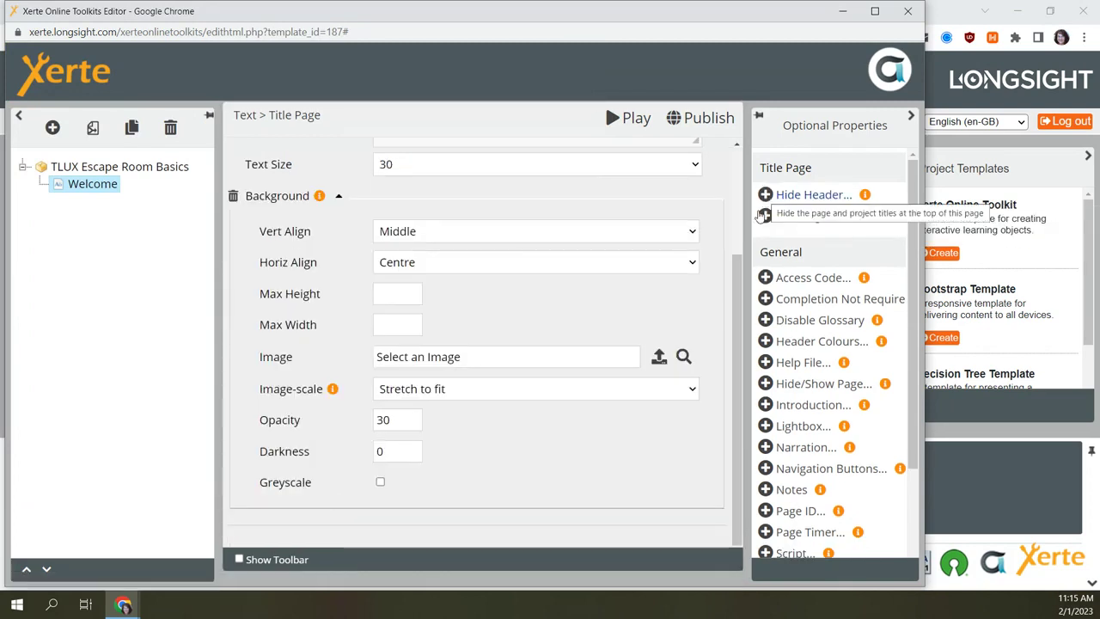
{"action": "left_click", "coordinate": [659, 356]}
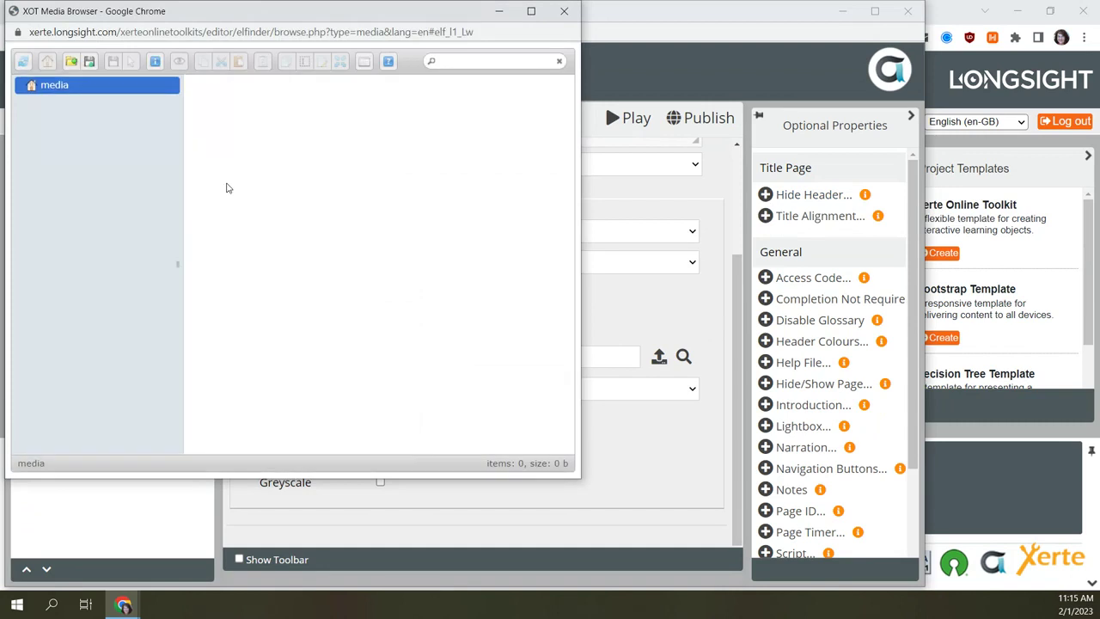
{"action": "left_click", "coordinate": [91, 63]}
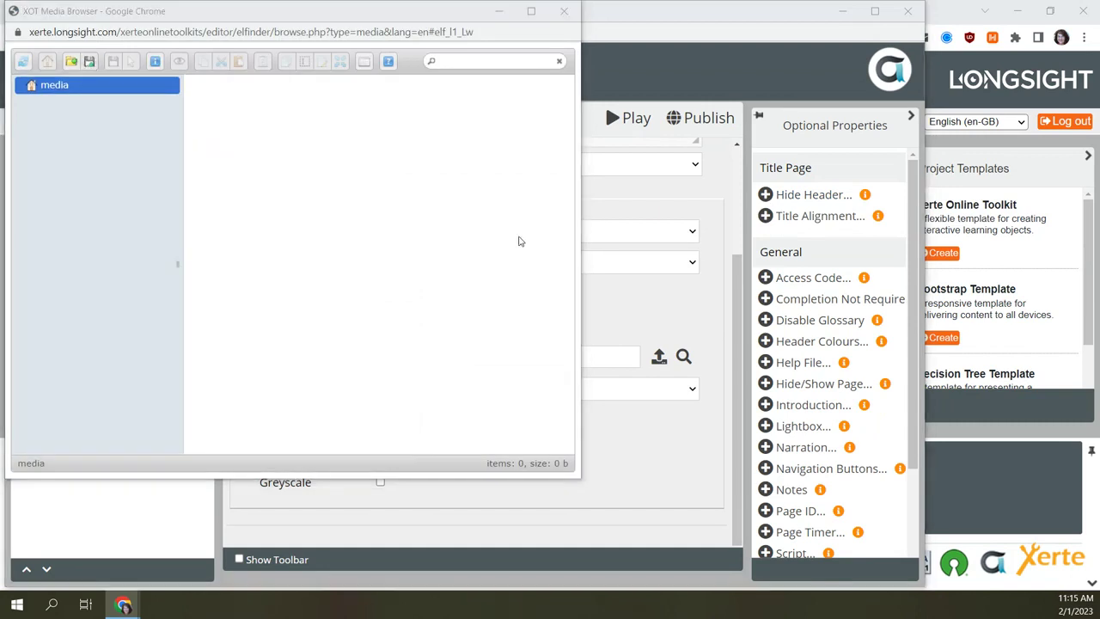
{"action": "key", "text": "Escape"}
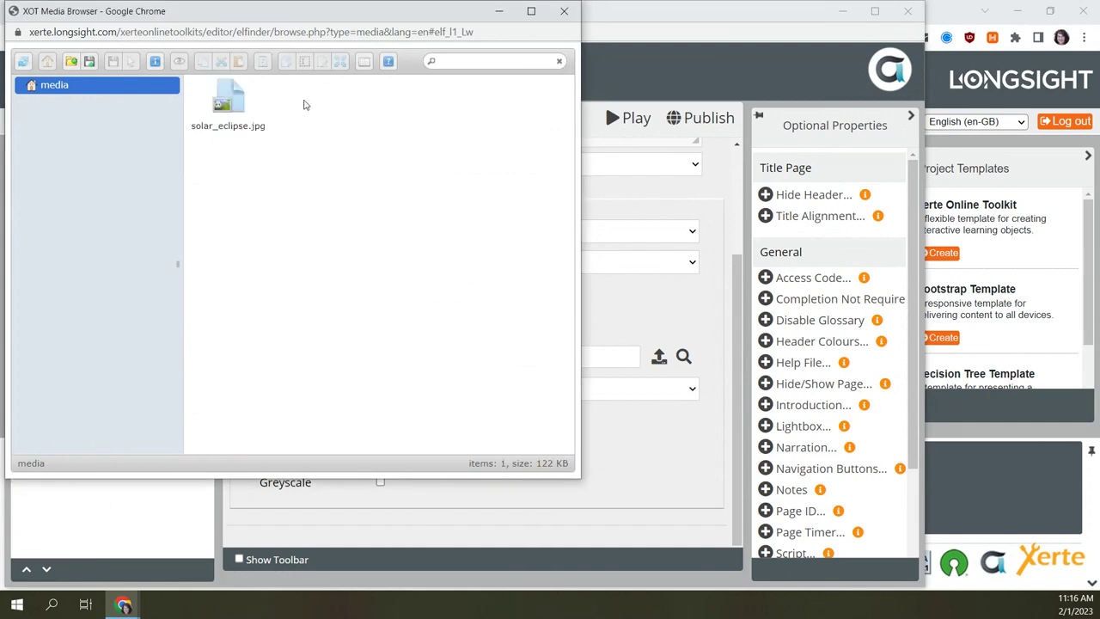
{"action": "left_click", "coordinate": [235, 105]}
{"action": "double_click", "coordinate": [235, 105]}
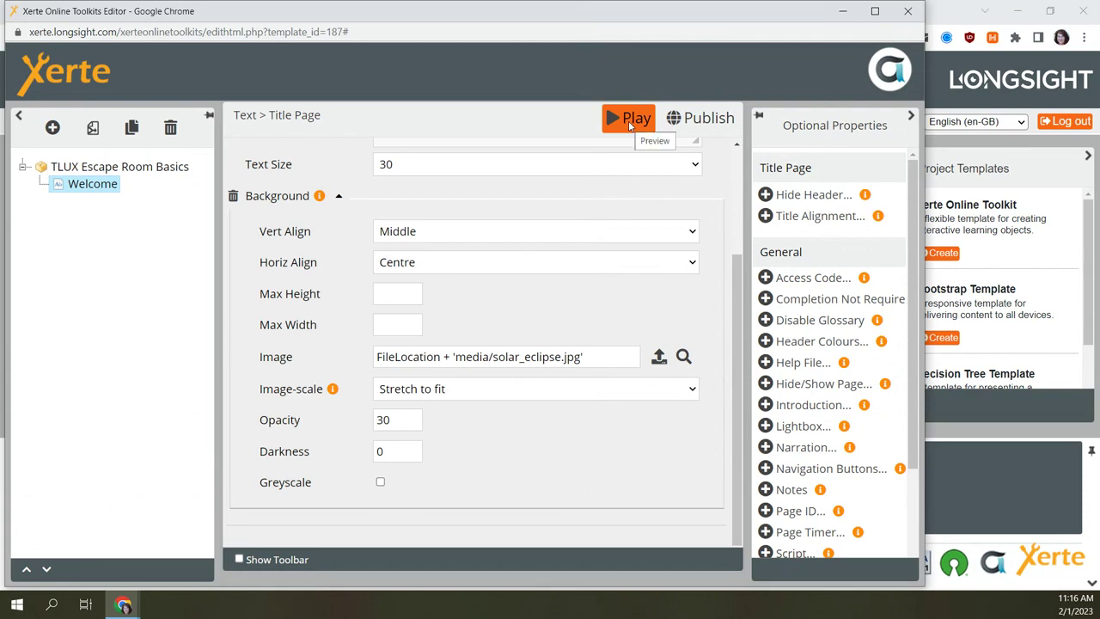
{"action": "left_click", "coordinate": [629, 123]}
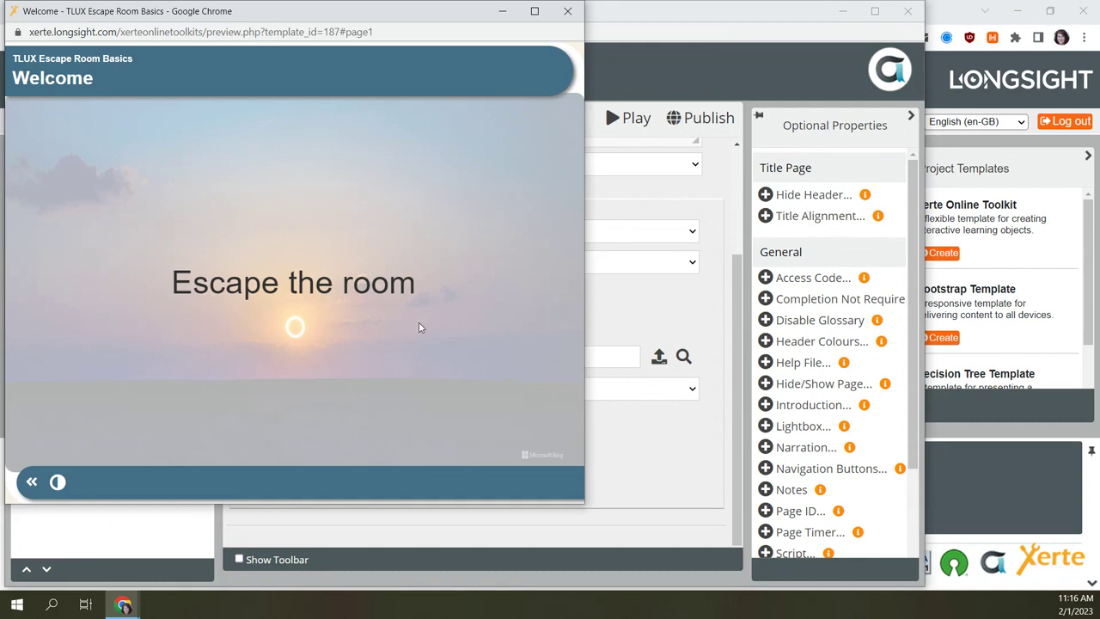
{"action": "left_click", "coordinate": [567, 10]}
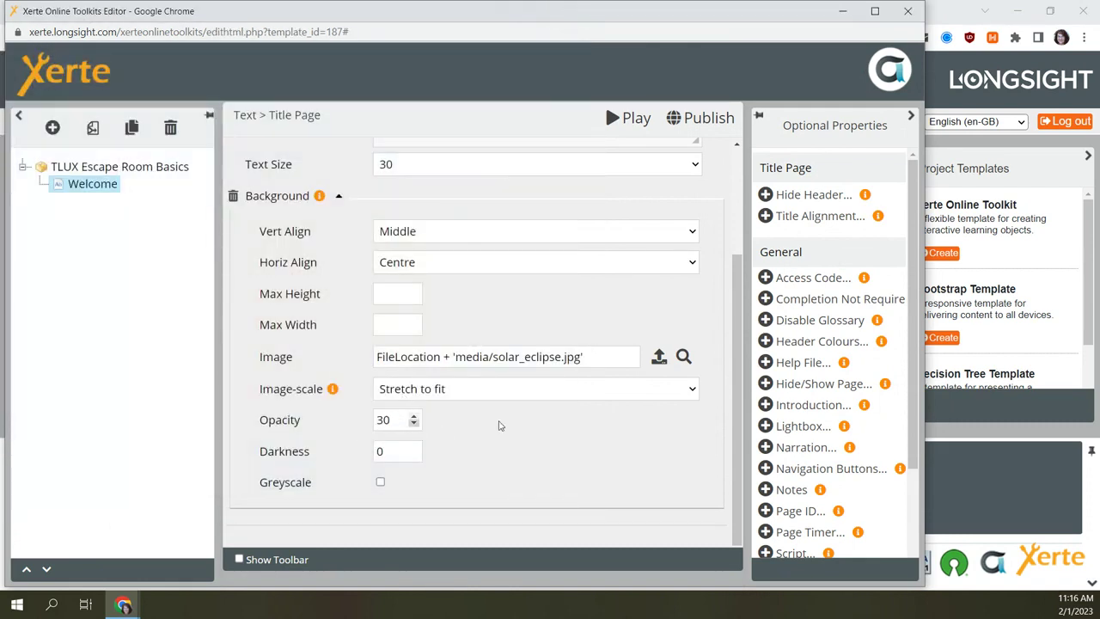
{"action": "left_click", "coordinate": [414, 424]}
{"action": "left_click", "coordinate": [414, 424]}
{"action": "left_click", "coordinate": [630, 118]}
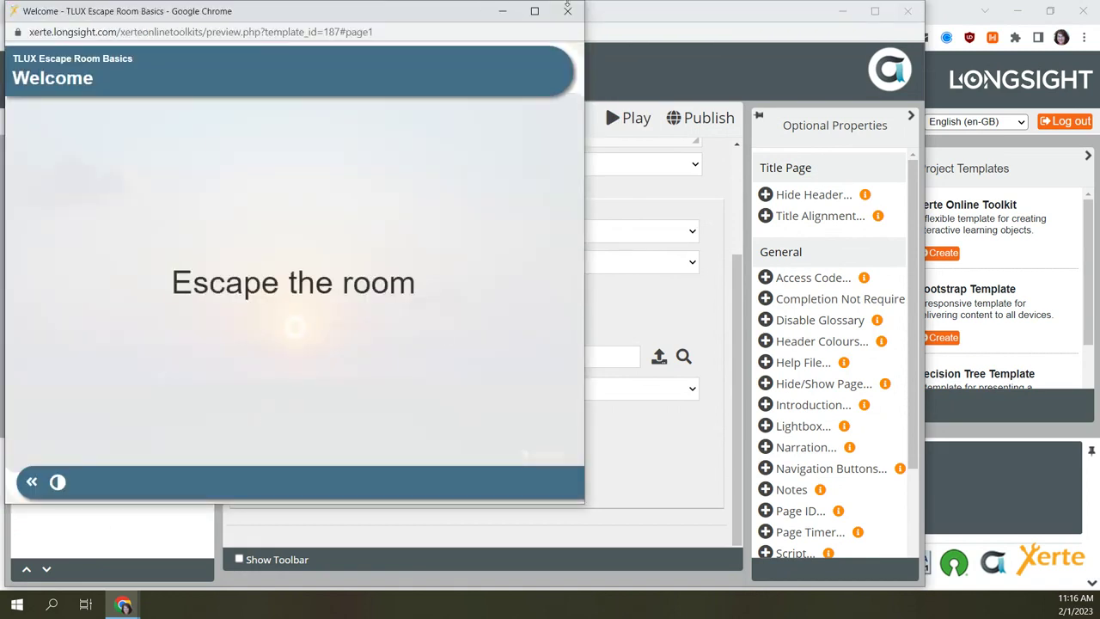
{"action": "left_click", "coordinate": [567, 11]}
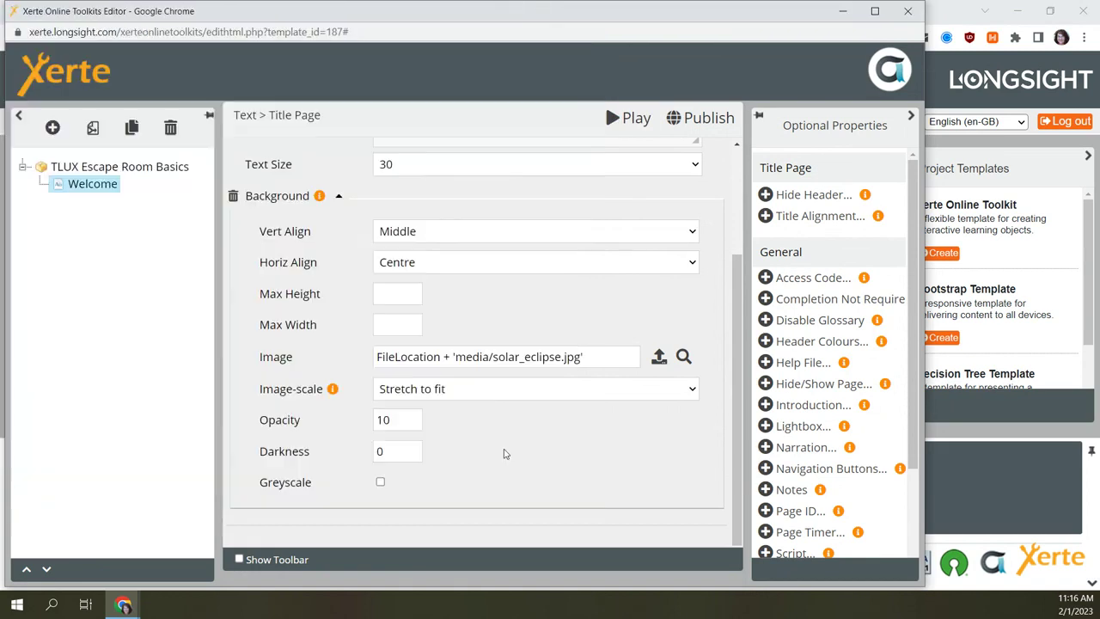
{"action": "left_click", "coordinate": [413, 416]}
{"action": "left_click", "coordinate": [631, 122]}
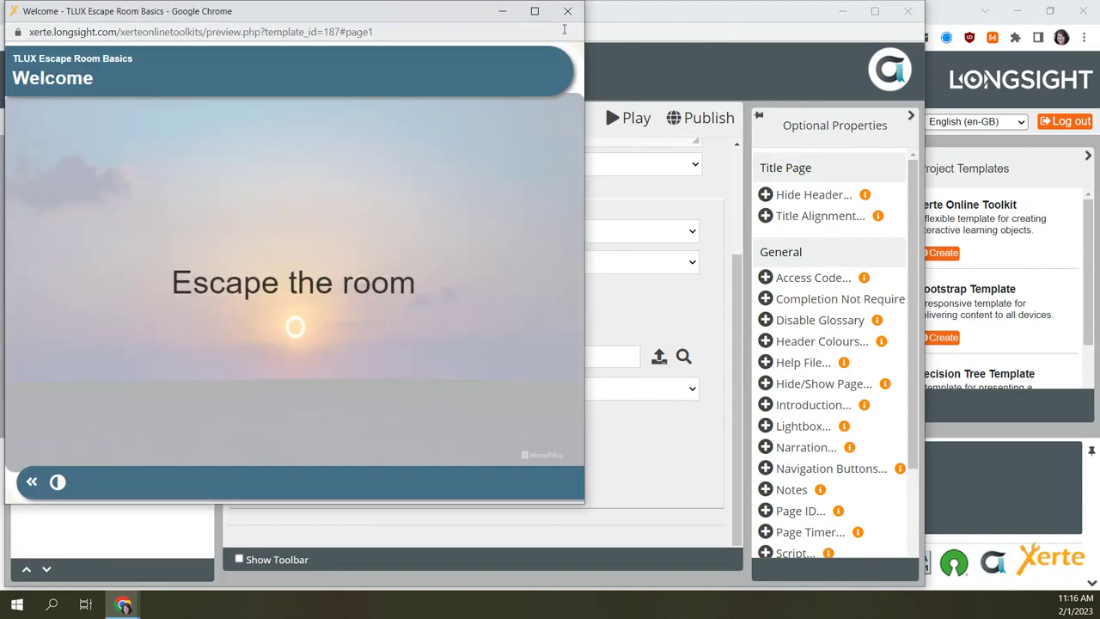
{"action": "left_click", "coordinate": [567, 11]}
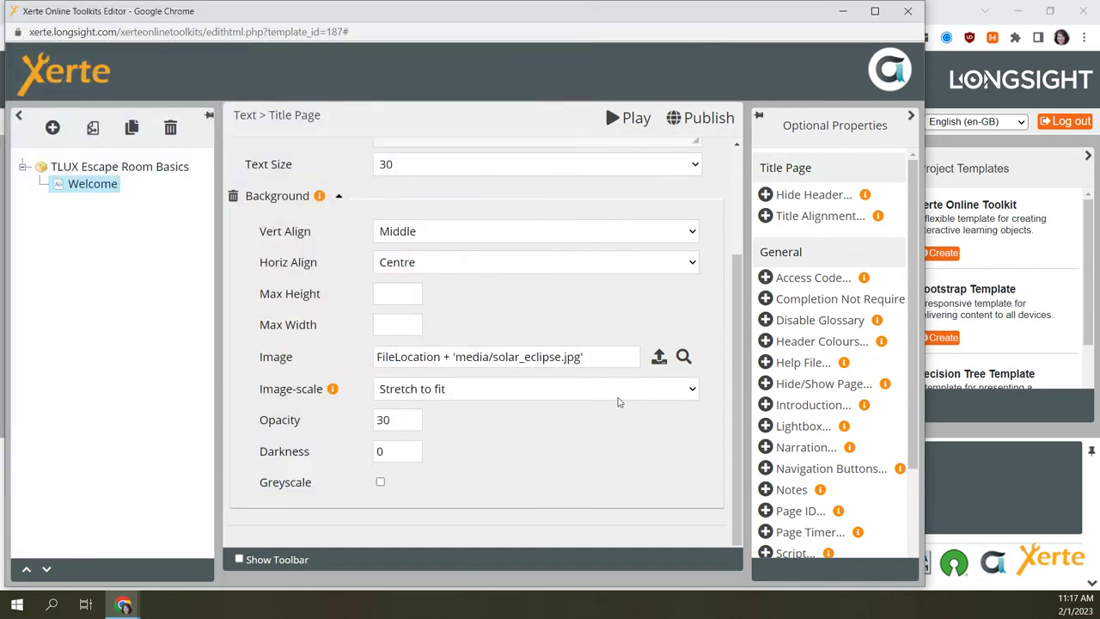
{"action": "left_click", "coordinate": [381, 482]}
{"action": "left_click", "coordinate": [631, 118]}
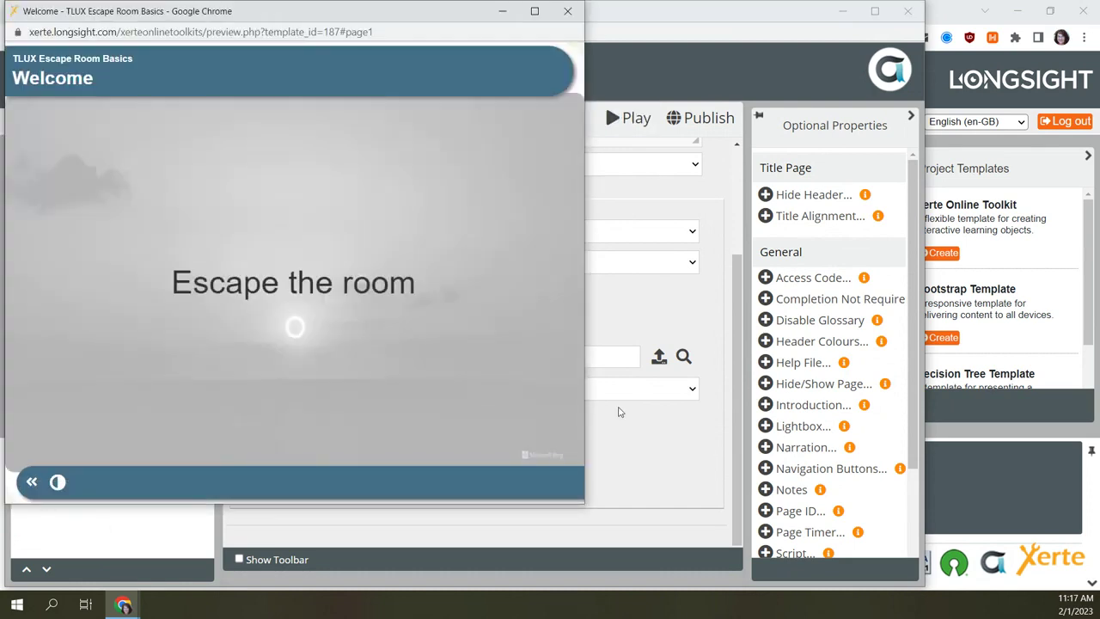
{"action": "left_click", "coordinate": [567, 12]}
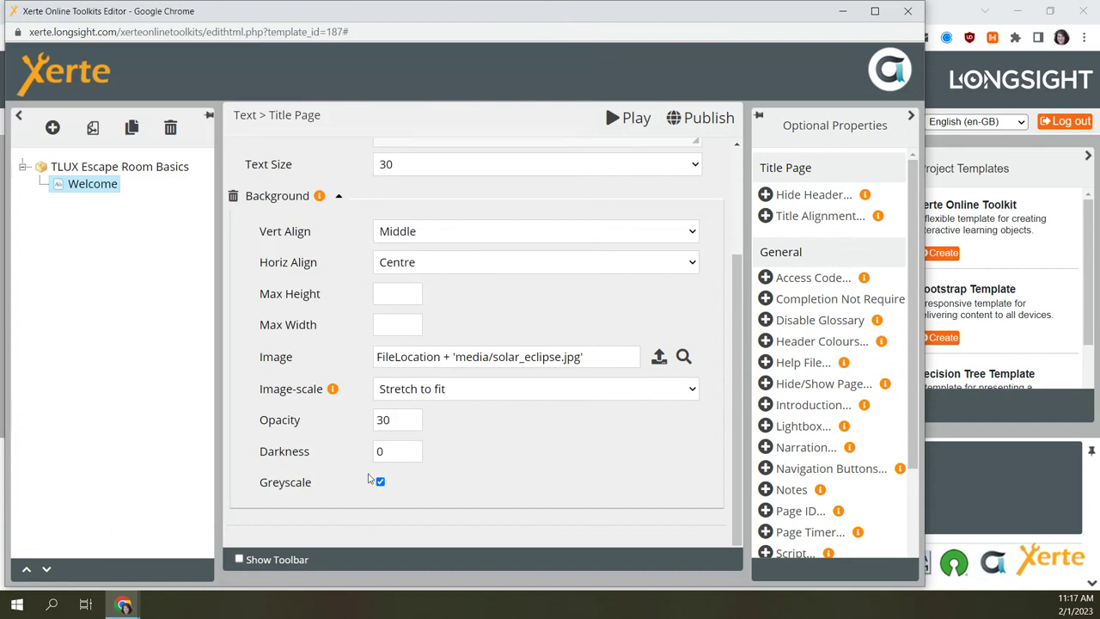
{"action": "left_click", "coordinate": [380, 481]}
{"action": "left_click", "coordinate": [543, 392]}
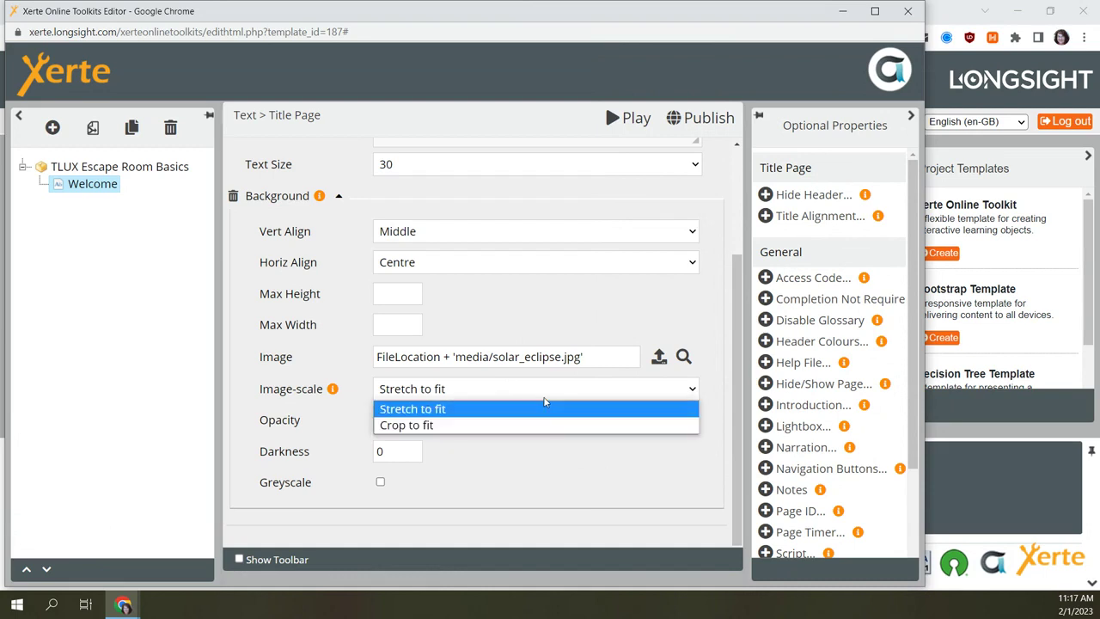
{"action": "left_click", "coordinate": [606, 461]}
{"action": "left_click", "coordinate": [603, 468]}
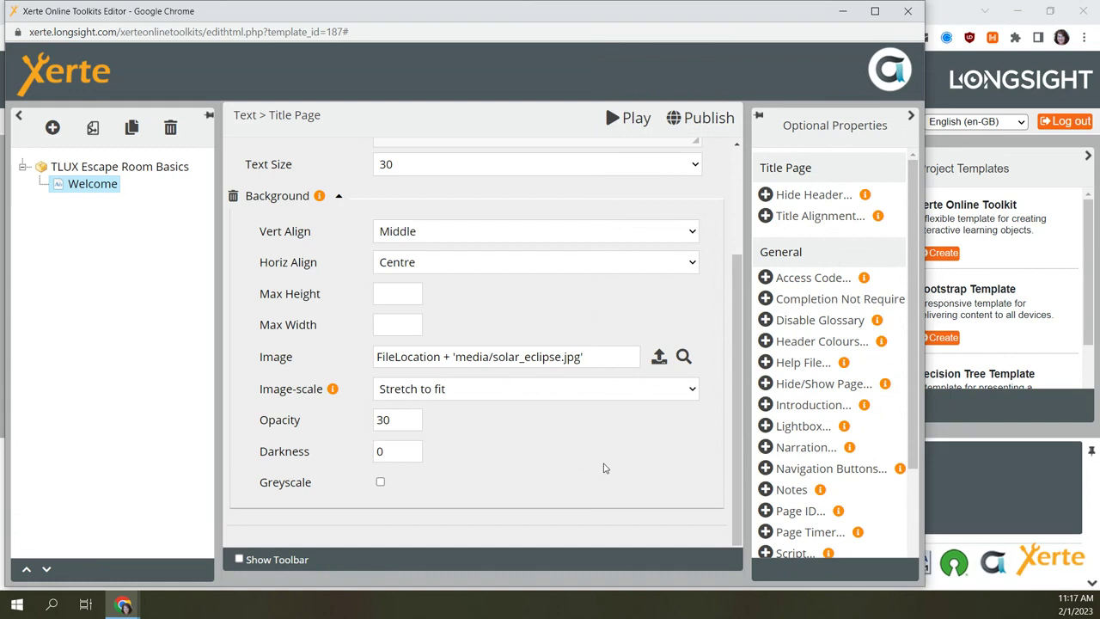
{"action": "scroll", "coordinate": [603, 467], "scroll_direction": "up", "scroll_amount": 2}
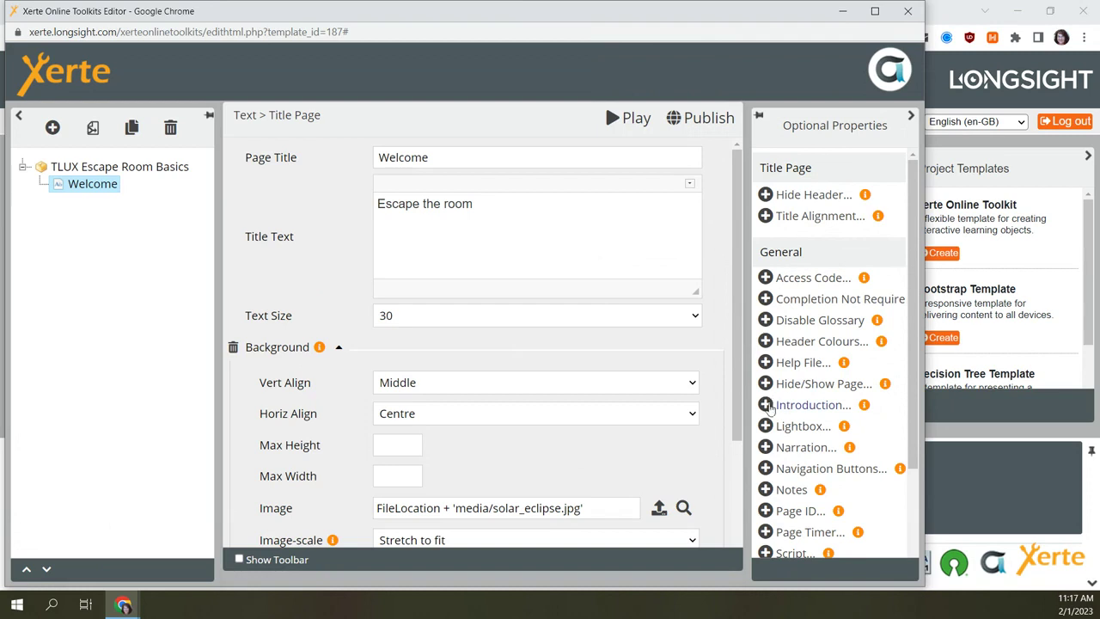
- Add an Introduction: 'This is an escape room activity. You have 60 minutes to find all of the clues and solve the puzzles.'
{"action": "mouse_move", "coordinate": [770, 408]}
{"action": "left_click", "coordinate": [830, 410]}
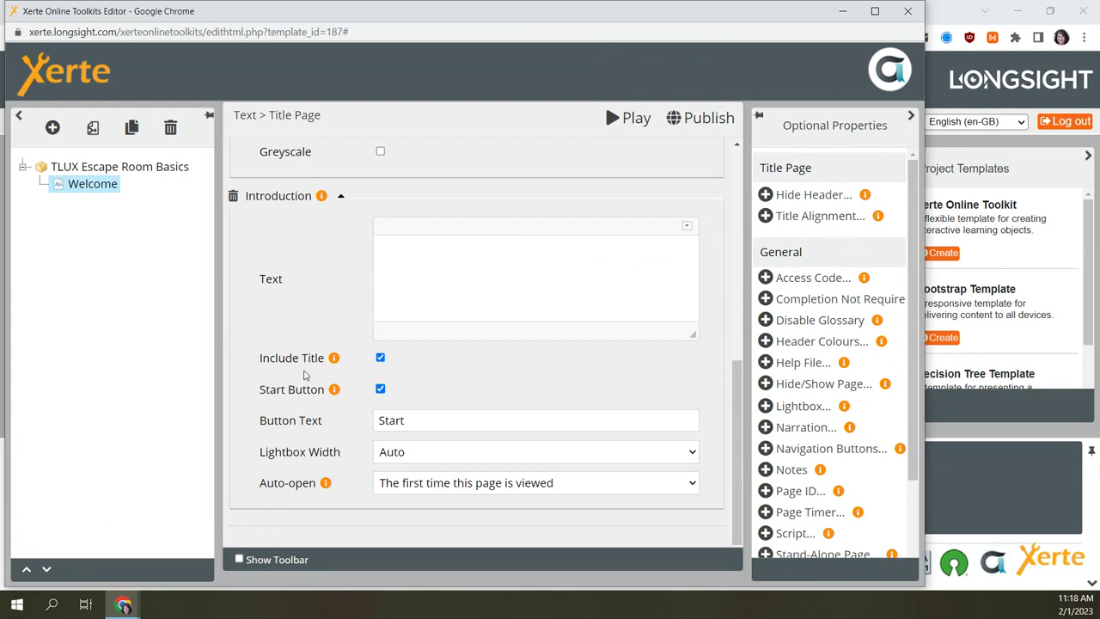
{"action": "left_click", "coordinate": [457, 258]}
{"action": "type", "text": "This is an escape room activi"}
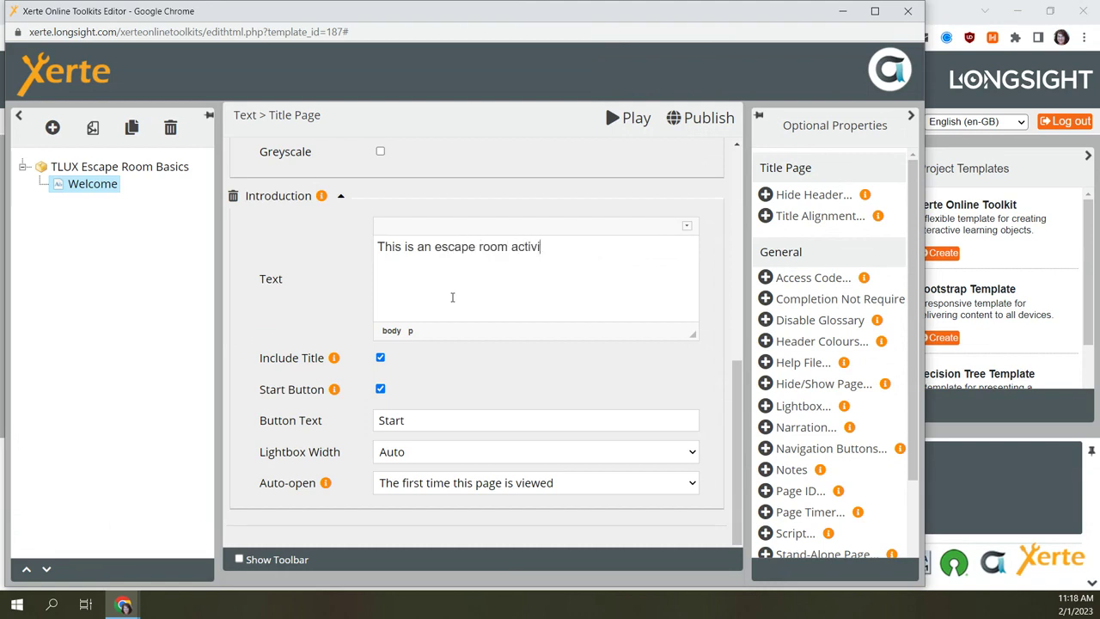
{"action": "type", "text": "ty. You have 60 minutes to find all of the clues and solve the puzzles."}
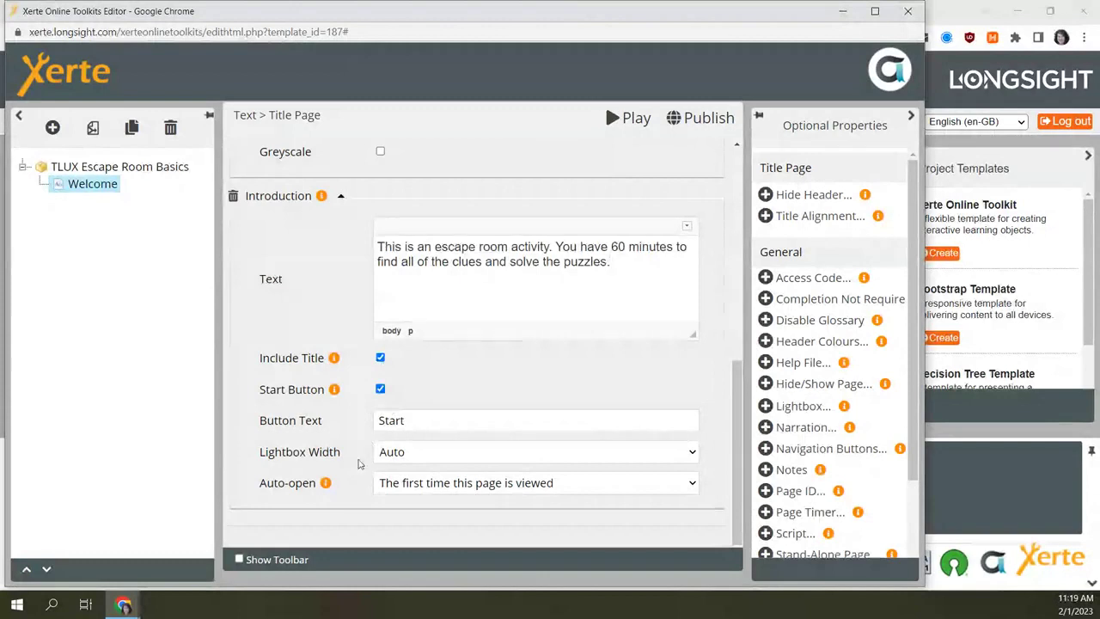
{"action": "left_click", "coordinate": [413, 458]}
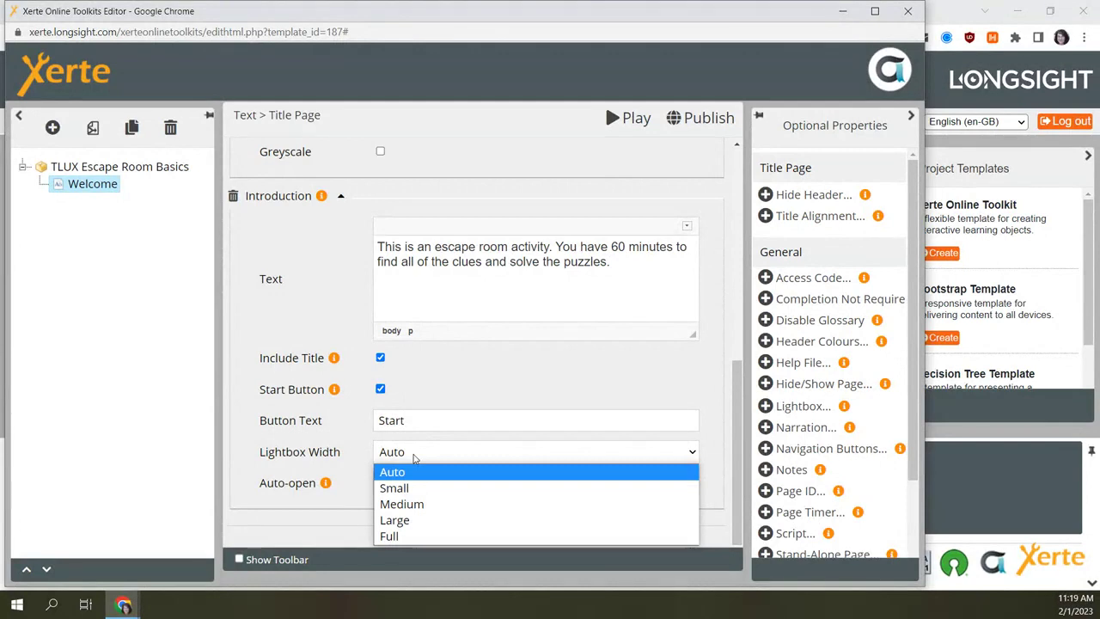
{"action": "left_click", "coordinate": [414, 458]}
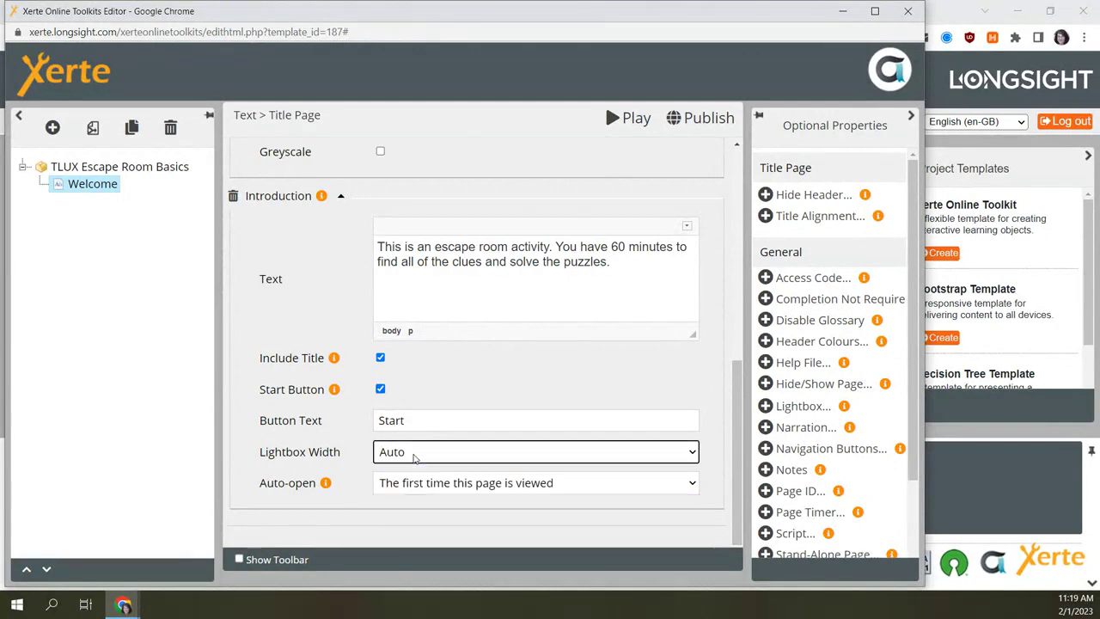
{"action": "left_click", "coordinate": [352, 474]}
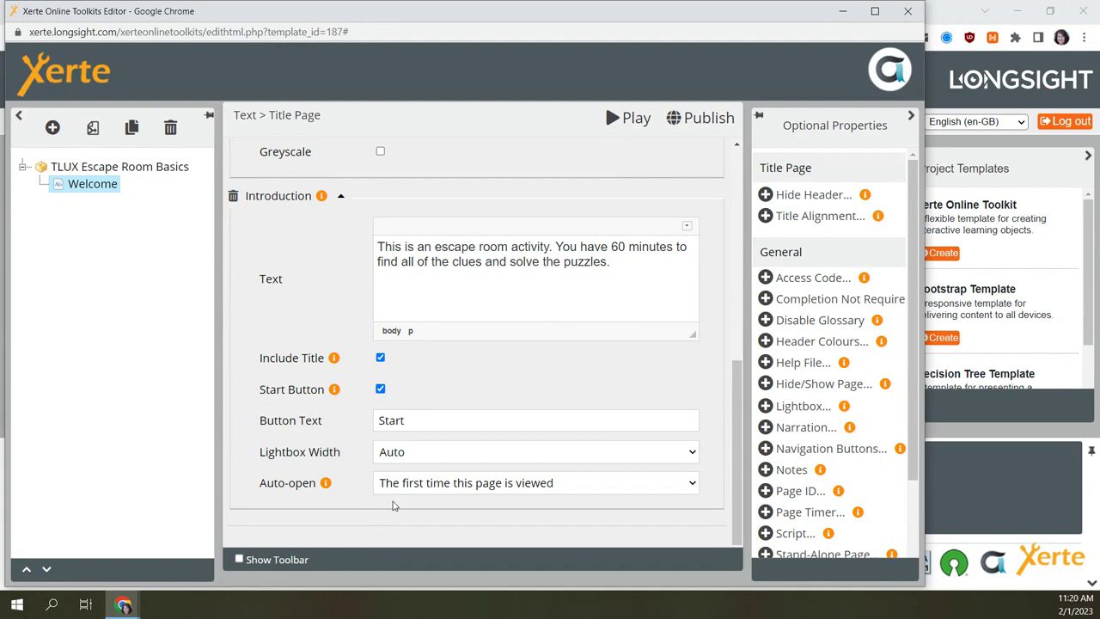
{"action": "left_click", "coordinate": [410, 492]}
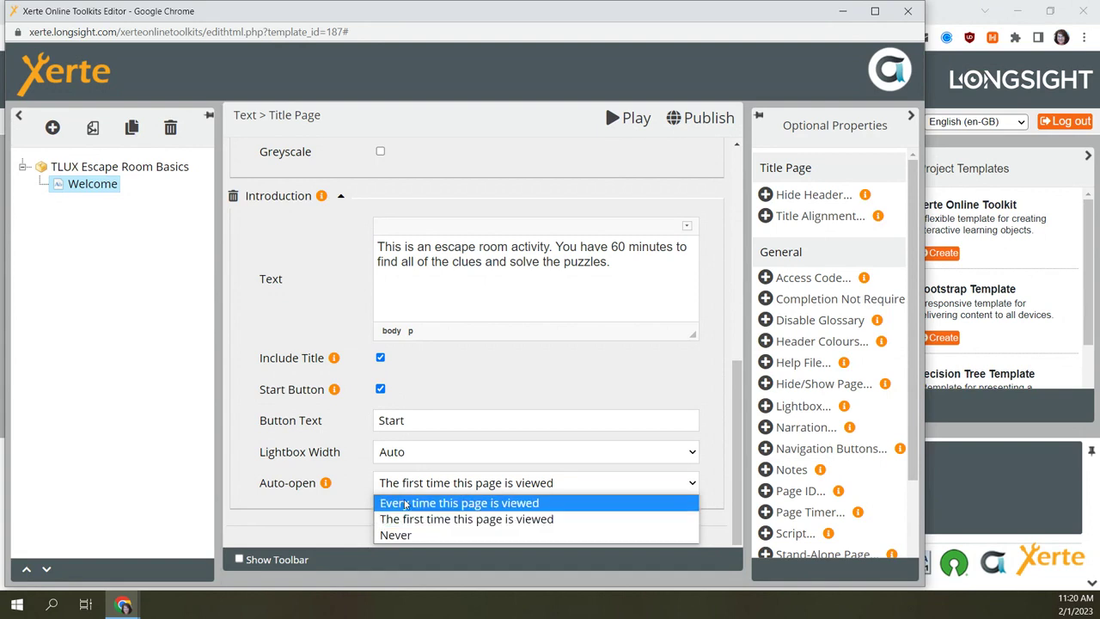
{"action": "left_click", "coordinate": [400, 519]}
{"action": "left_click", "coordinate": [348, 507]}
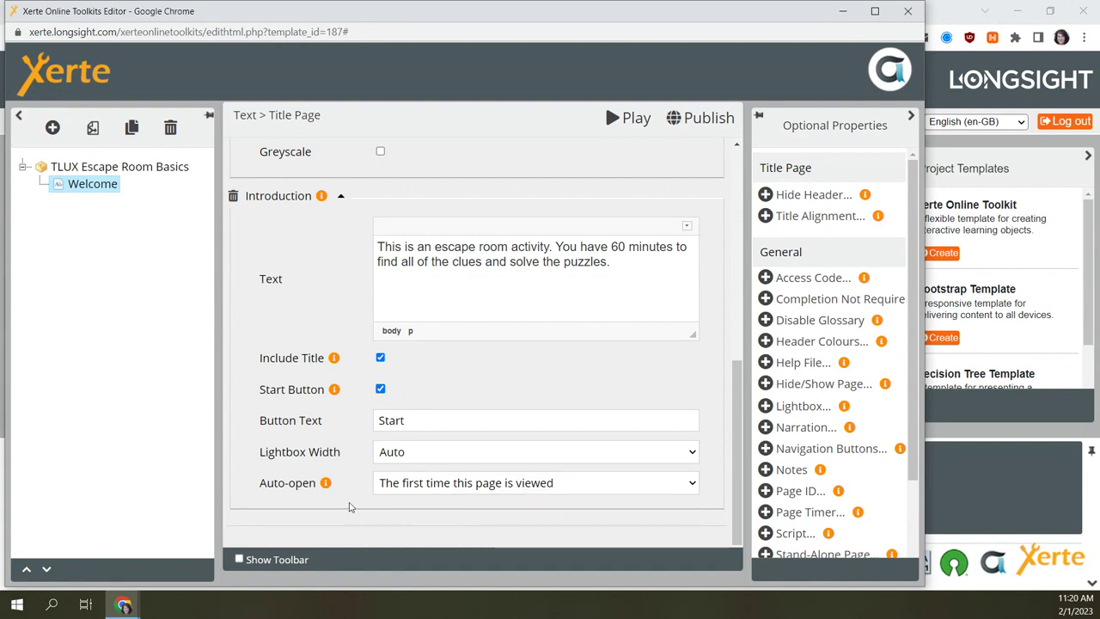
{"action": "left_click", "coordinate": [634, 119]}
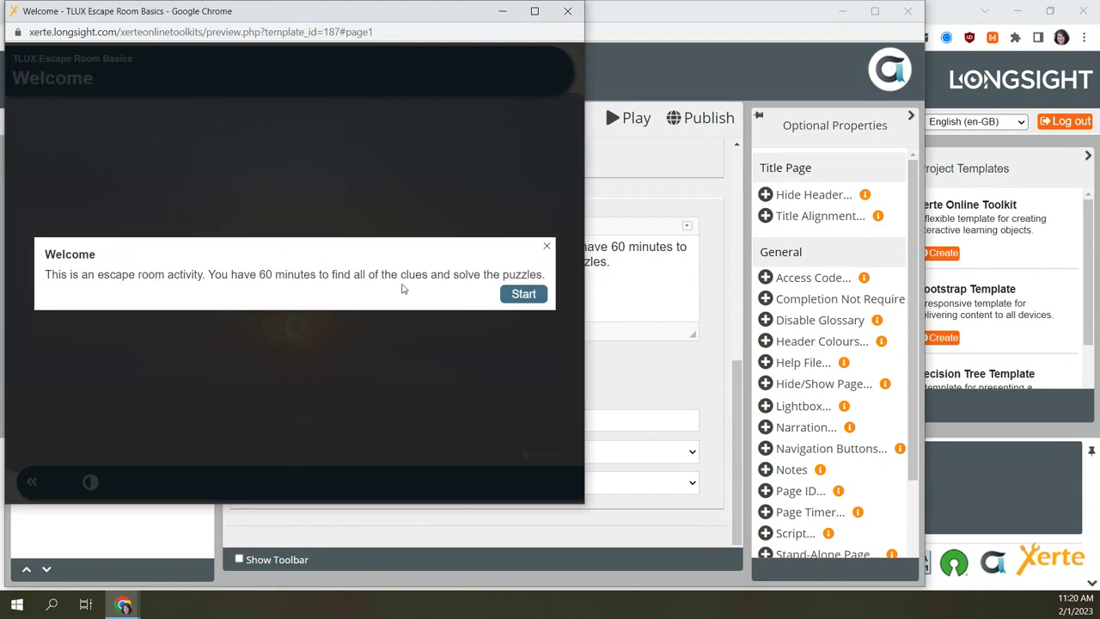
{"action": "left_click", "coordinate": [524, 295]}
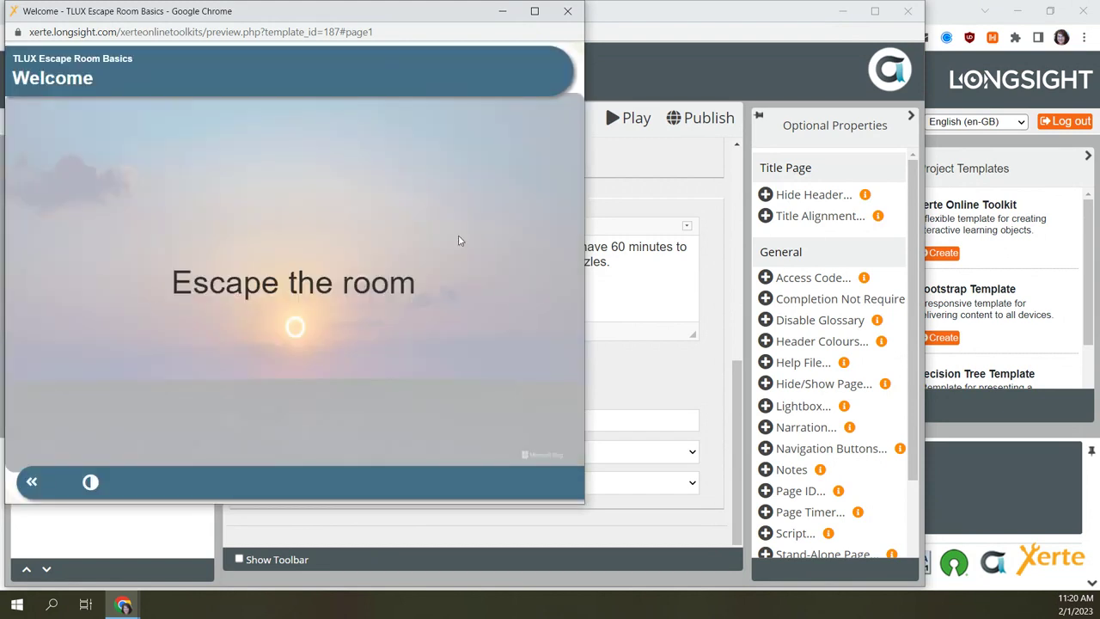
{"action": "left_click", "coordinate": [568, 11]}
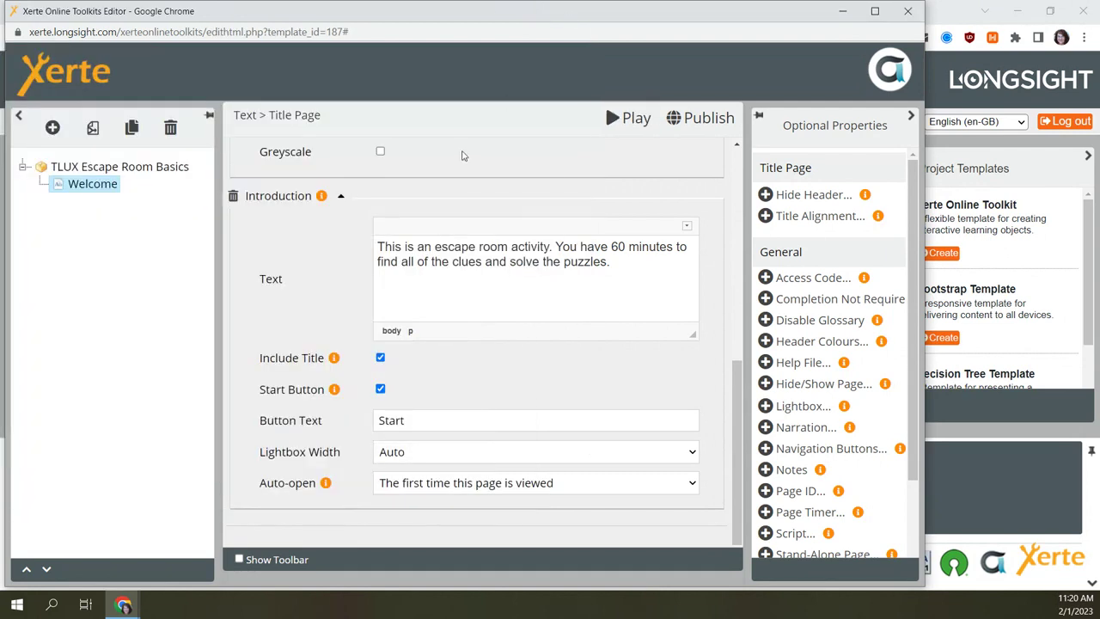
{"action": "left_click", "coordinate": [707, 120]}
- Expand the full rich-text toolbar for the 'Escape the room' title text
{"action": "scroll", "coordinate": [599, 297], "scroll_direction": "up", "scroll_amount": 6}
{"action": "left_click", "coordinate": [428, 176]}
{"action": "scroll", "coordinate": [297, 258], "scroll_direction": "up", "scroll_amount": 1}
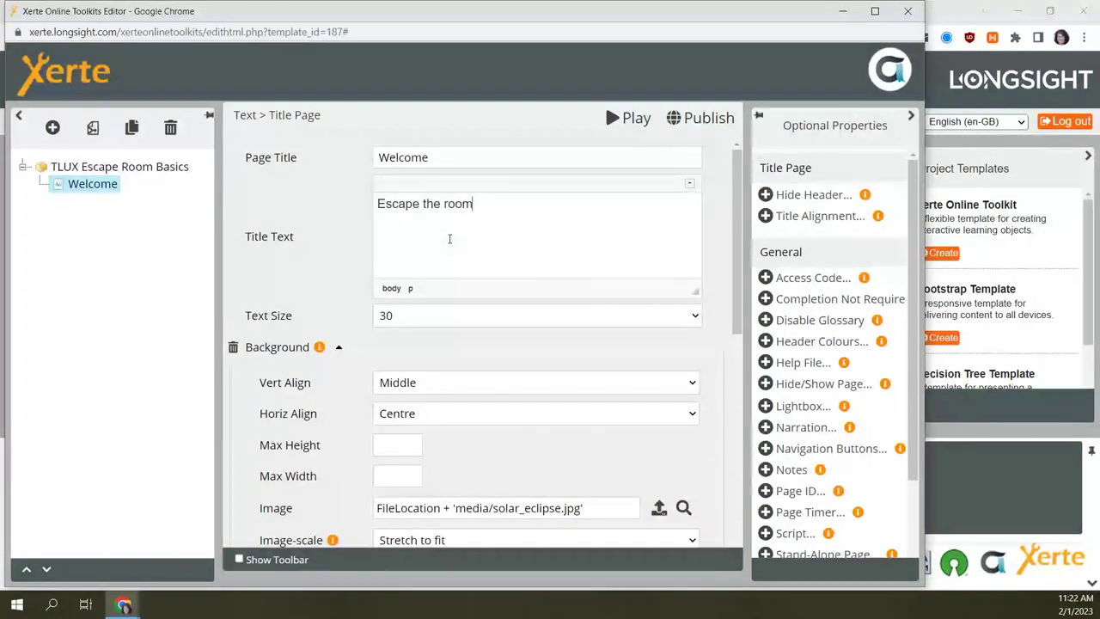
{"action": "left_click", "coordinate": [690, 184]}
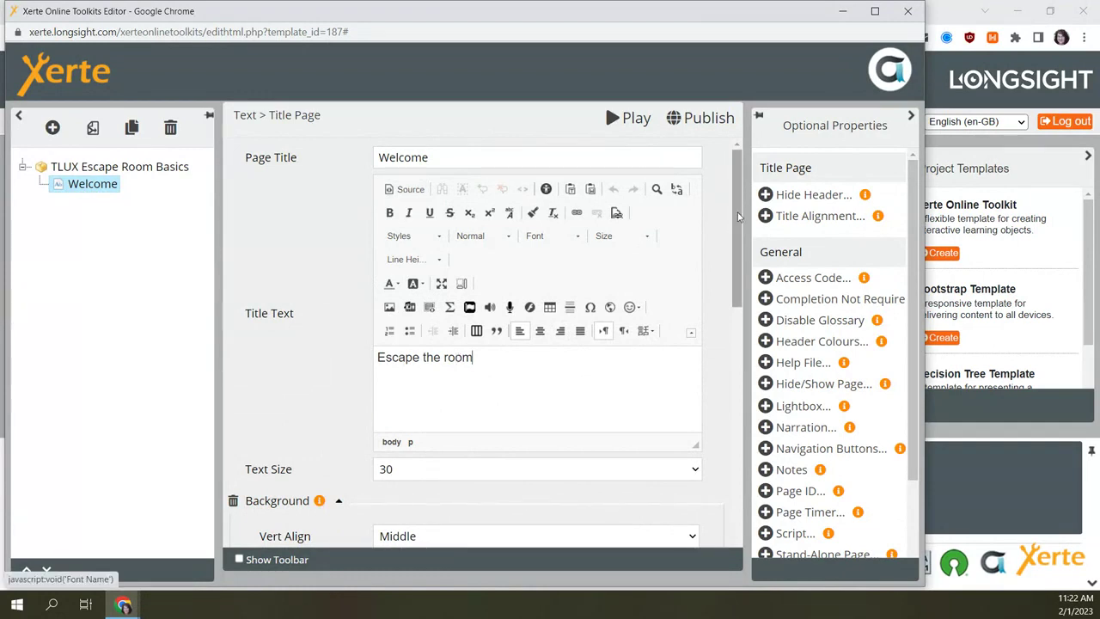
{"action": "scroll", "coordinate": [737, 216], "scroll_direction": "down", "scroll_amount": 6}
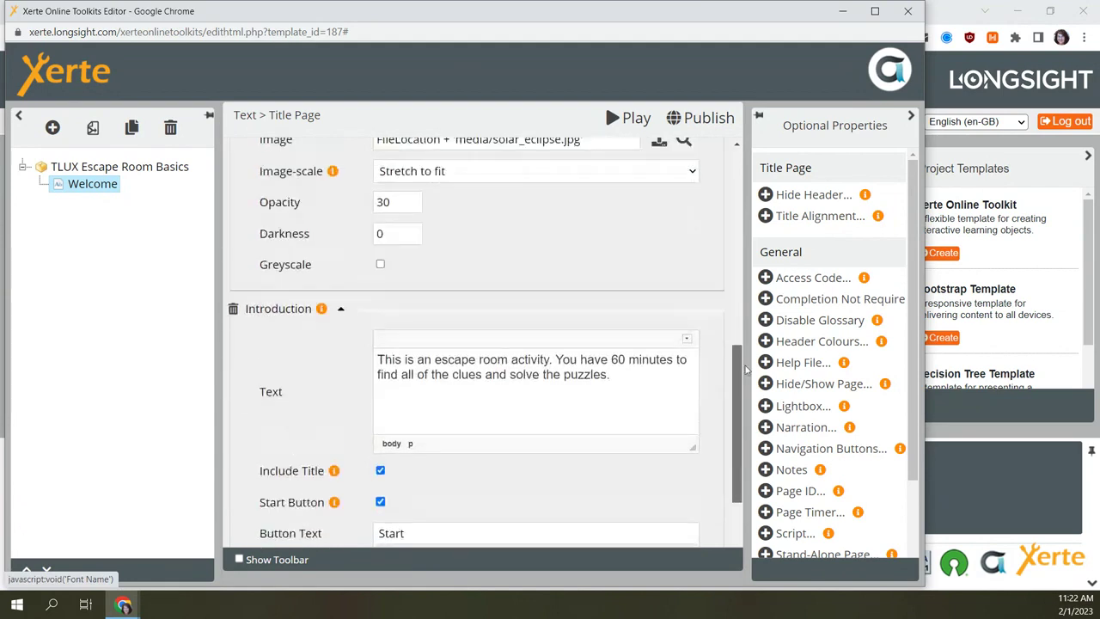
{"action": "scroll", "coordinate": [737, 369], "scroll_direction": "up", "scroll_amount": 3}
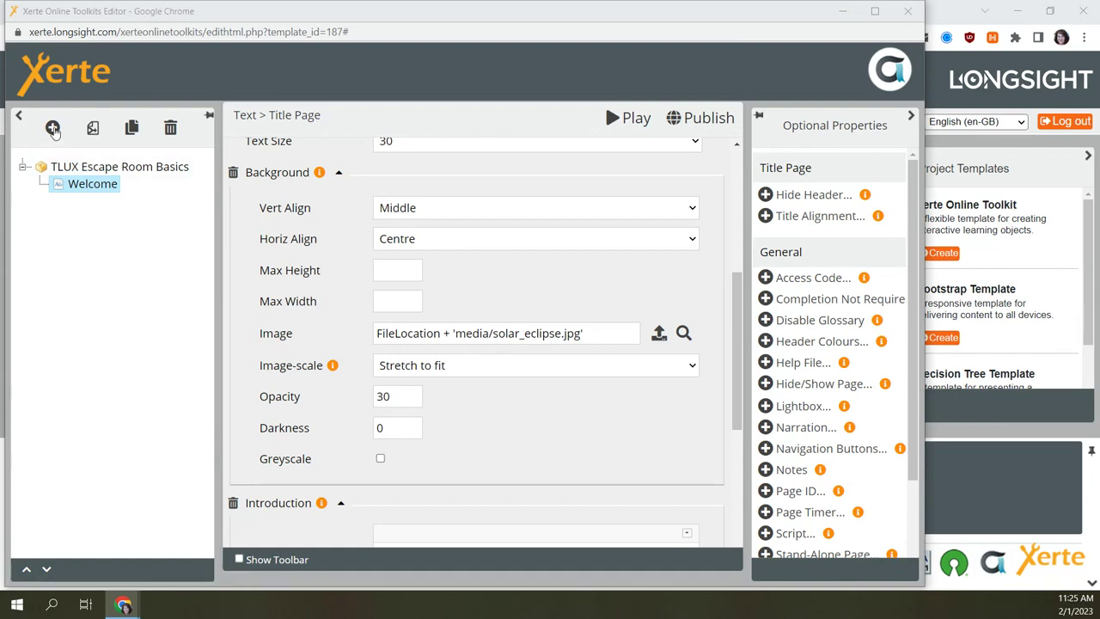
- Insert a Media > 360° Image page after the Welcome page
{"action": "left_click", "coordinate": [52, 129]}
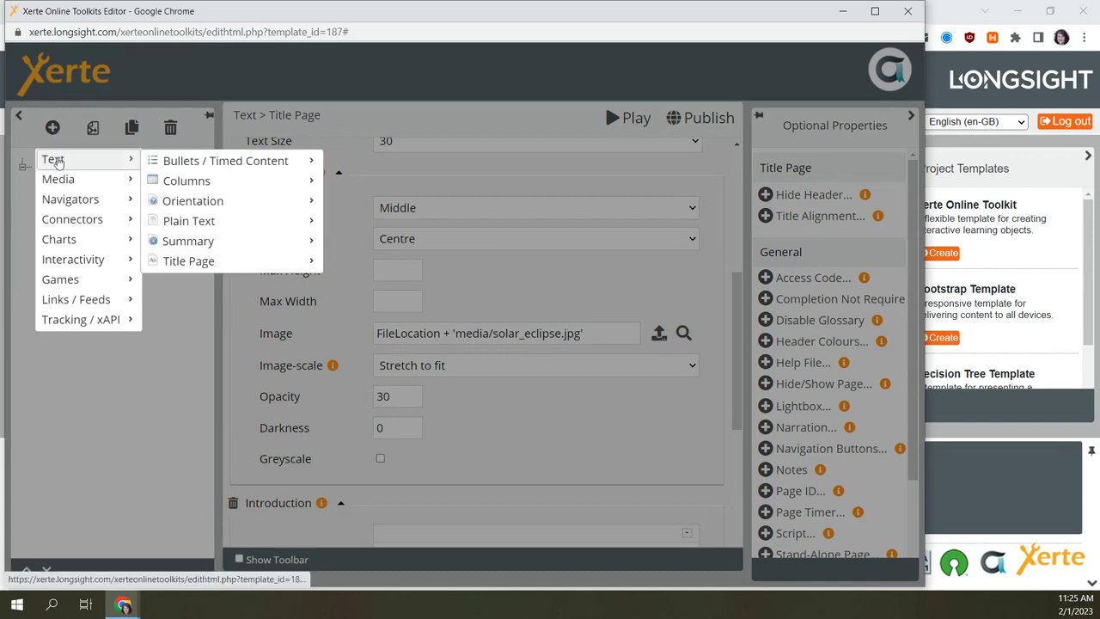
{"action": "mouse_move", "coordinate": [59, 175]}
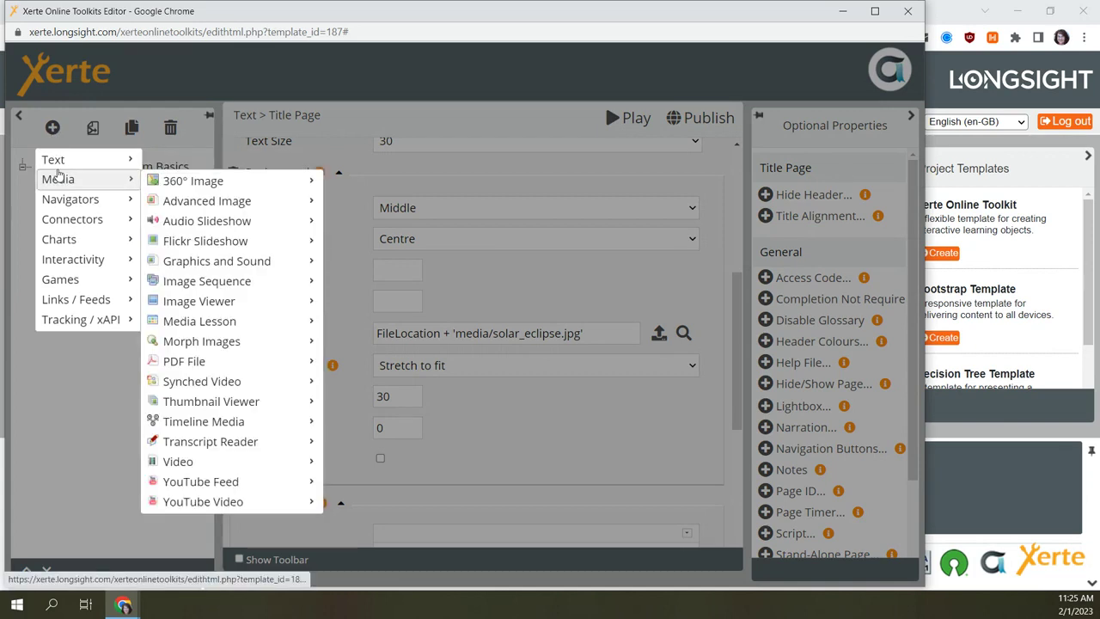
{"action": "mouse_move", "coordinate": [187, 189]}
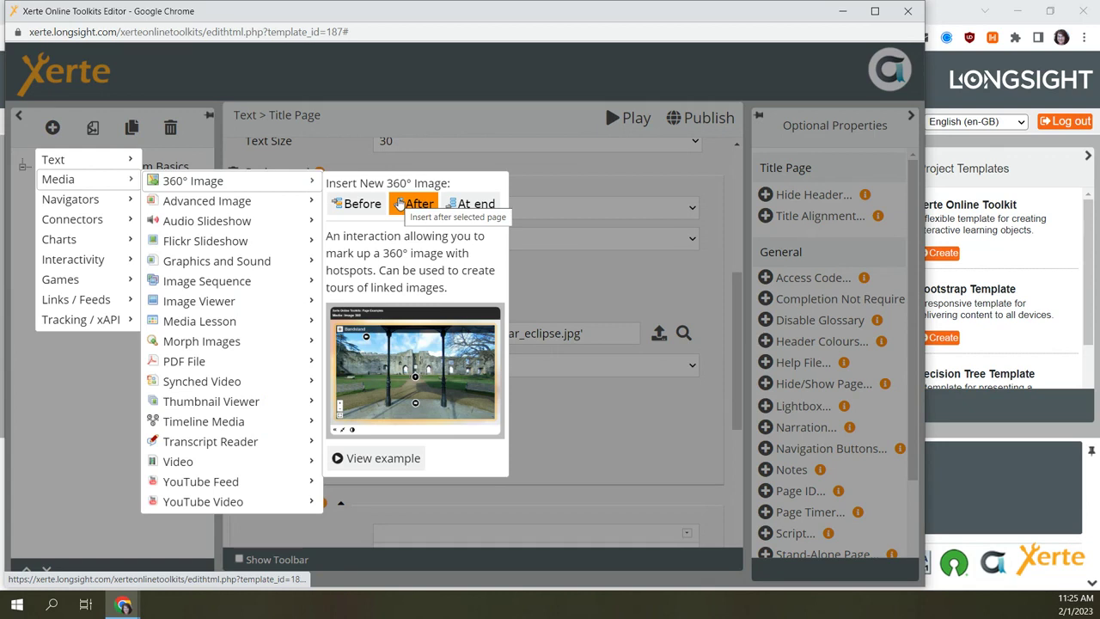
{"action": "left_click", "coordinate": [399, 203]}
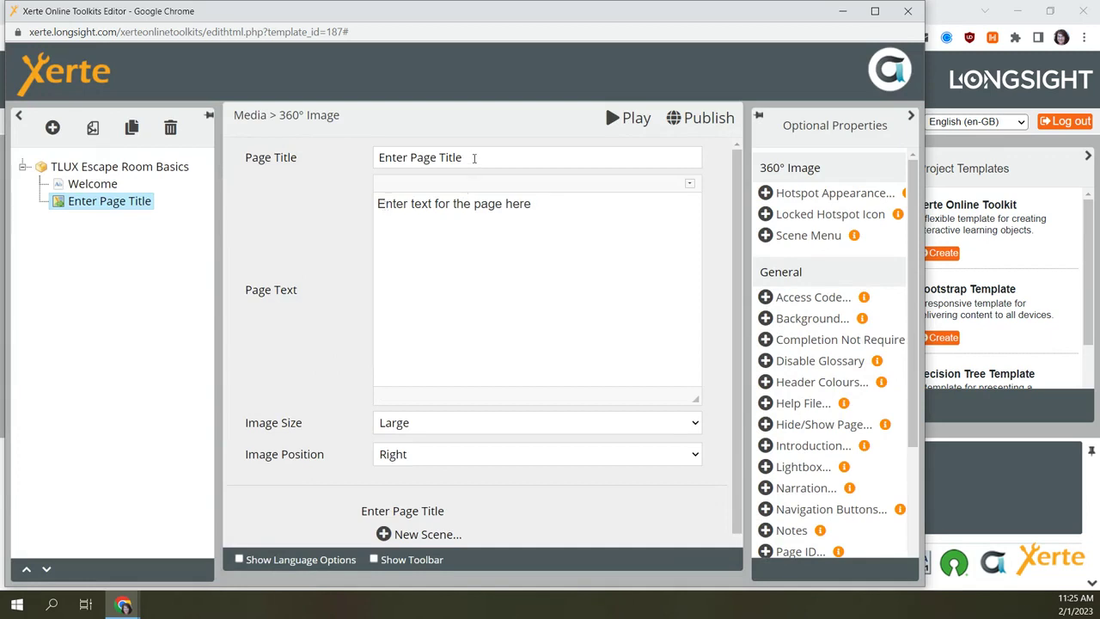
- Replace the placeholder page title with 'Remax Office'
{"action": "left_click_drag", "start_coordinate": [473, 158], "coordinate": [377, 157]}
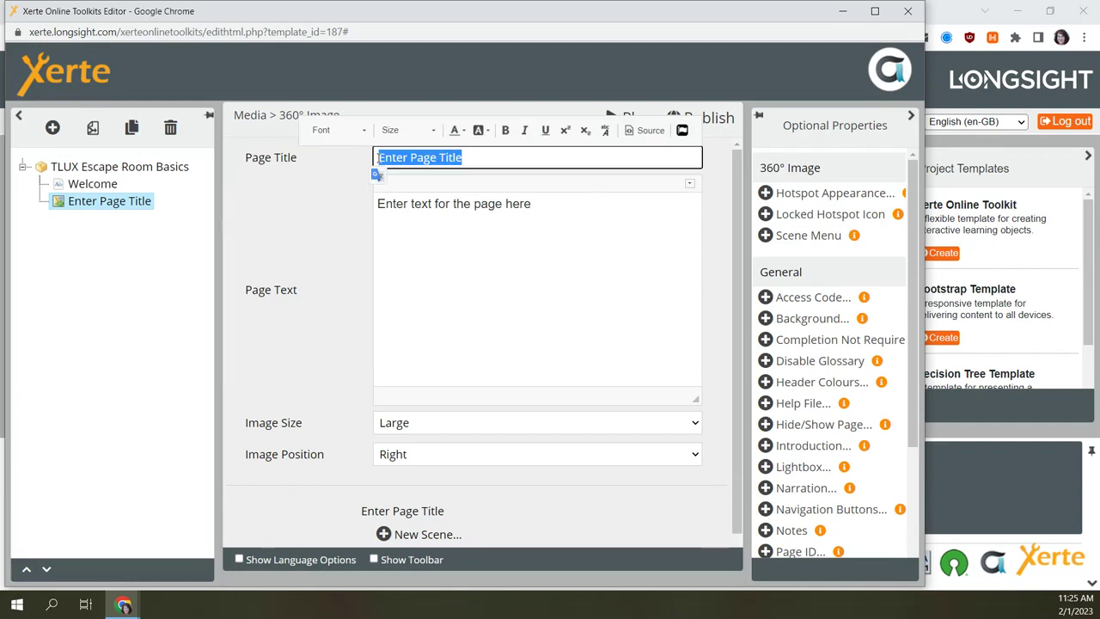
{"action": "type", "text": "Remax "}
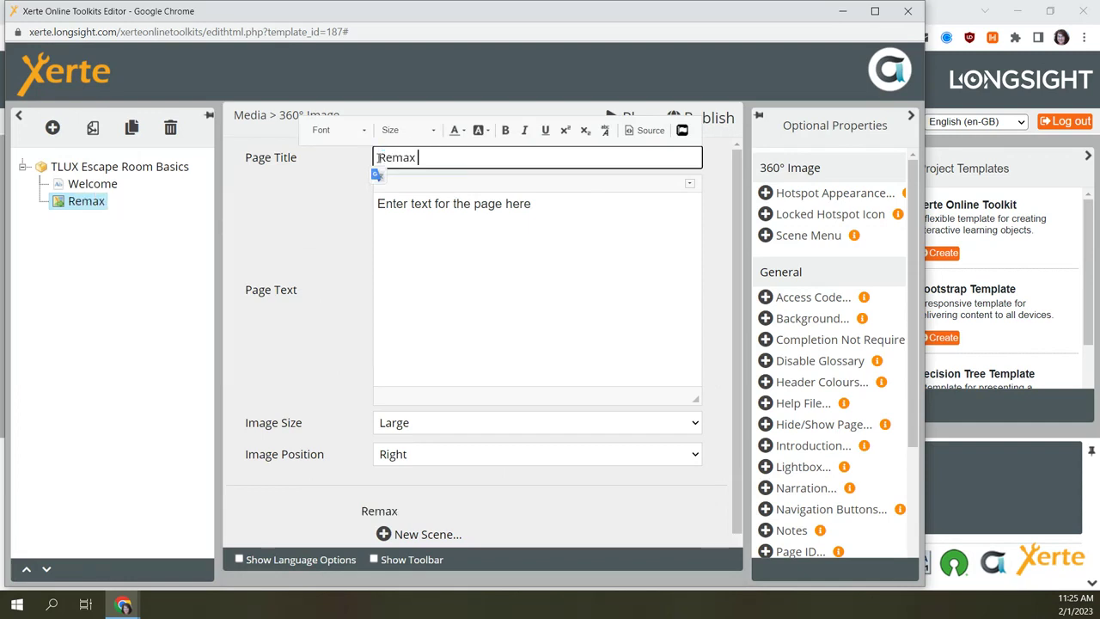
{"action": "type", "text": "Office"}
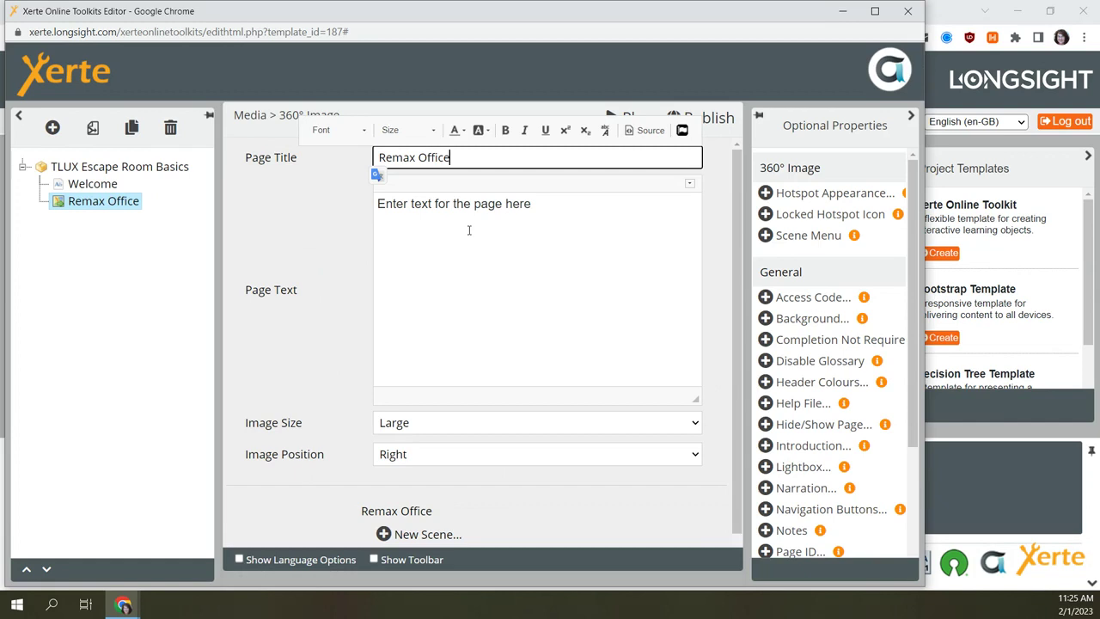
{"action": "left_click", "coordinate": [517, 251]}
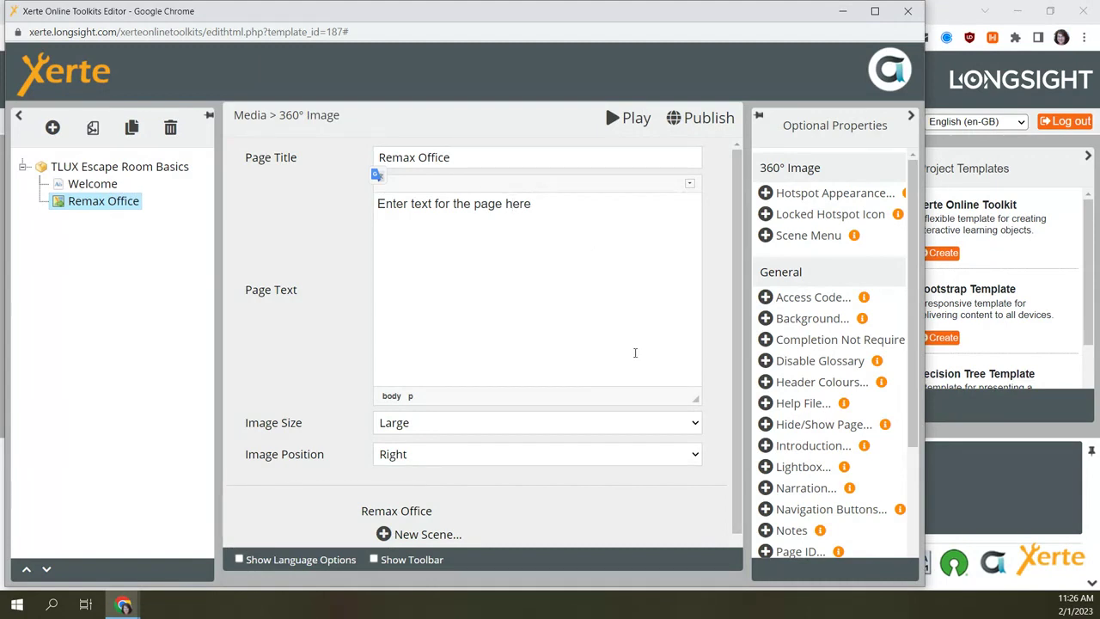
{"action": "scroll", "coordinate": [677, 486], "scroll_direction": "down", "scroll_amount": 1}
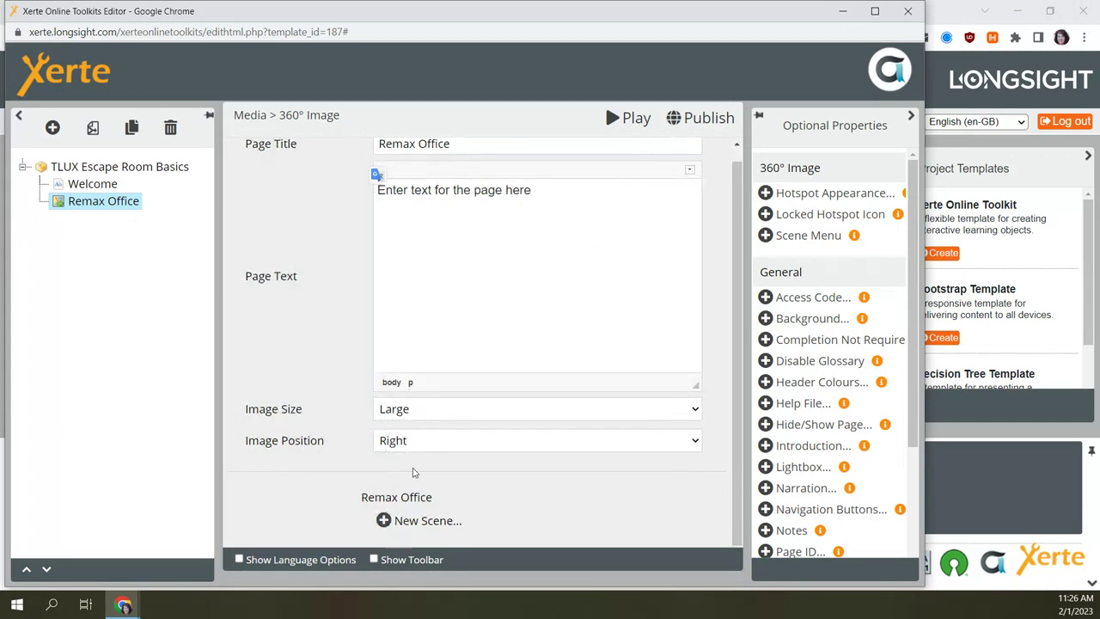
- Add a new scene titled 'Office', leaving Show Title switched off
{"action": "left_click", "coordinate": [407, 526]}
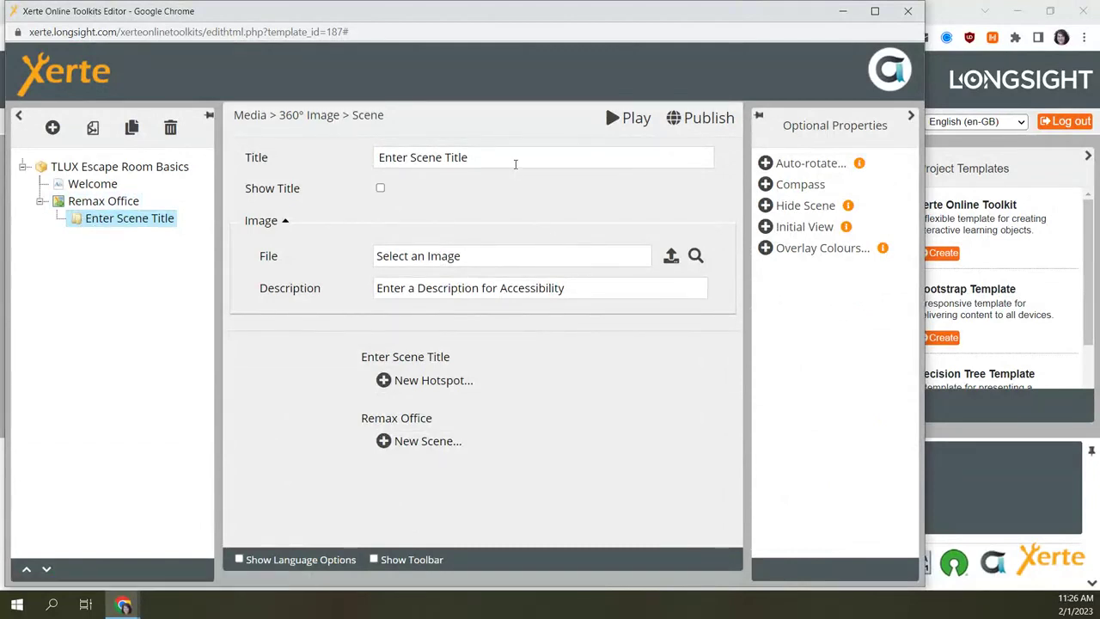
{"action": "left_click_drag", "start_coordinate": [516, 163], "coordinate": [370, 171]}
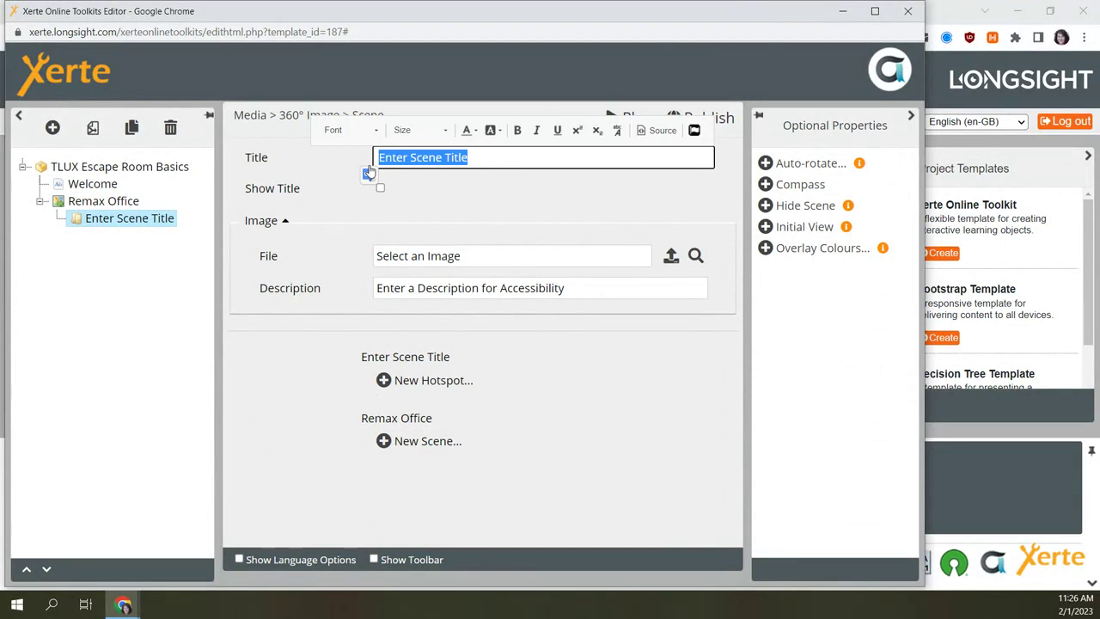
{"action": "type", "text": "Office"}
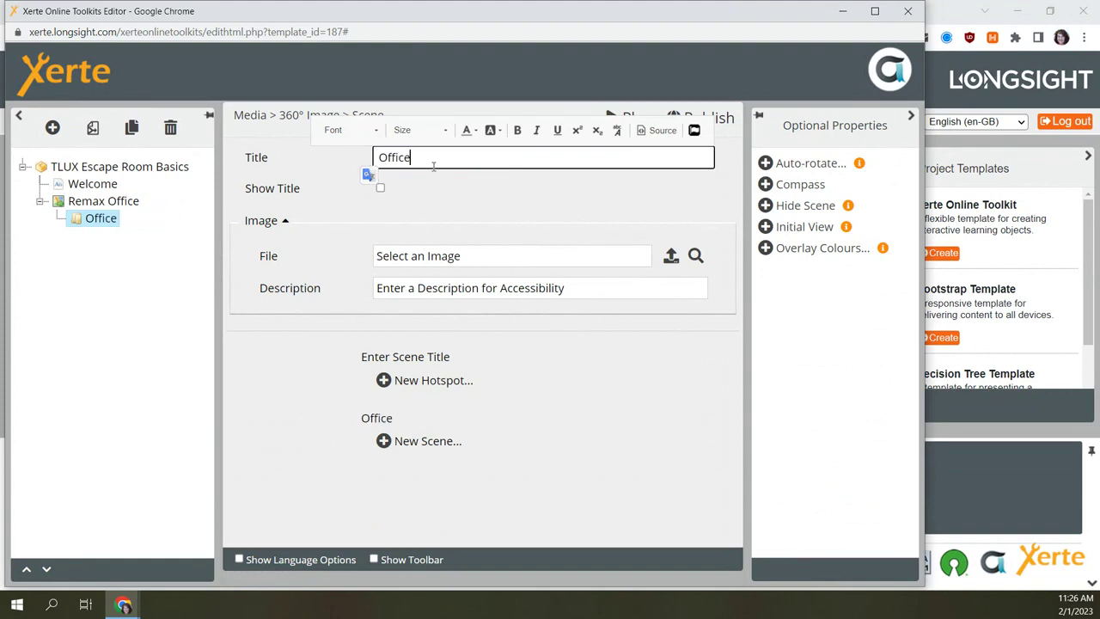
{"action": "left_click", "coordinate": [436, 195]}
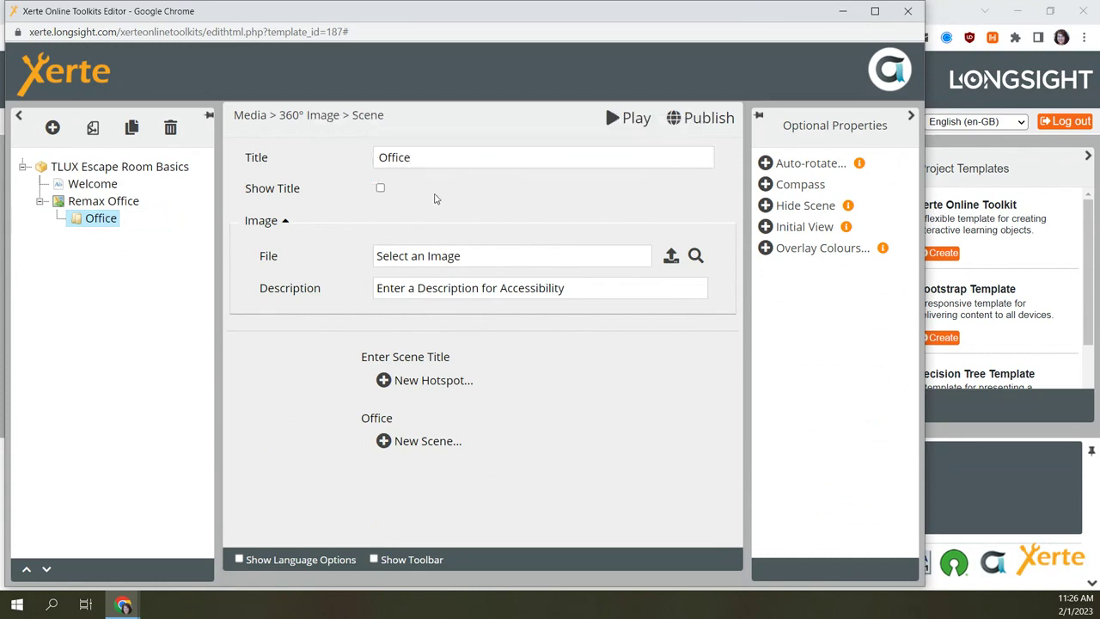
{"action": "left_click", "coordinate": [380, 188]}
{"action": "left_click", "coordinate": [380, 188]}
- Upload 360-degree-spherical-photo-1524199_1920.jpg and set it as the Office scene's image file
{"action": "left_click", "coordinate": [669, 263]}
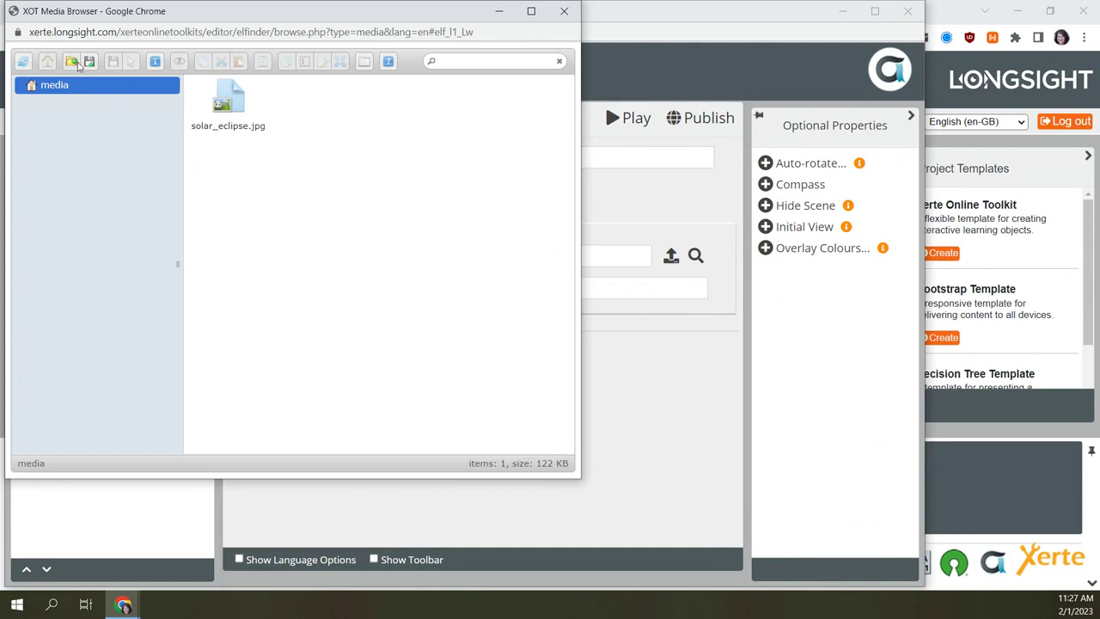
{"action": "left_click", "coordinate": [90, 65]}
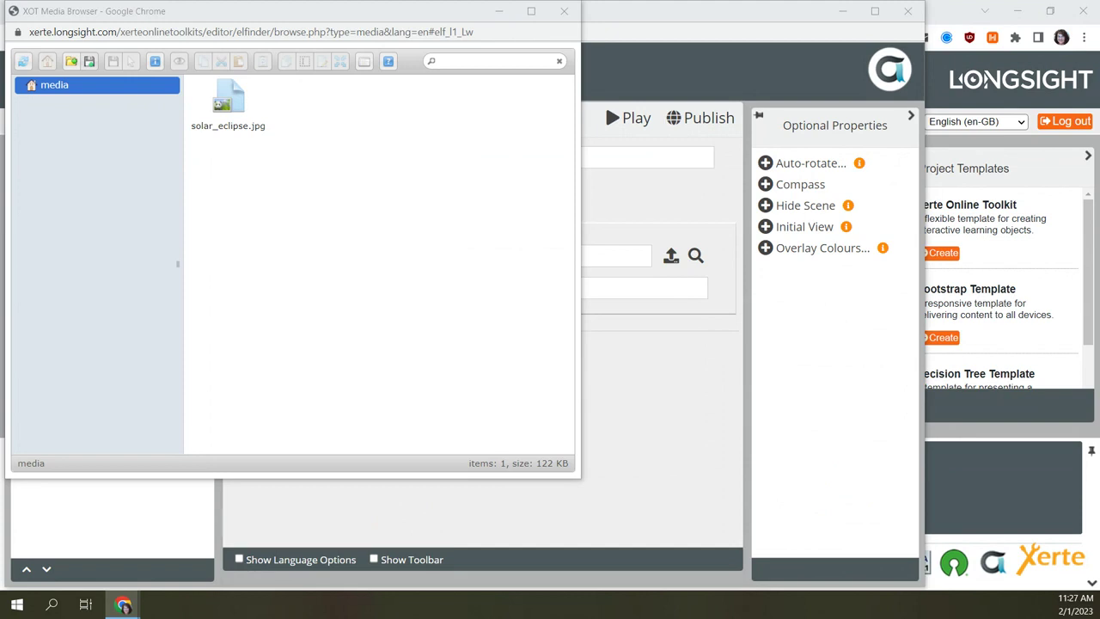
{"action": "left_click_drag", "start_coordinate": [250, 197], "coordinate": [336, 234]}
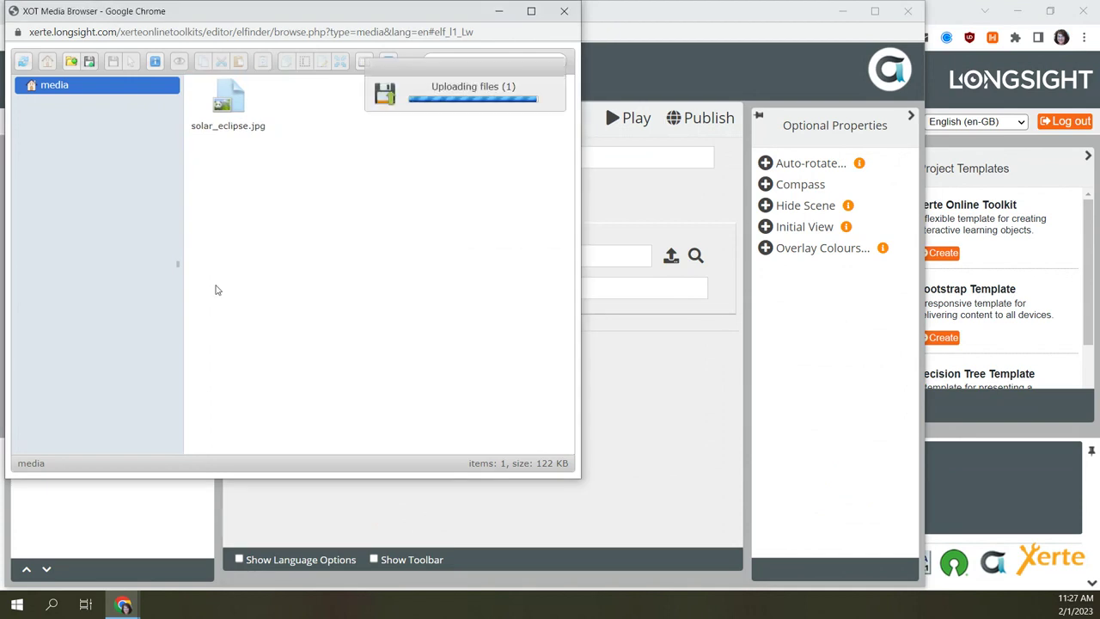
{"action": "double_click", "coordinate": [234, 99]}
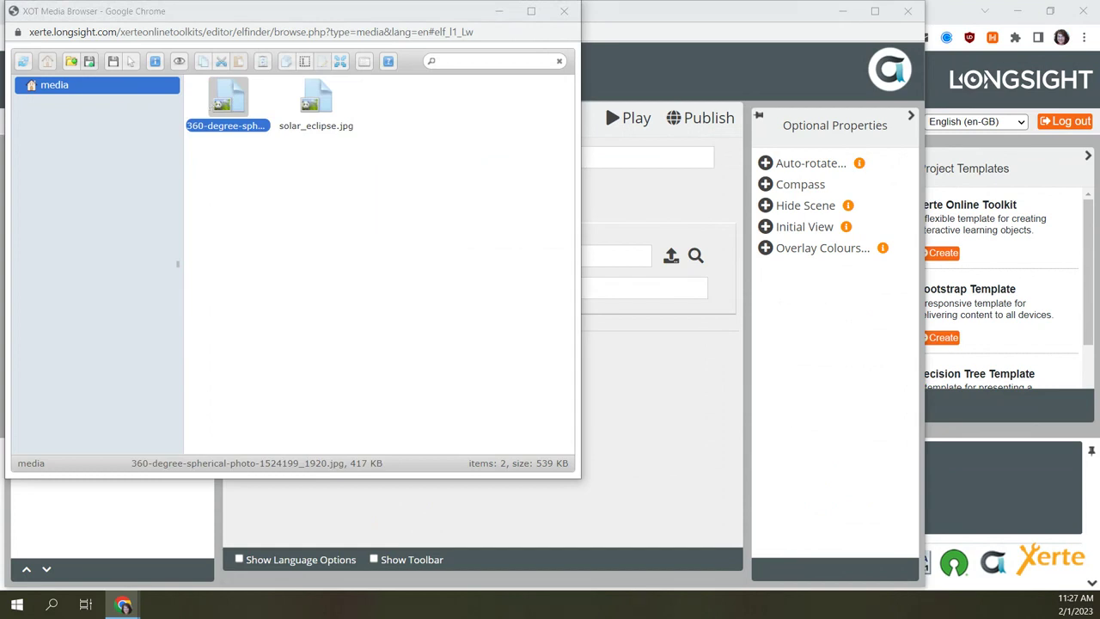
{"action": "left_click", "coordinate": [176, 76]}
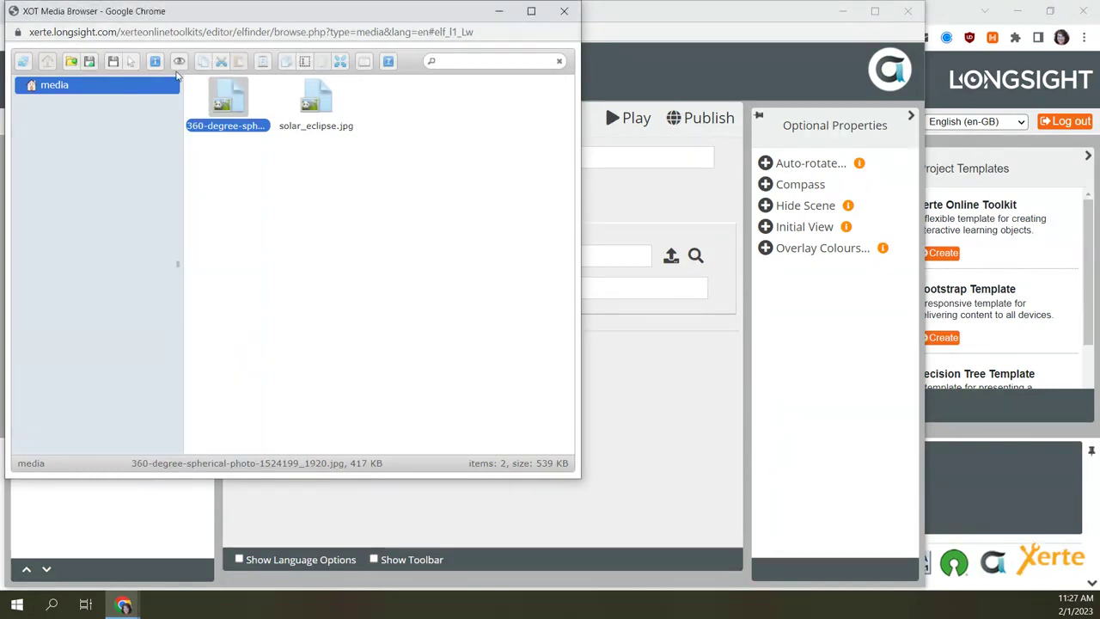
{"action": "double_click", "coordinate": [225, 100]}
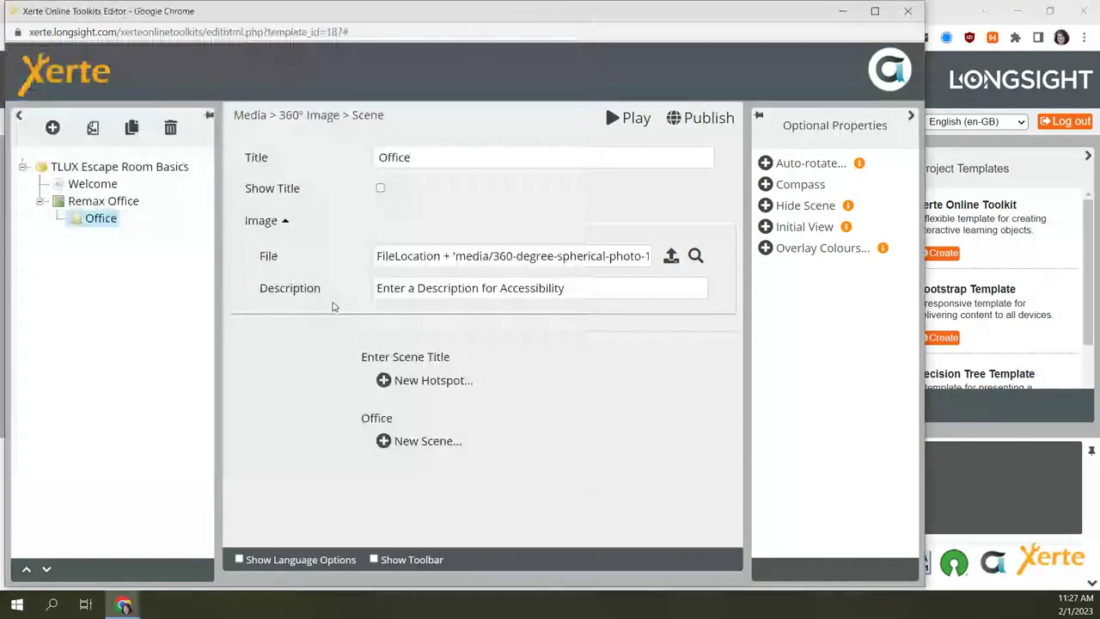
- Replace the Description placeholder with '360 photo of Remax office'
{"action": "left_click_drag", "start_coordinate": [565, 288], "coordinate": [352, 288]}
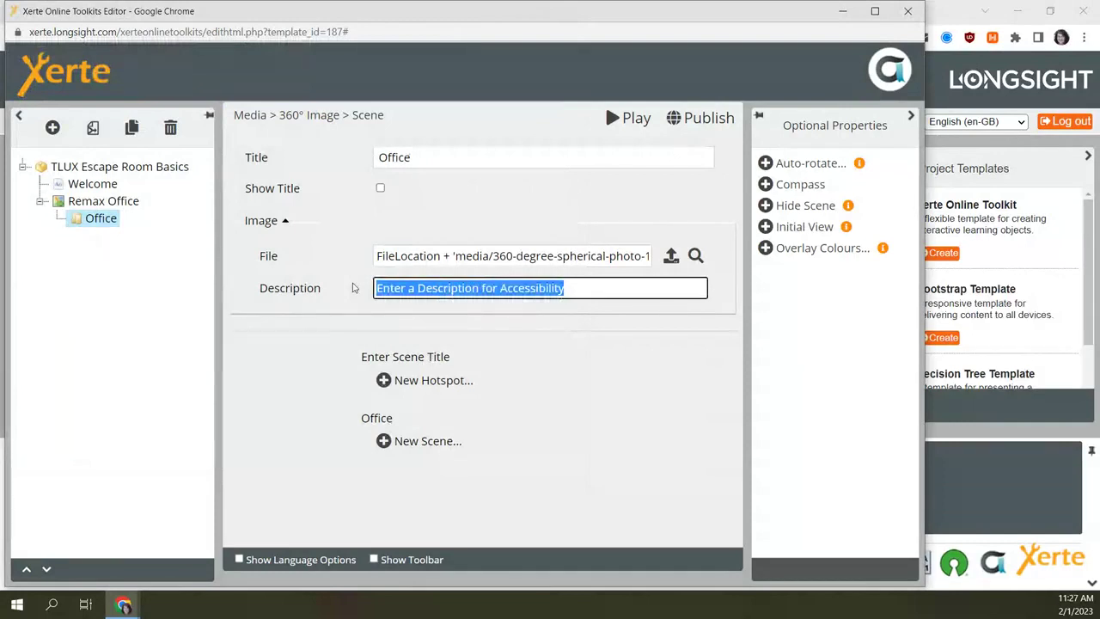
{"action": "type", "text": "360 phot"}
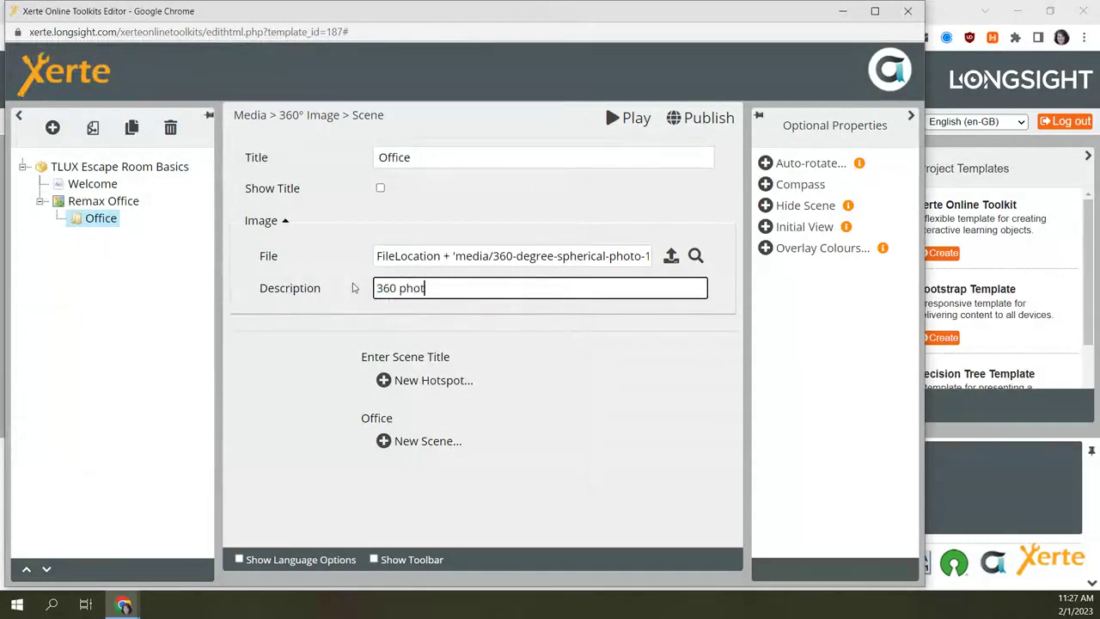
{"action": "type", "text": "o of Remax office"}
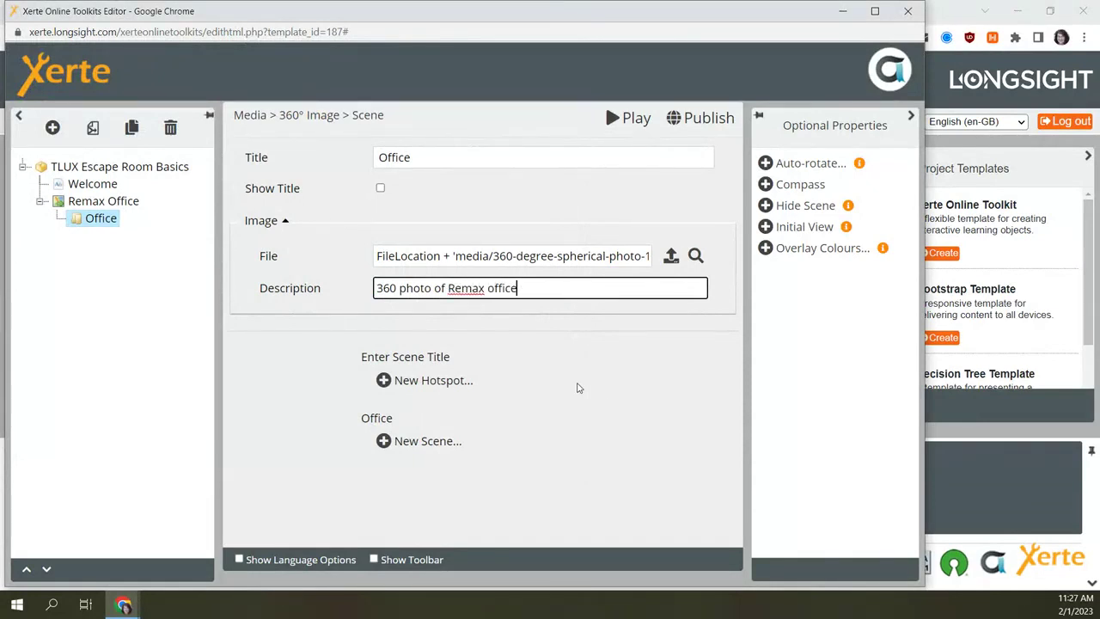
{"action": "left_click", "coordinate": [578, 387]}
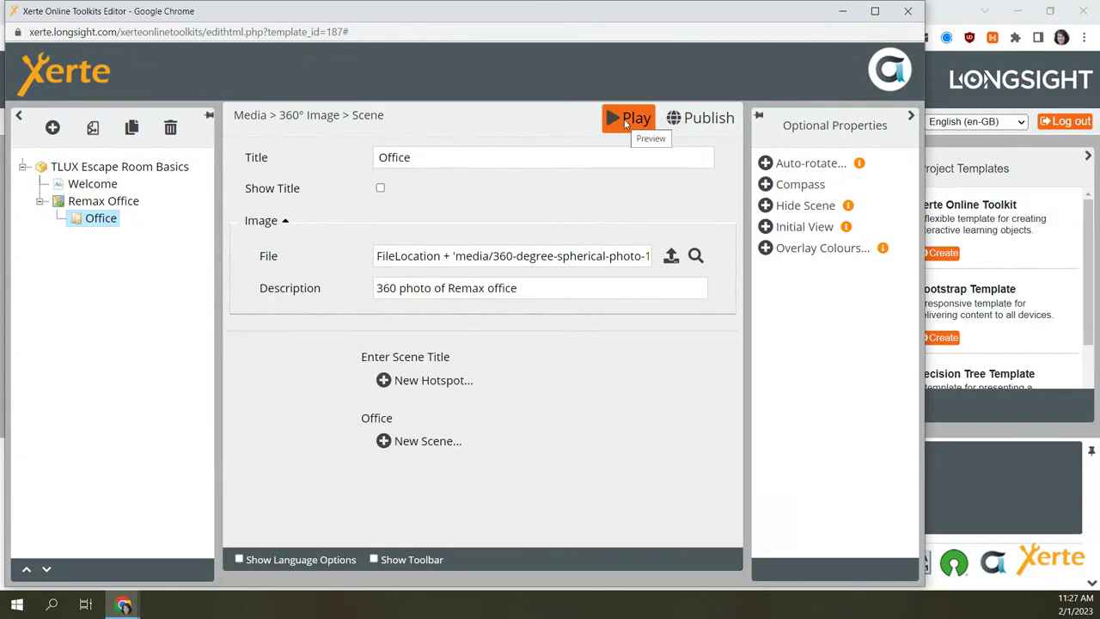
{"action": "left_click", "coordinate": [634, 129]}
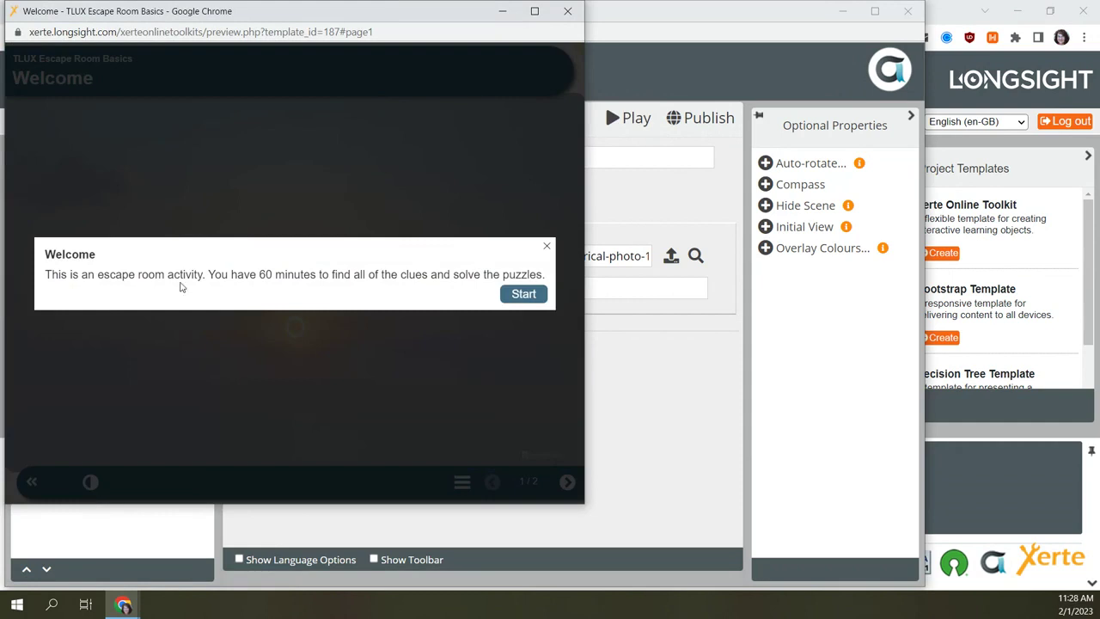
{"action": "left_click", "coordinate": [521, 295]}
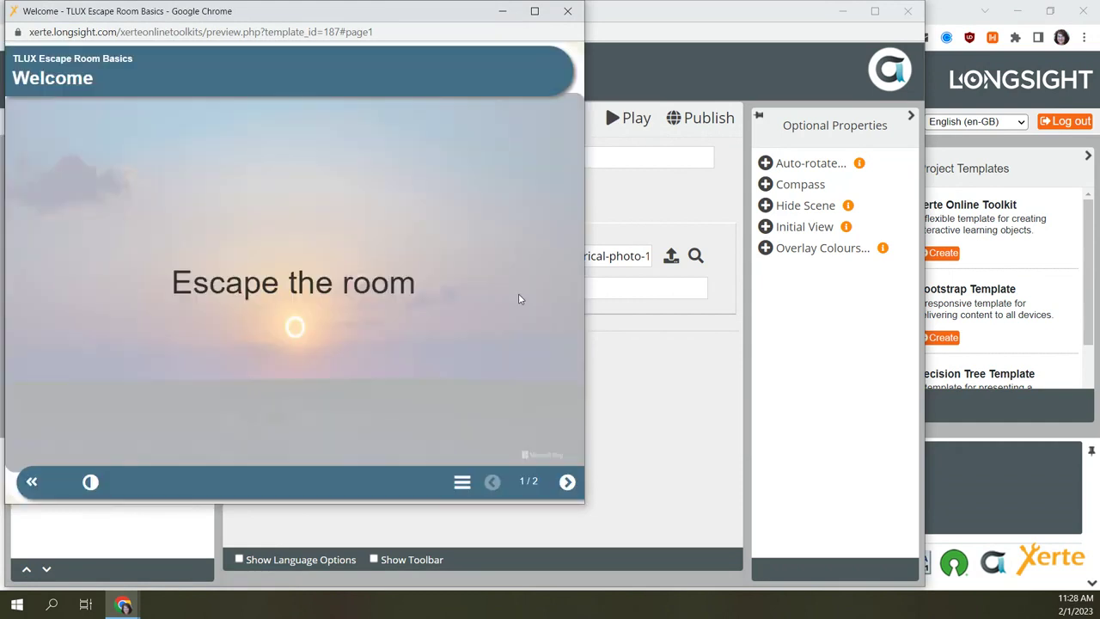
{"action": "left_click", "coordinate": [567, 483]}
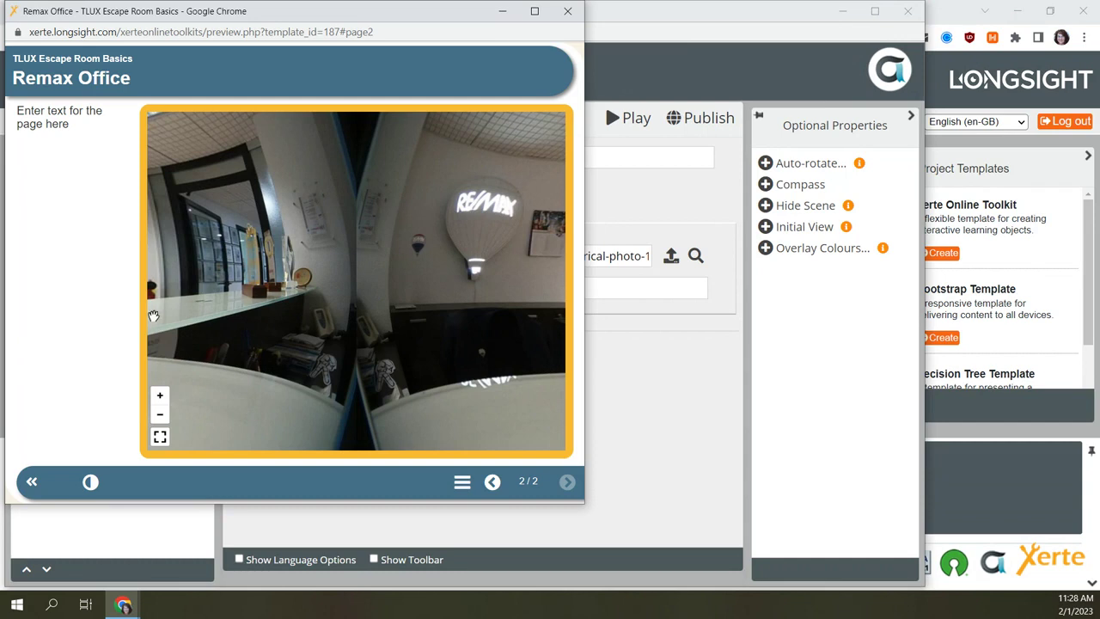
{"action": "left_click_drag", "start_coordinate": [188, 306], "coordinate": [607, 319]}
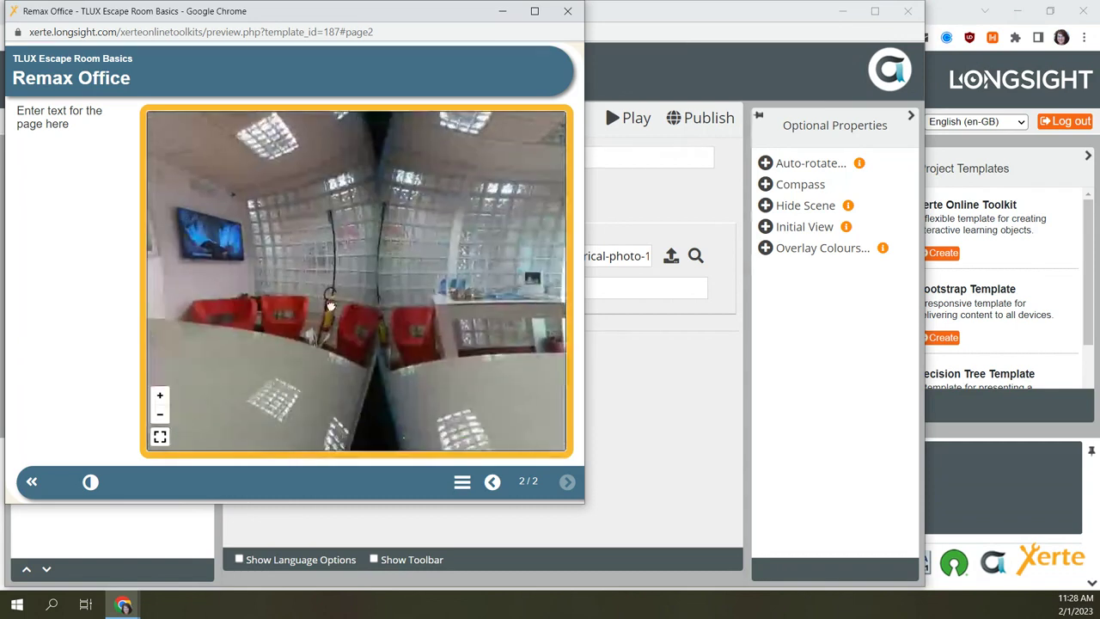
{"action": "left_click_drag", "start_coordinate": [591, 366], "coordinate": [163, 399]}
{"action": "left_click", "coordinate": [161, 397]}
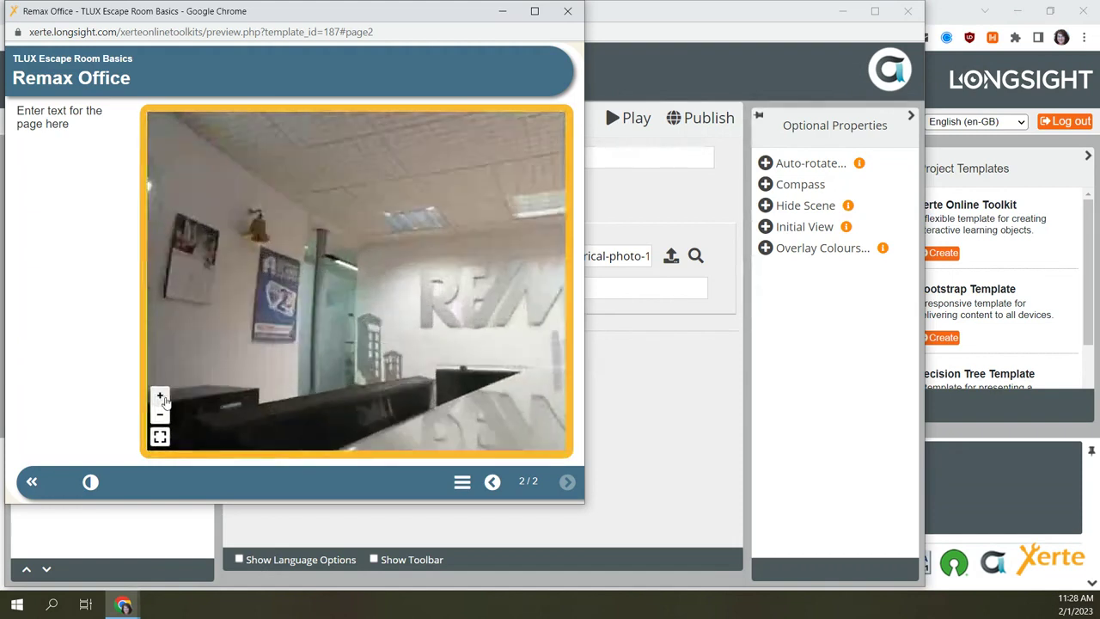
{"action": "left_click", "coordinate": [160, 415]}
{"action": "left_click", "coordinate": [161, 415]}
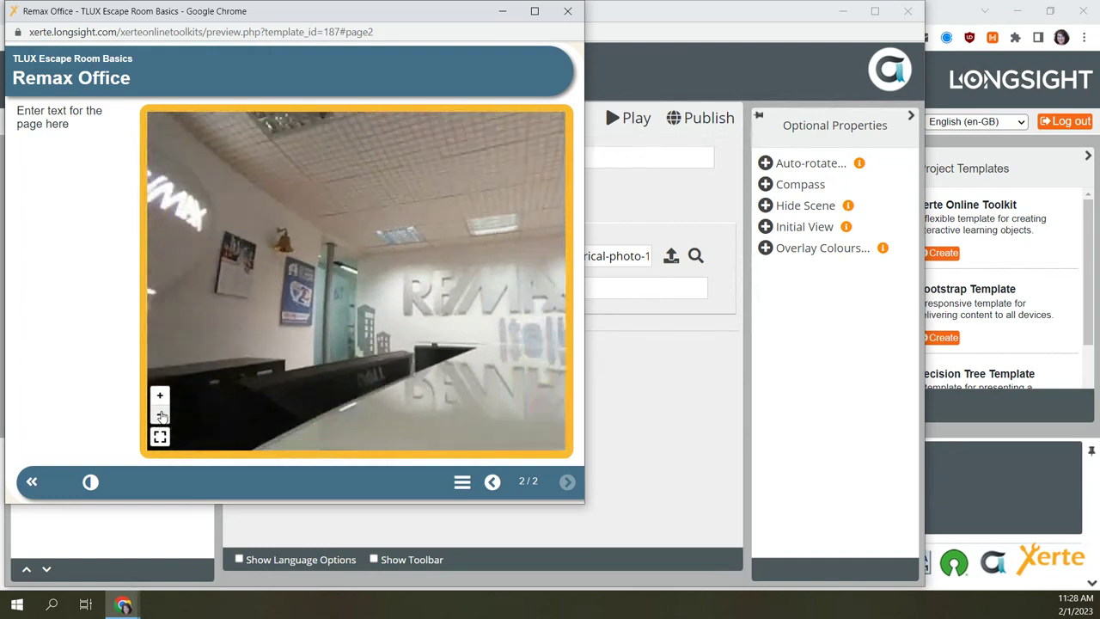
{"action": "left_click_drag", "start_coordinate": [373, 311], "coordinate": [488, 350]}
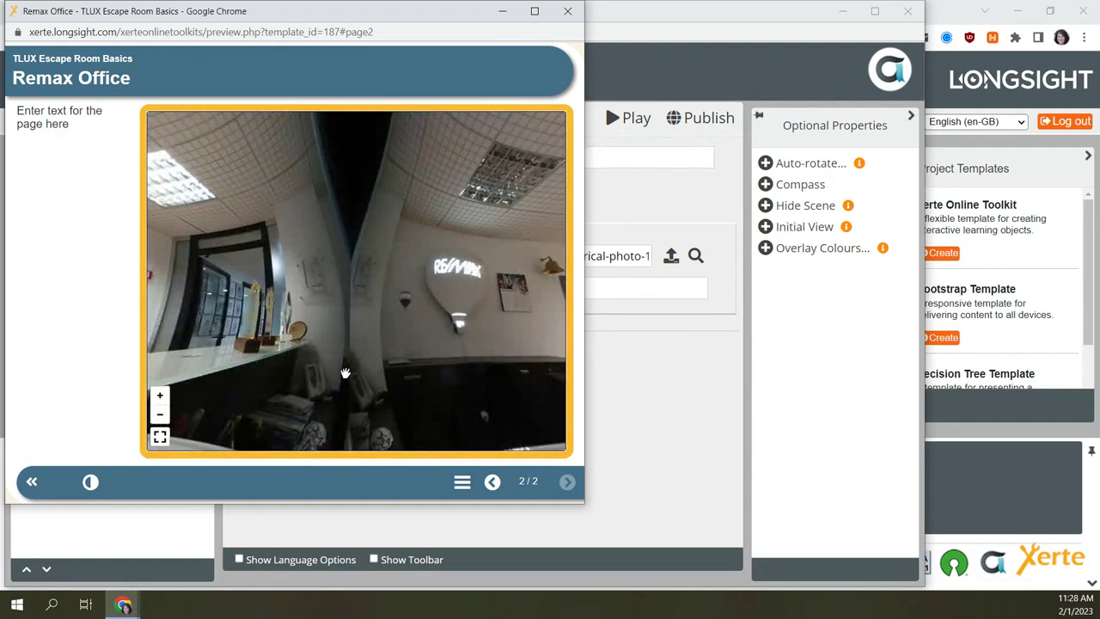
{"action": "left_click_drag", "start_coordinate": [260, 380], "coordinate": [442, 292]}
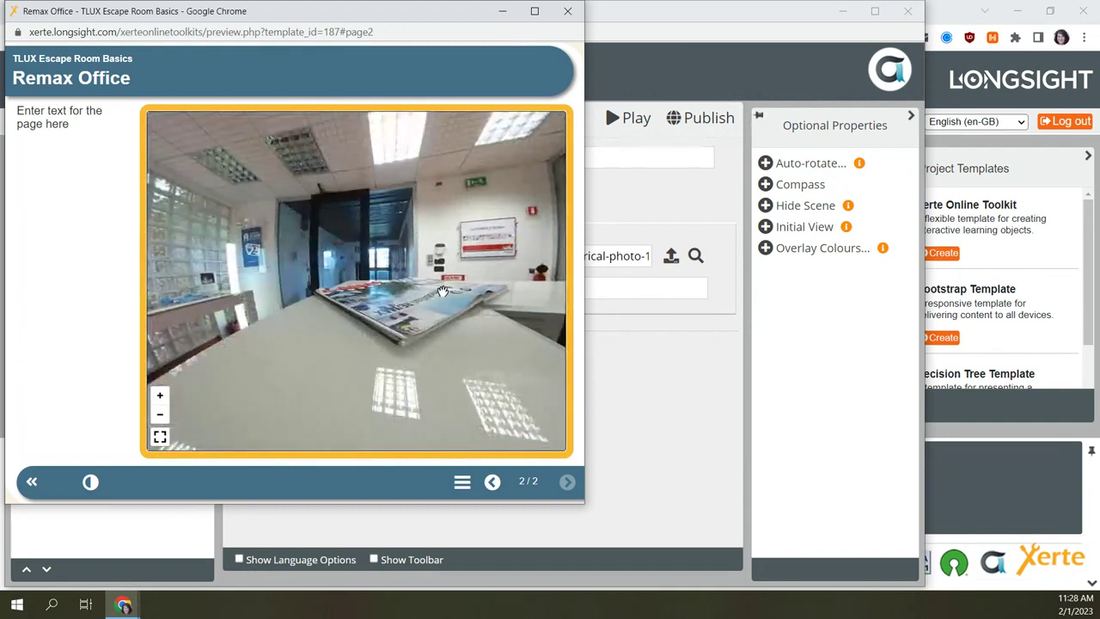
{"action": "left_click_drag", "start_coordinate": [358, 253], "coordinate": [335, 299]}
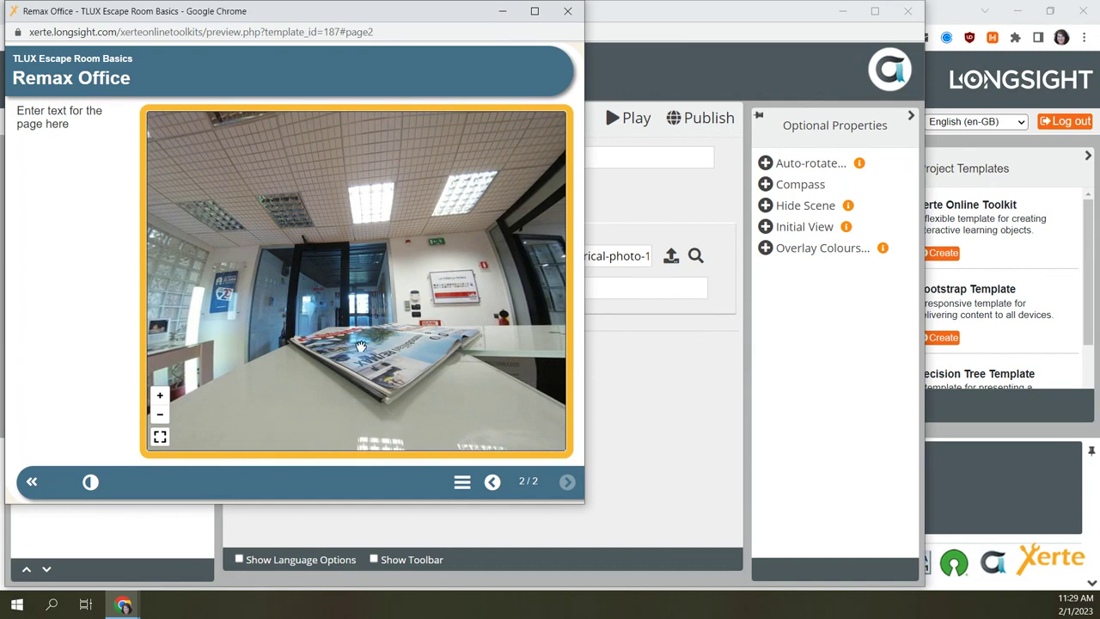
{"action": "left_click_drag", "start_coordinate": [279, 395], "coordinate": [516, 329]}
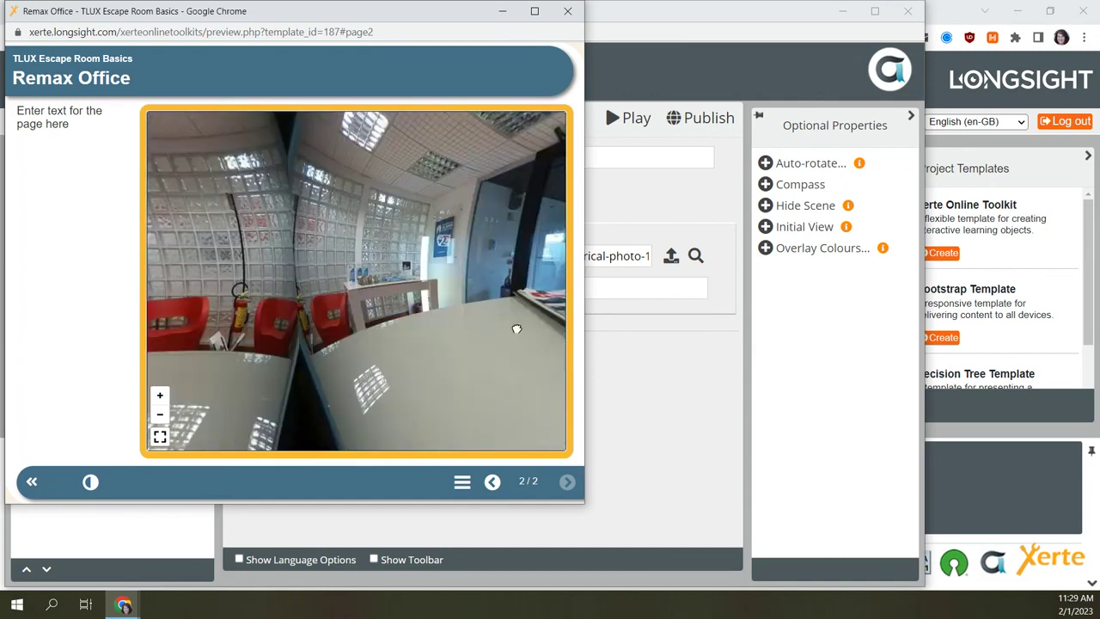
{"action": "left_click_drag", "start_coordinate": [495, 326], "coordinate": [375, 325]}
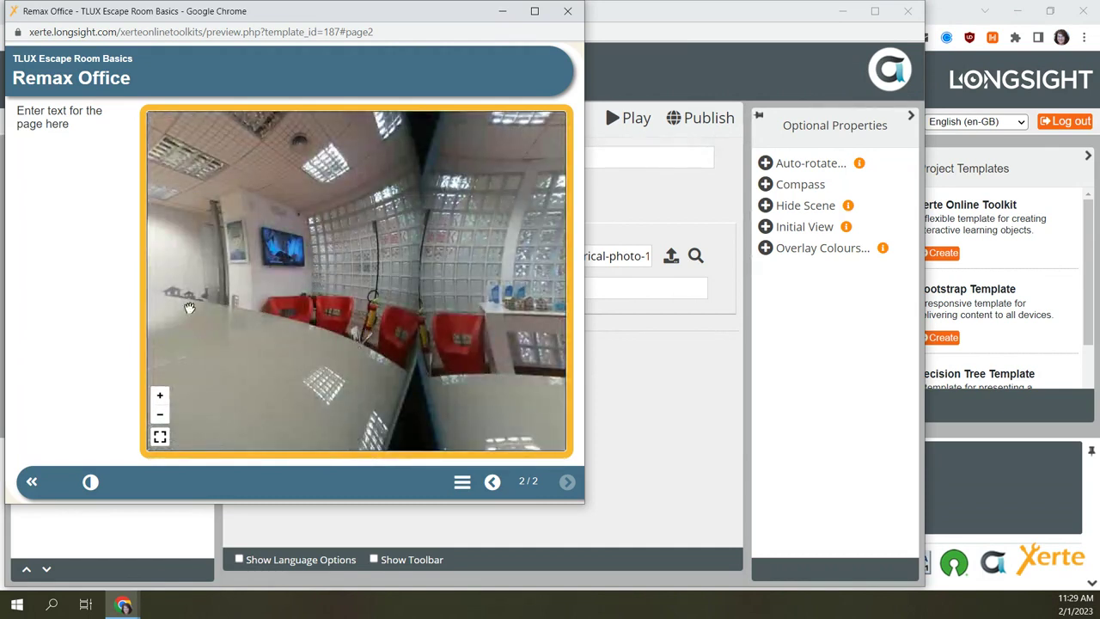
{"action": "left_click_drag", "start_coordinate": [248, 374], "coordinate": [283, 348]}
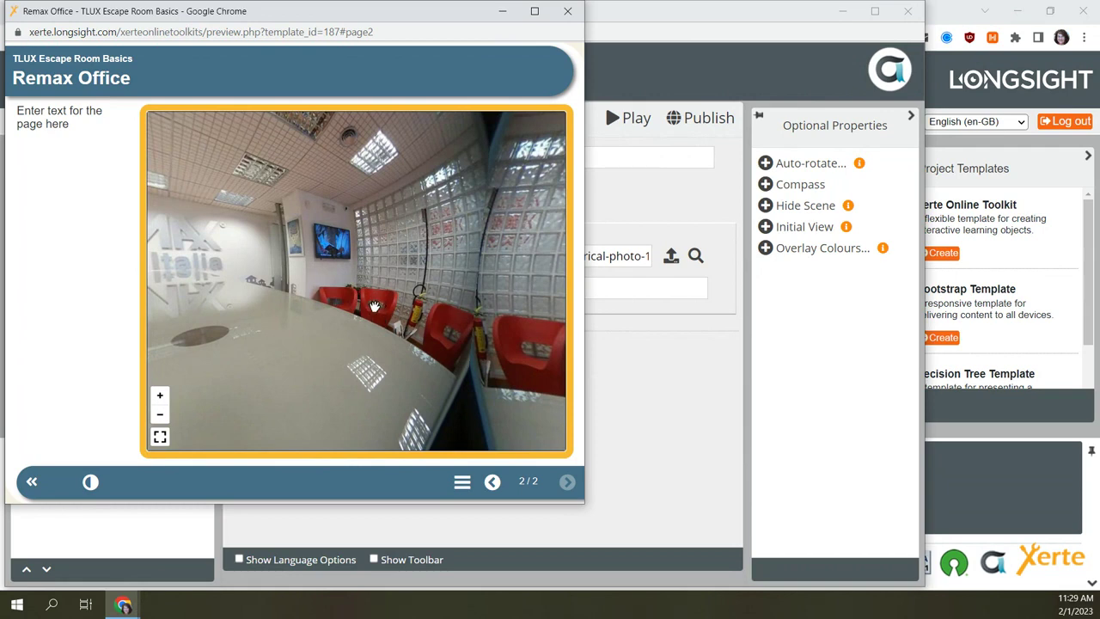
{"action": "left_click_drag", "start_coordinate": [285, 359], "coordinate": [455, 319]}
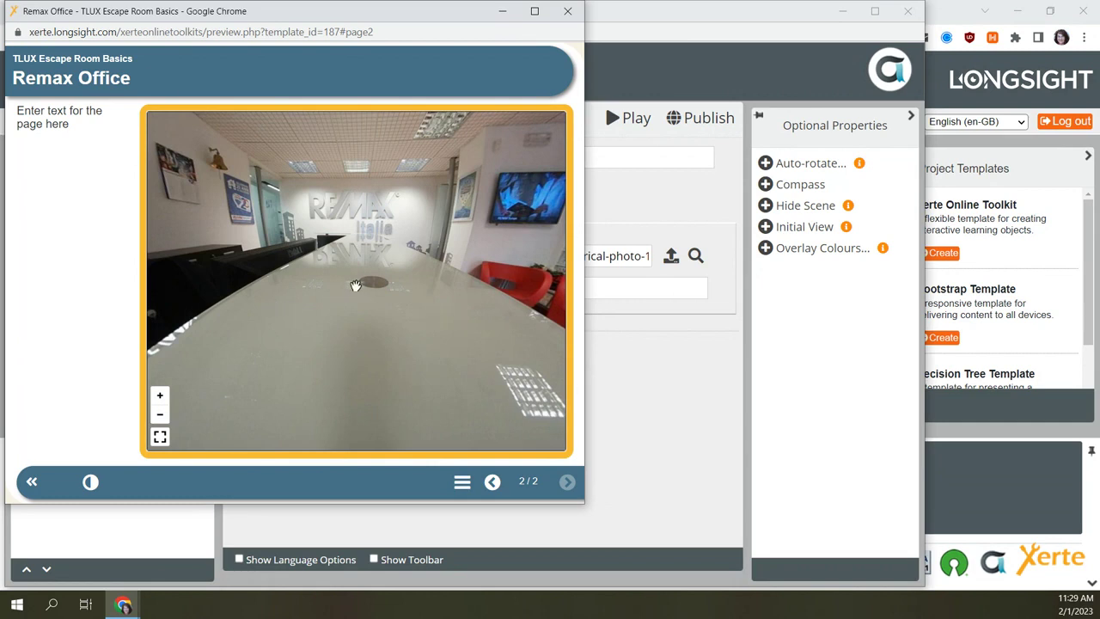
{"action": "left_click_drag", "start_coordinate": [287, 314], "coordinate": [495, 261]}
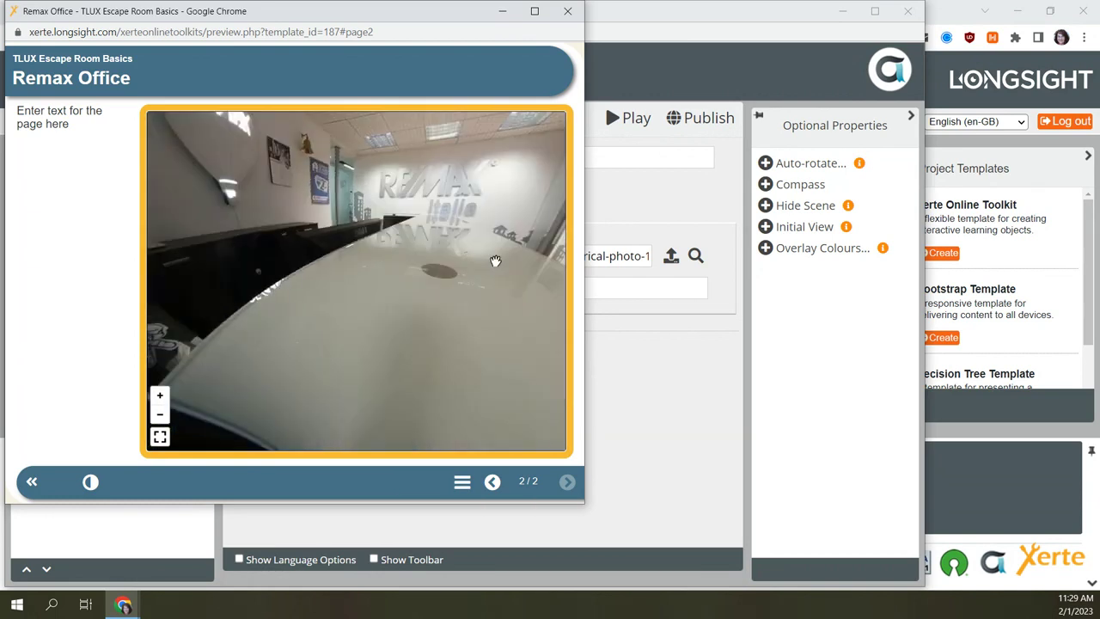
{"action": "left_click_drag", "start_coordinate": [494, 261], "coordinate": [317, 264]}
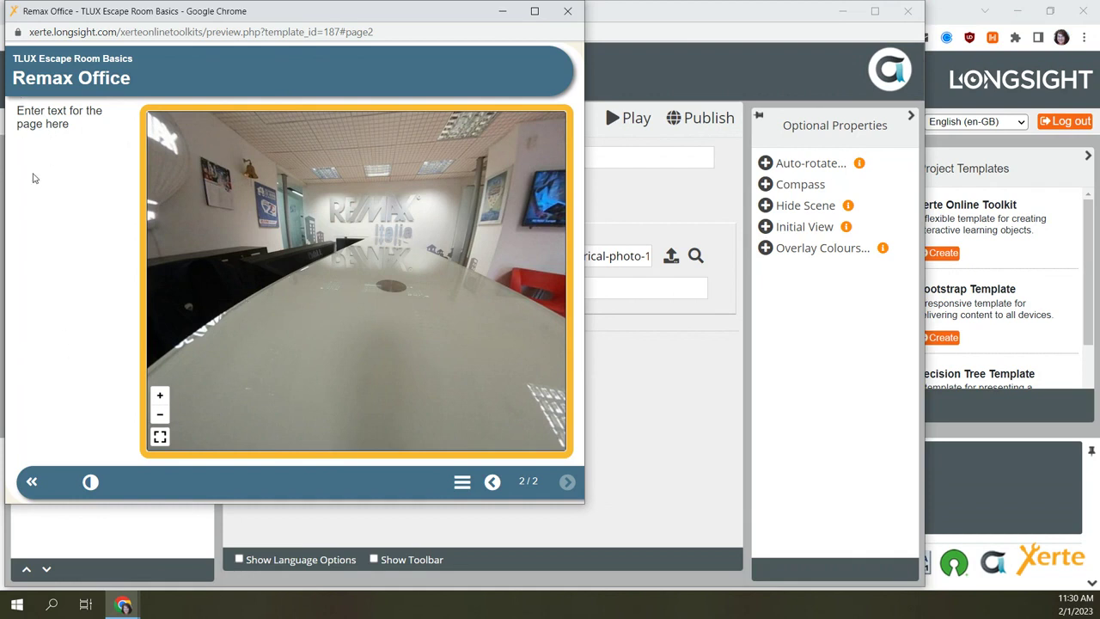
{"action": "left_click", "coordinate": [567, 11]}
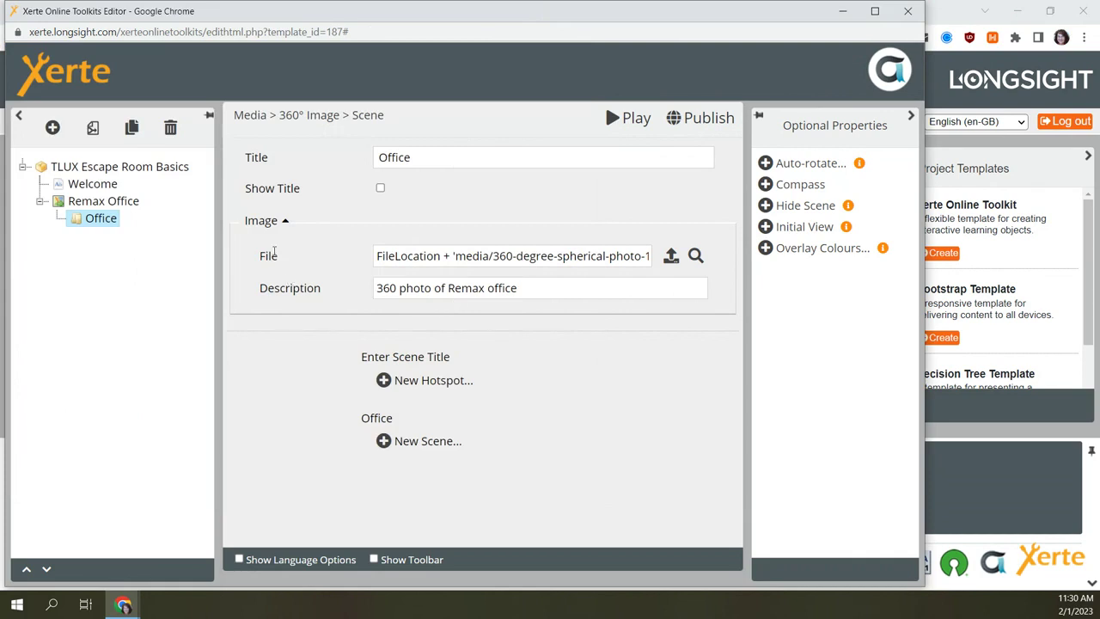
- Append 'Where could they be?' after the arrival sentence in the Remax Office page text
{"action": "left_click", "coordinate": [125, 203]}
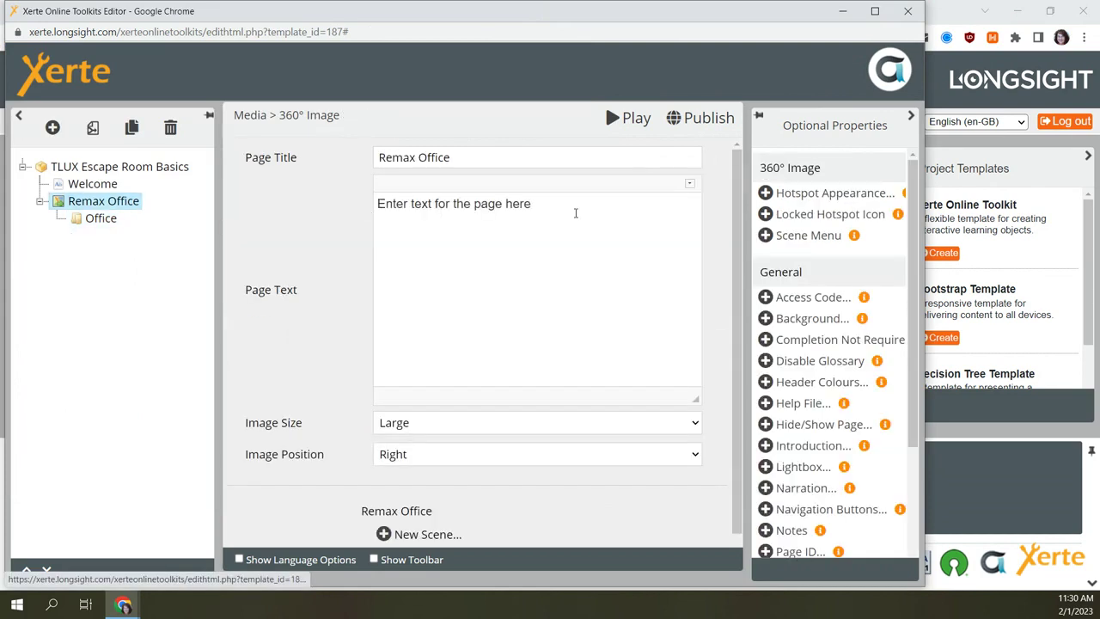
{"action": "left_click_drag", "start_coordinate": [589, 201], "coordinate": [325, 213]}
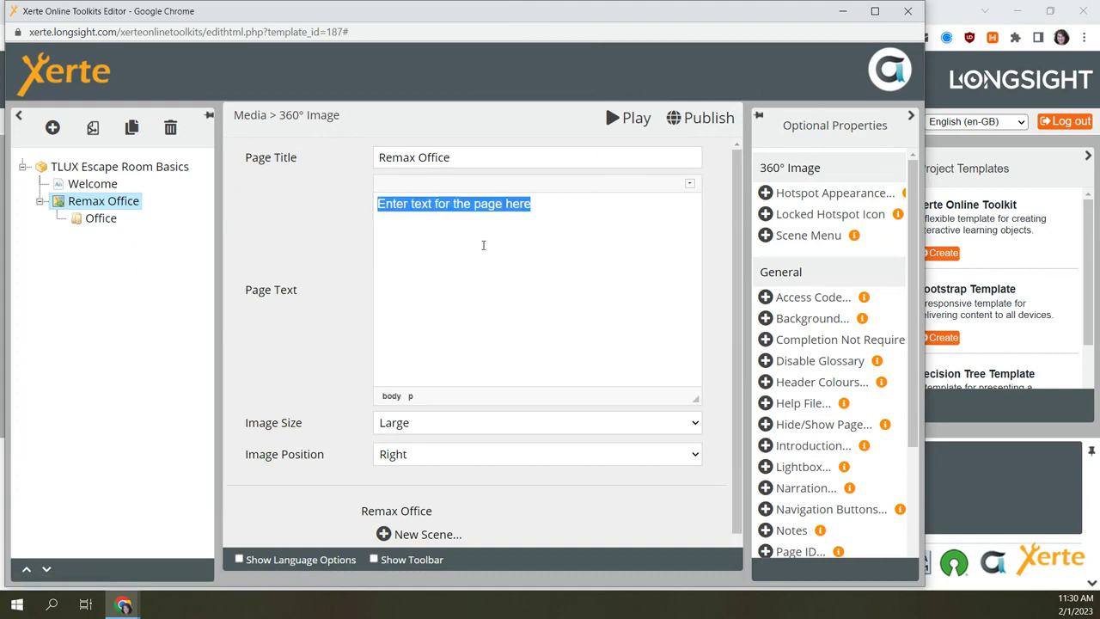
{"action": "type", "text": "ou a"}
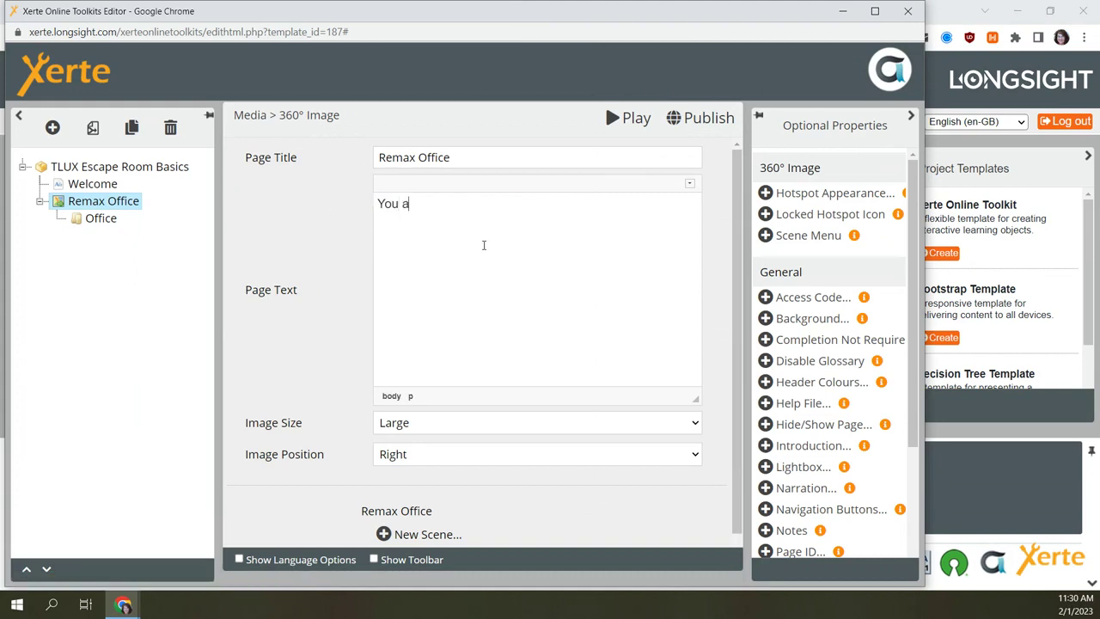
{"action": "type", "text": "rrive for work, but there is no one there!"}
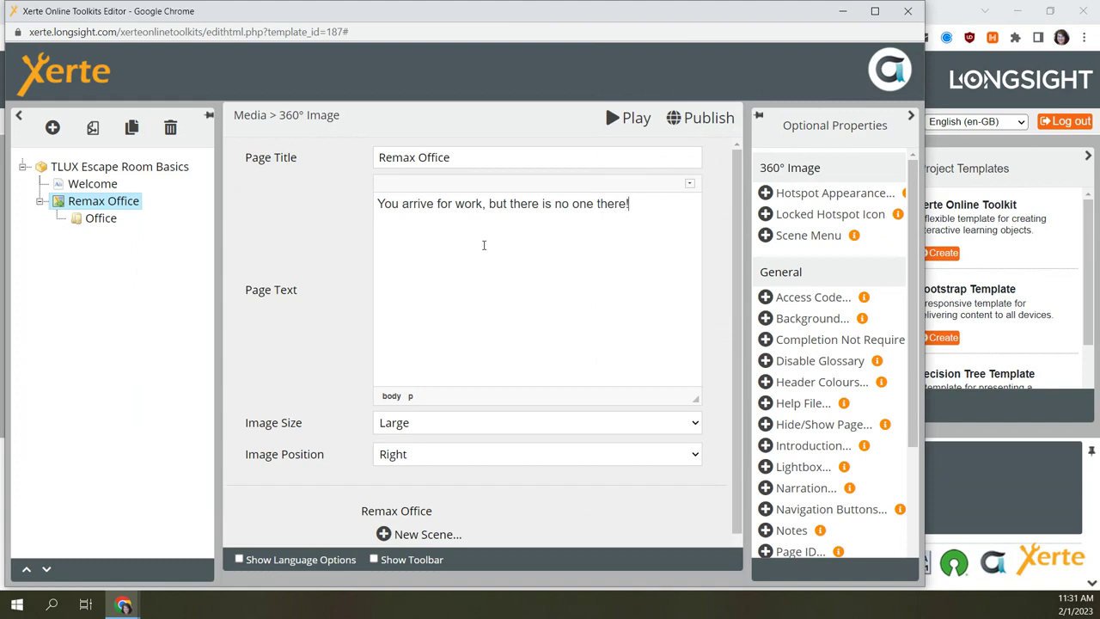
{"action": "type", "text": " Where could they be?"}
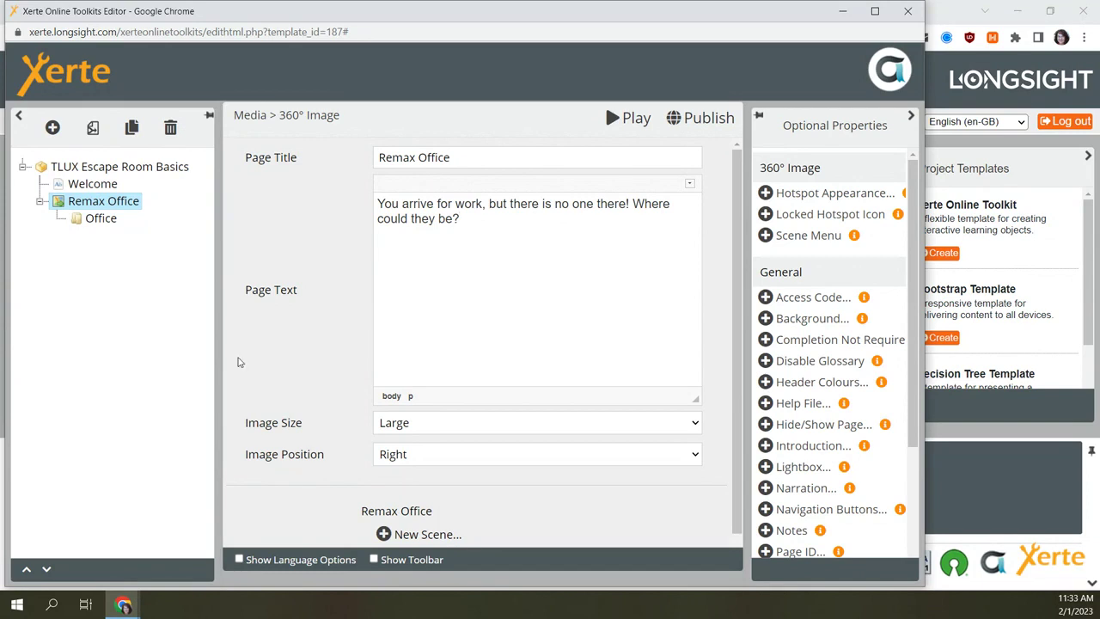
{"action": "scroll", "coordinate": [240, 362], "scroll_direction": "down", "scroll_amount": 1}
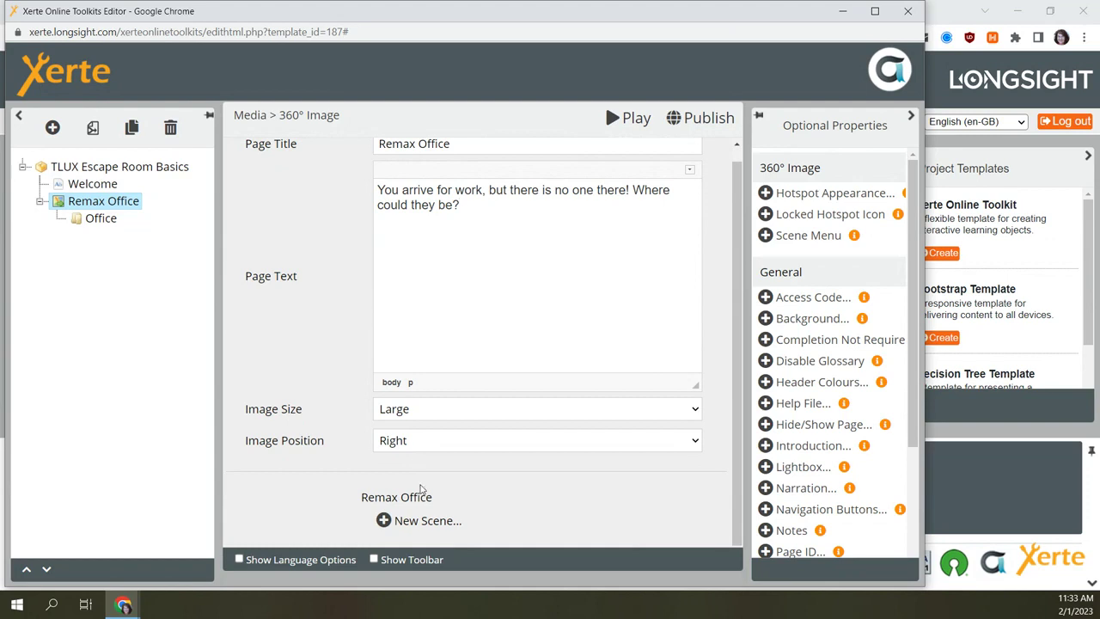
- Set the Remax Office image size to Full and launch a project preview
{"action": "left_click", "coordinate": [448, 413]}
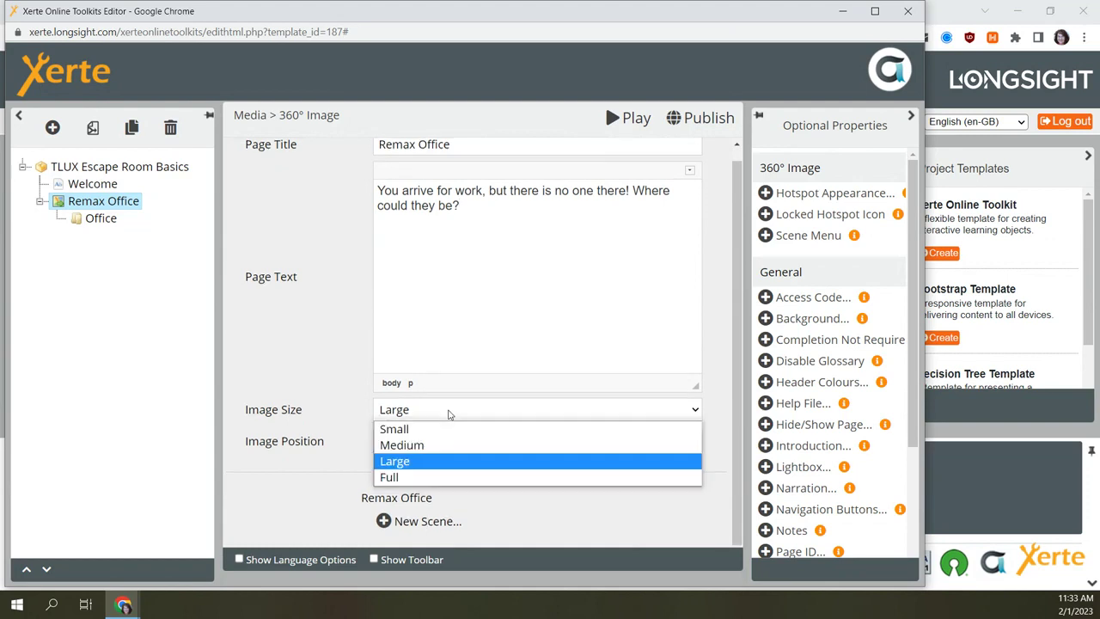
{"action": "left_click", "coordinate": [428, 475]}
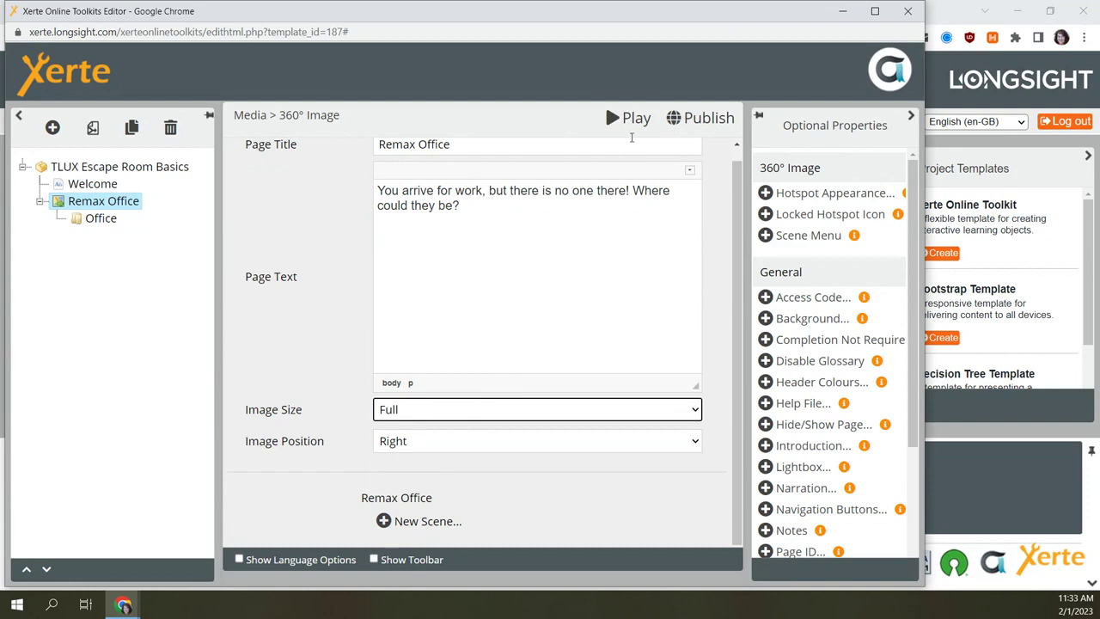
{"action": "left_click", "coordinate": [634, 122]}
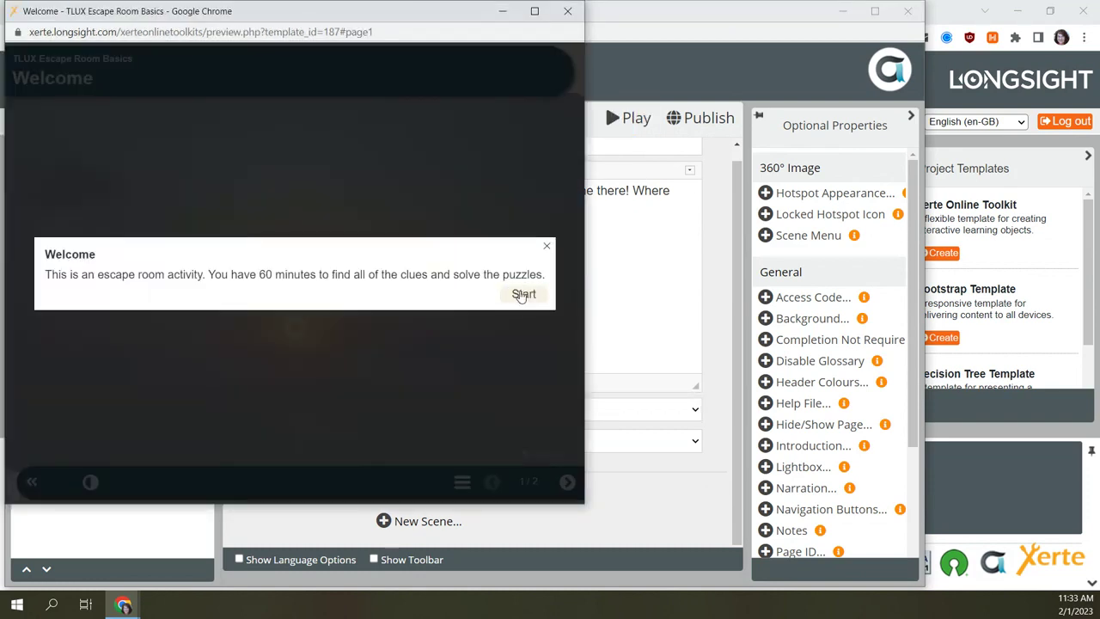
- Open the Remax Office page in the preview, look around the full-size panorama maximized, then close it
{"action": "left_click", "coordinate": [521, 295]}
{"action": "left_click", "coordinate": [569, 482]}
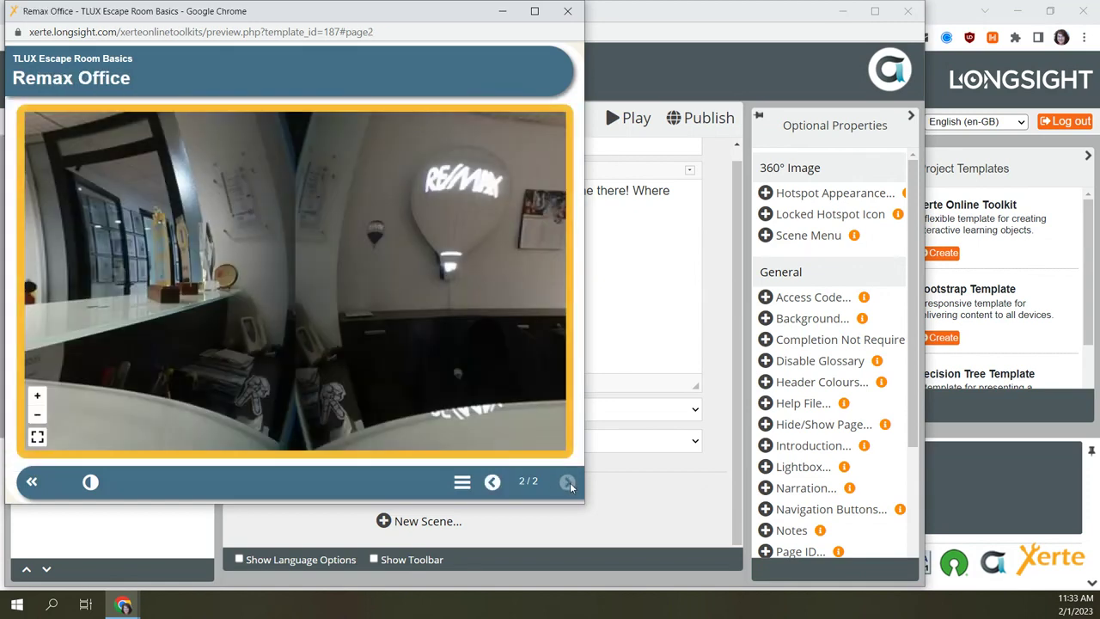
{"action": "left_click_drag", "start_coordinate": [408, 250], "coordinate": [4, 185]}
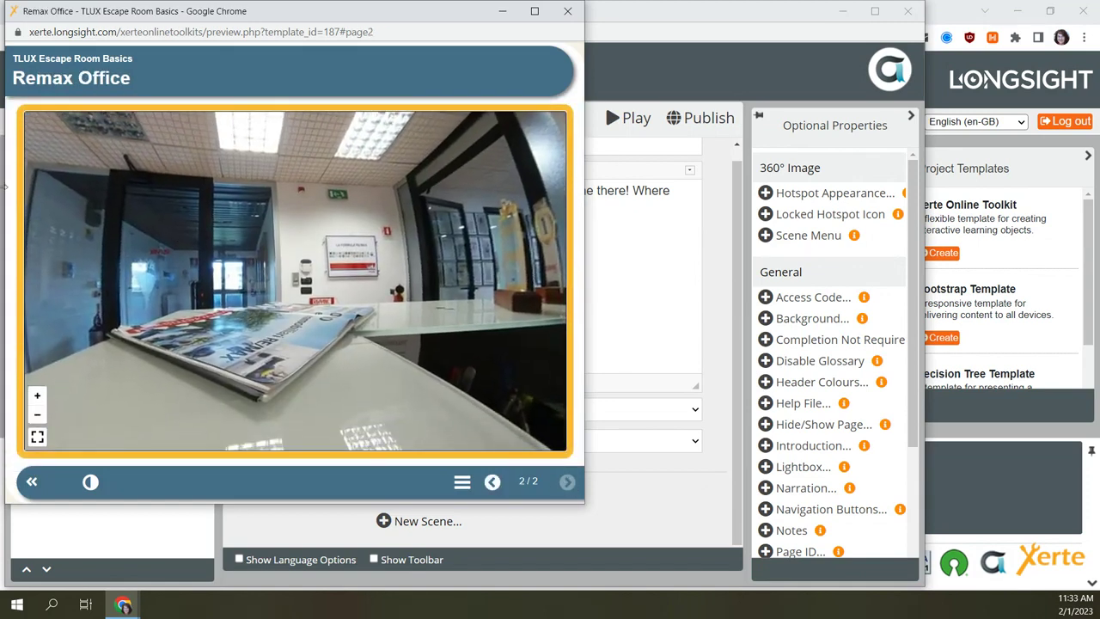
{"action": "left_click_drag", "start_coordinate": [393, 368], "coordinate": [555, 344]}
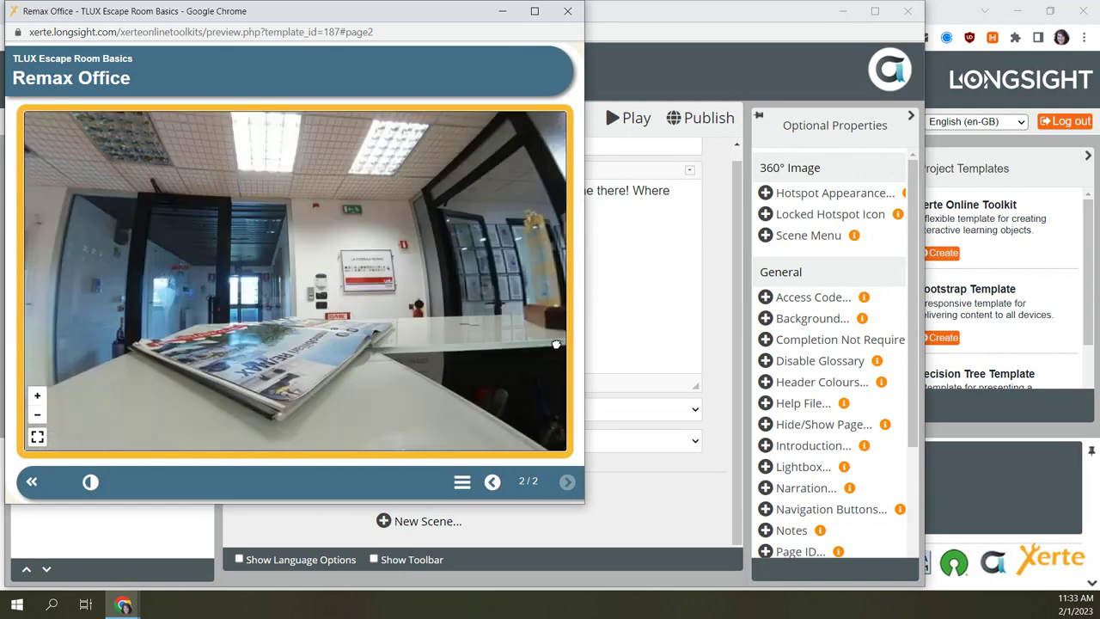
{"action": "left_click_drag", "start_coordinate": [212, 286], "coordinate": [378, 301]}
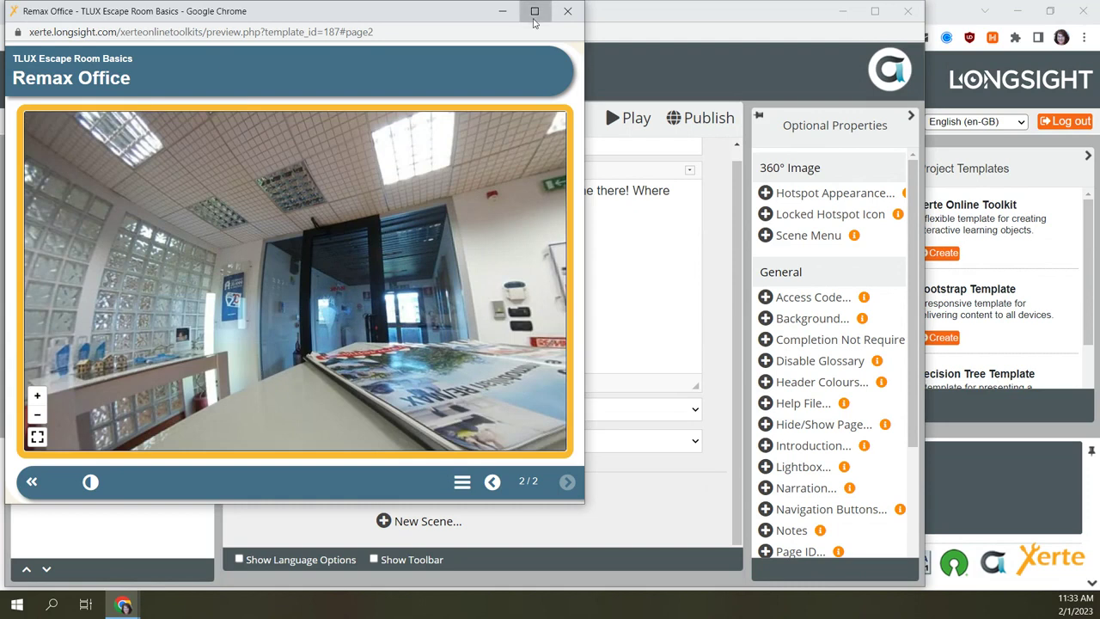
{"action": "left_click", "coordinate": [534, 11]}
{"action": "left_click_drag", "start_coordinate": [370, 359], "coordinate": [129, 330]}
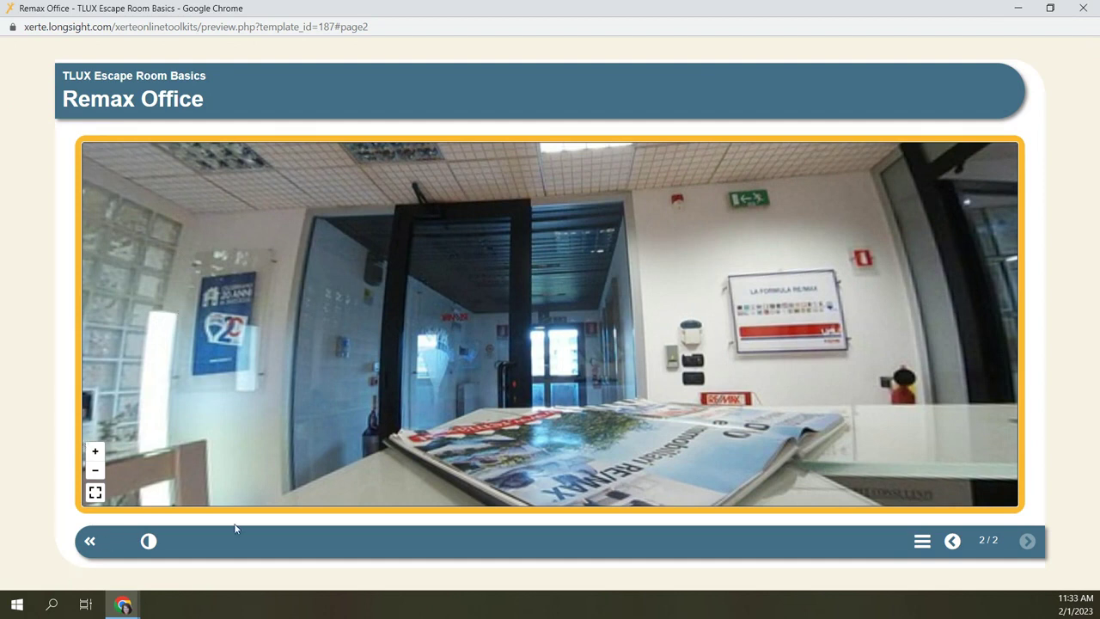
{"action": "left_click", "coordinate": [1083, 8]}
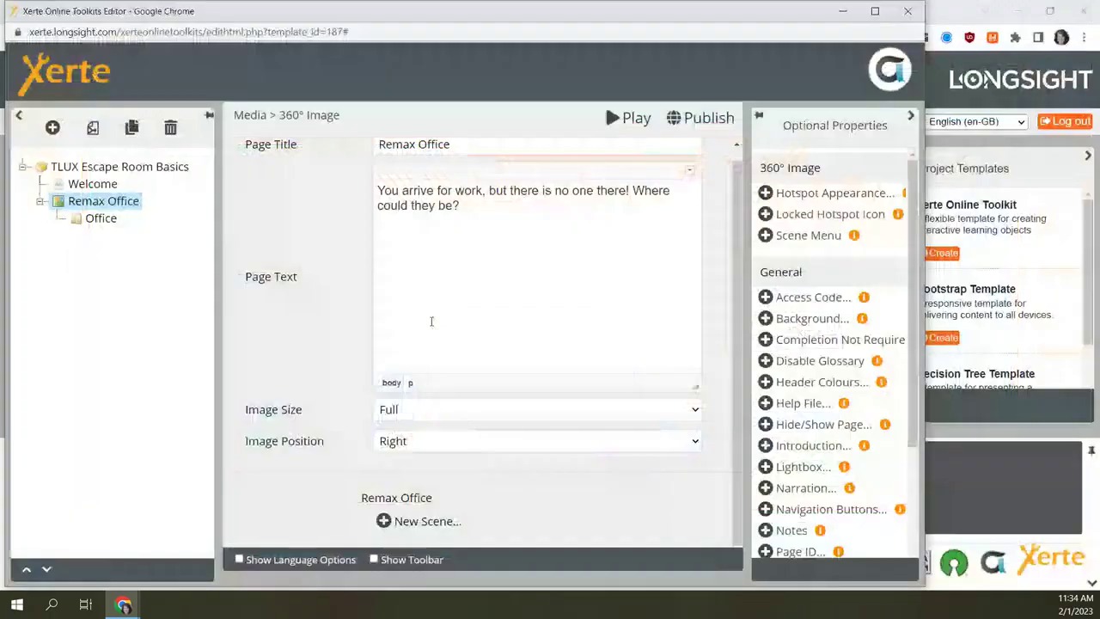
- Look through the page-type insert list from the Welcome page without adding anything
{"action": "left_click", "coordinate": [86, 184]}
{"action": "left_click", "coordinate": [52, 127]}
{"action": "mouse_move", "coordinate": [53, 159]}
{"action": "mouse_move", "coordinate": [204, 225]}
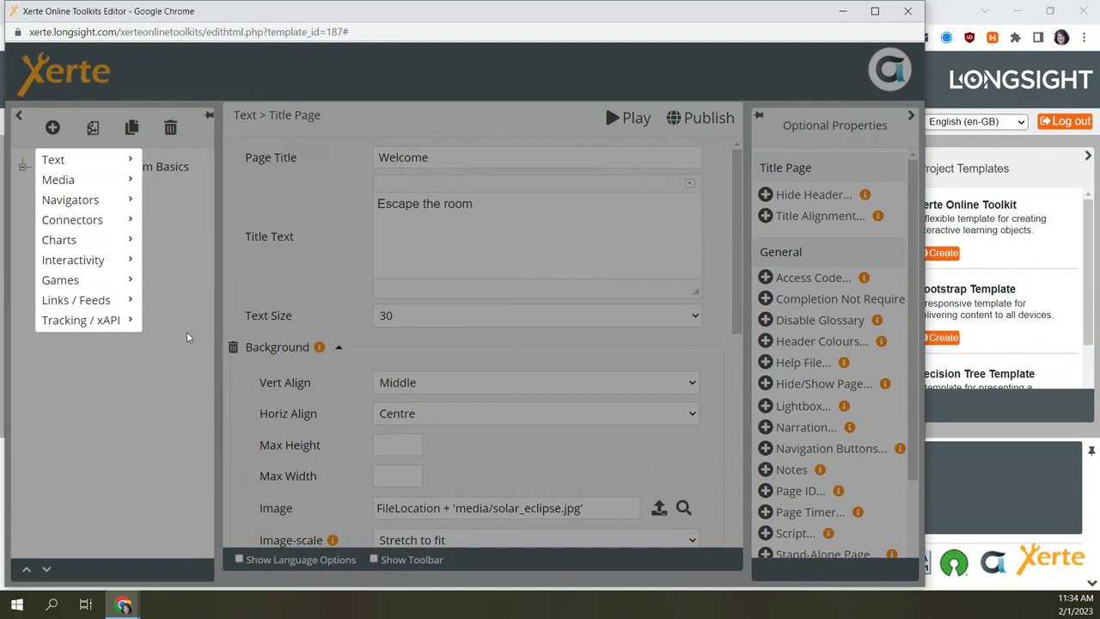
{"action": "left_click", "coordinate": [188, 336]}
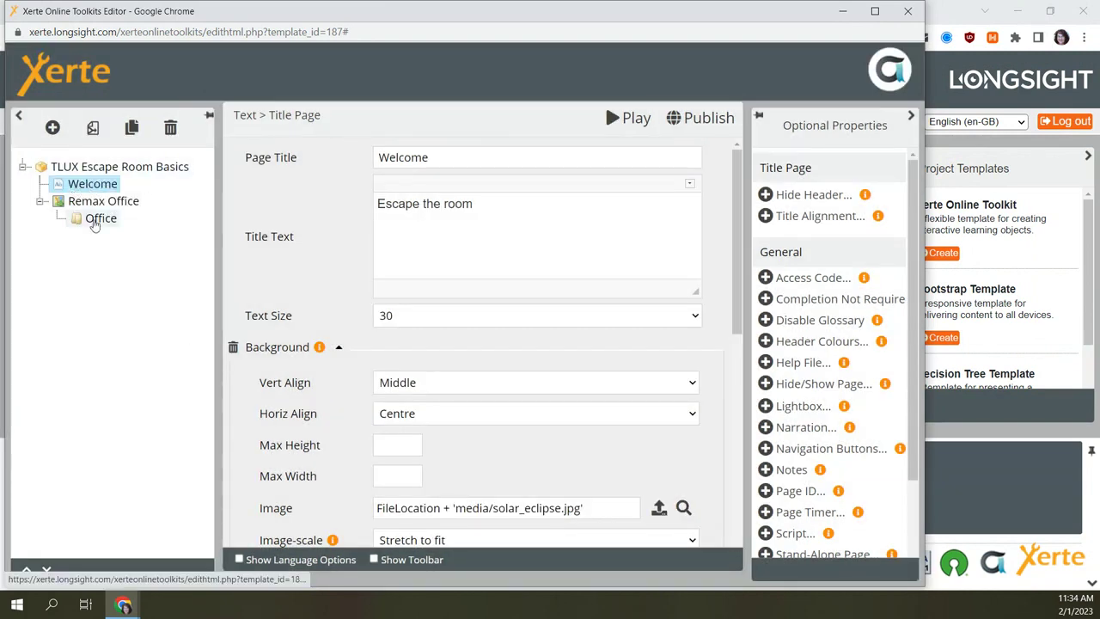
- Set the Remax Office image size back to Large and add an Initial View to the Office scene
{"action": "left_click", "coordinate": [104, 201]}
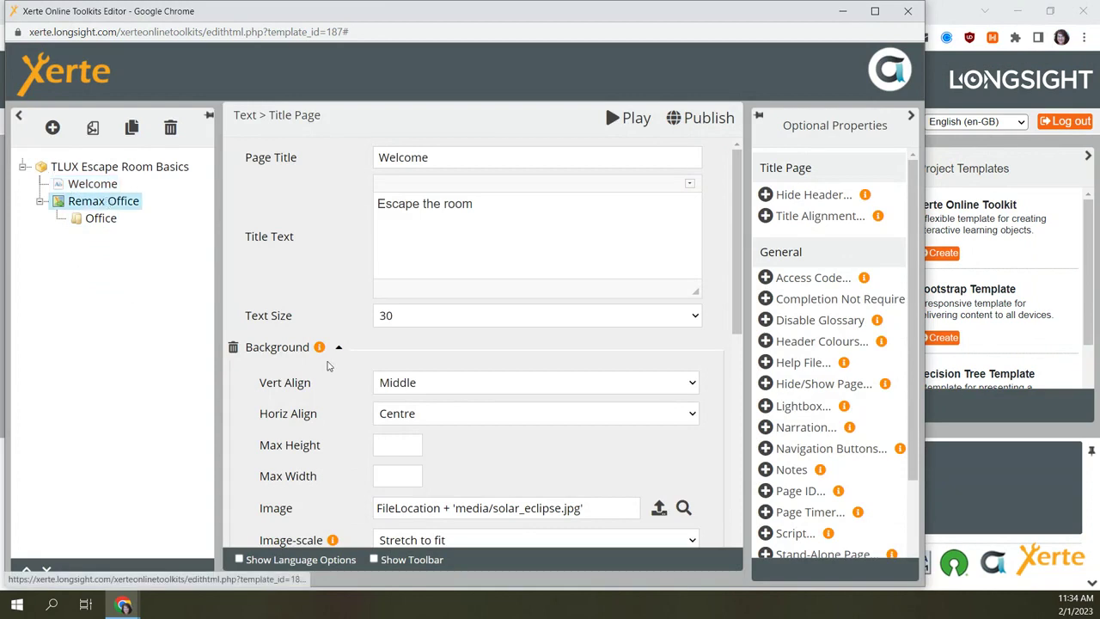
{"action": "left_click", "coordinate": [401, 424]}
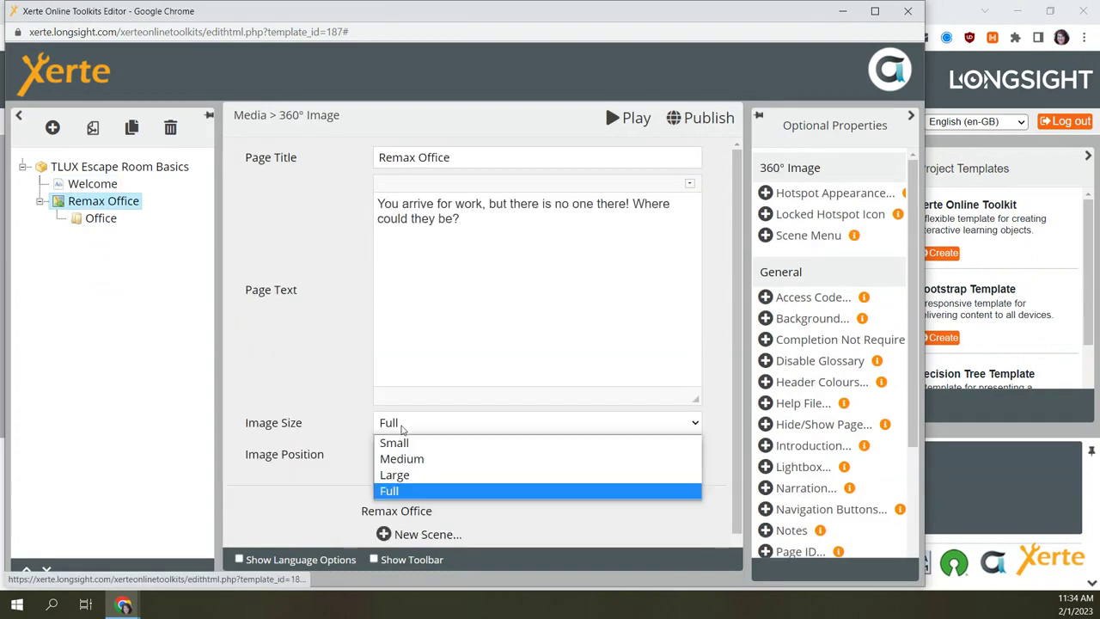
{"action": "left_click", "coordinate": [402, 476]}
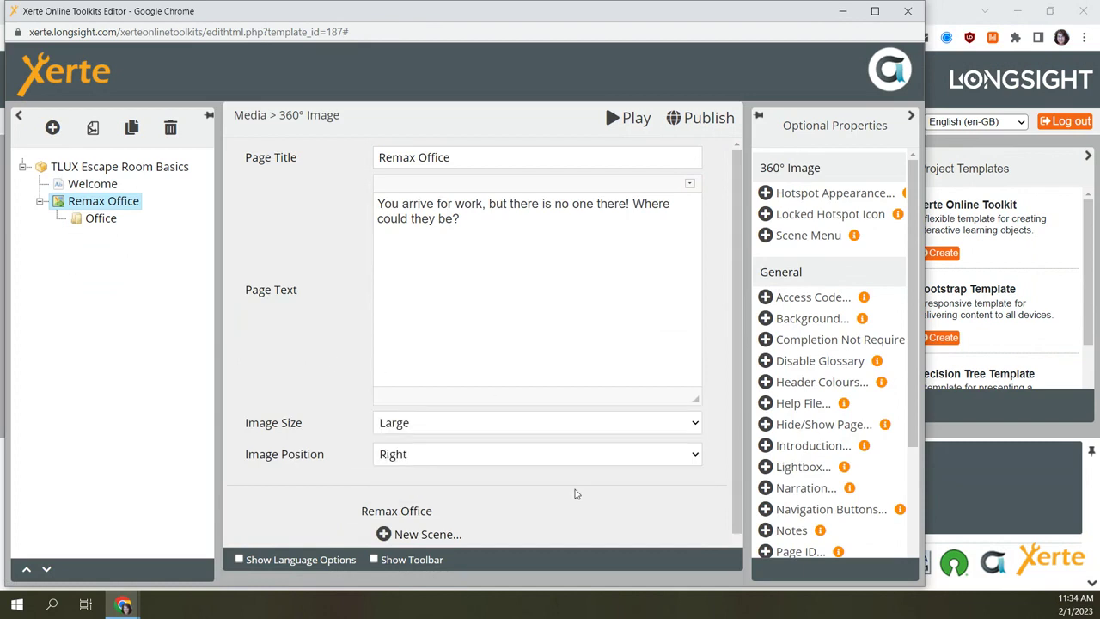
{"action": "scroll", "coordinate": [573, 492], "scroll_direction": "down", "scroll_amount": 1}
{"action": "left_click", "coordinate": [101, 219]}
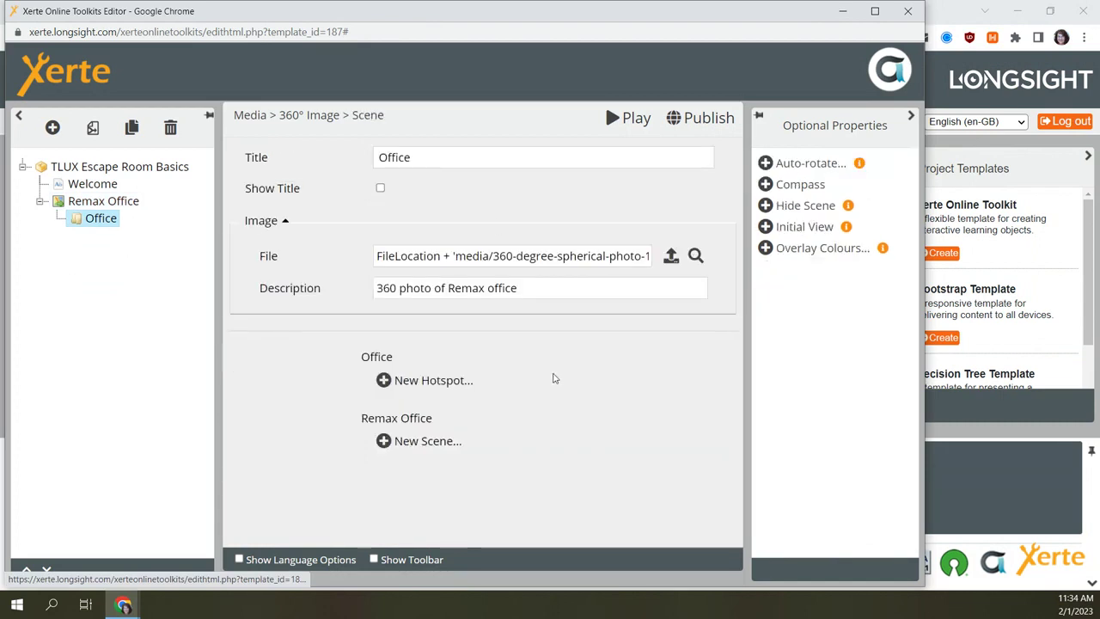
{"action": "left_click", "coordinate": [807, 227]}
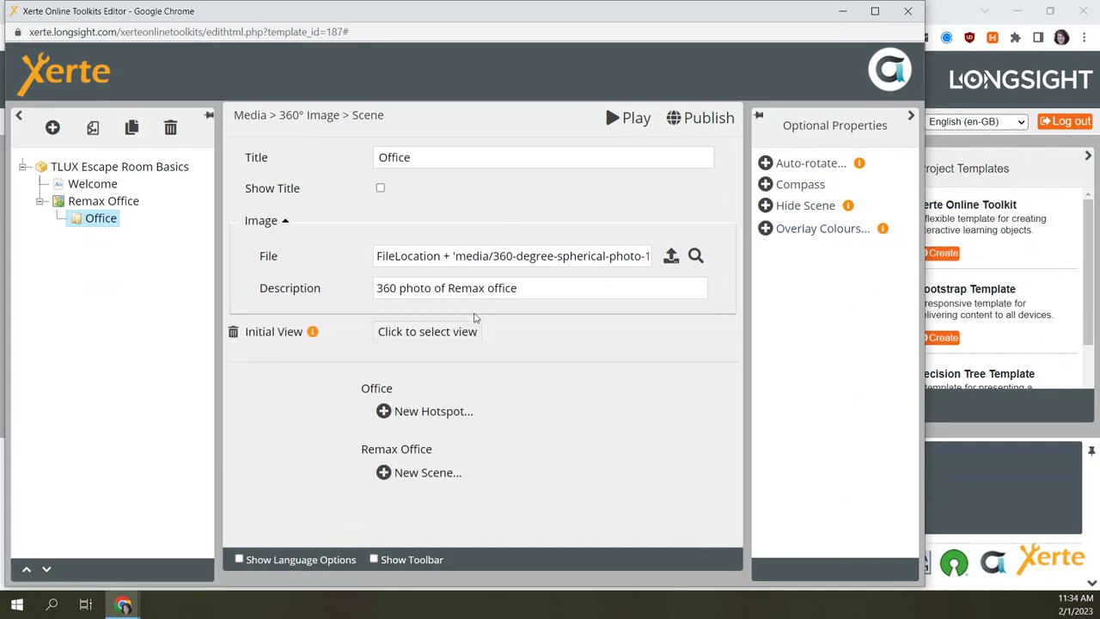
- Save the Office scene's initial view facing the RE/MAX wall with the TV, zoomed out
{"action": "left_click", "coordinate": [438, 332]}
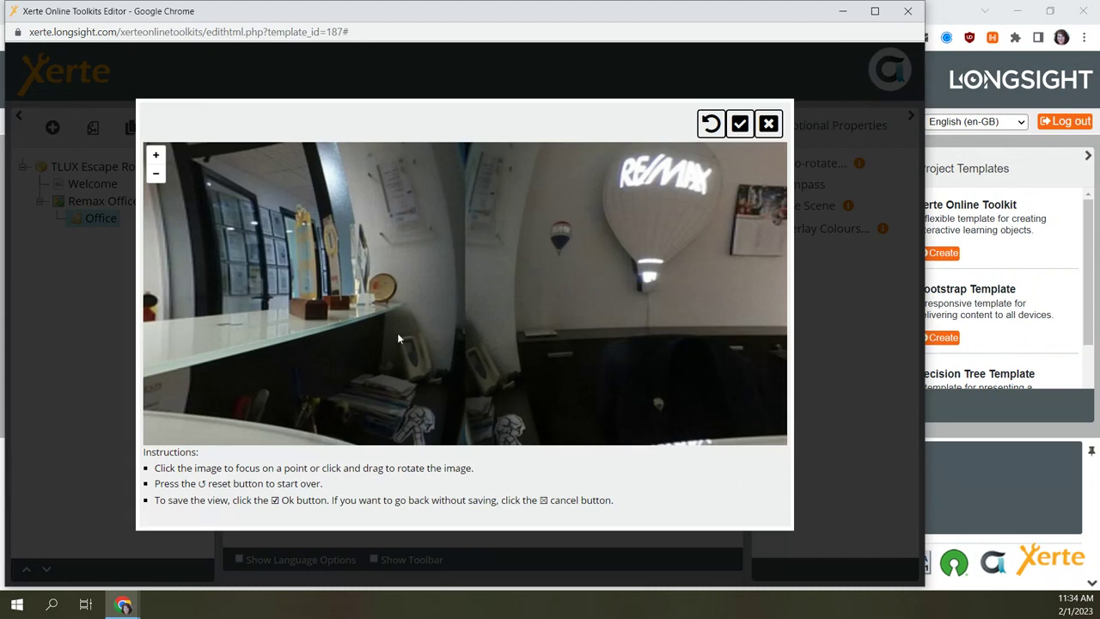
{"action": "left_click_drag", "start_coordinate": [232, 325], "coordinate": [313, 335]}
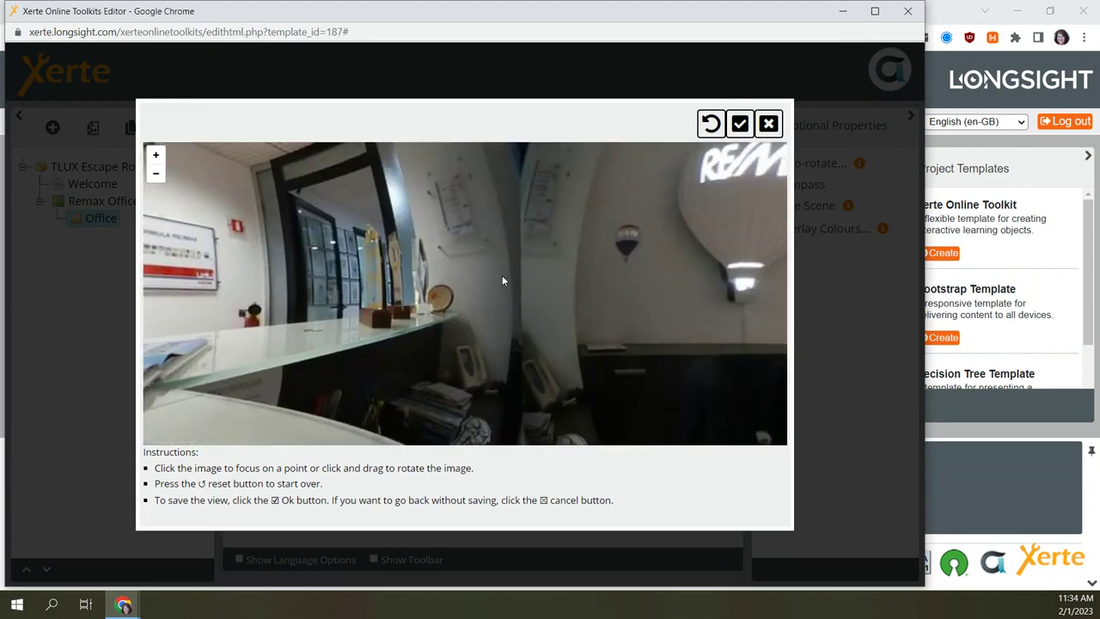
{"action": "left_click_drag", "start_coordinate": [244, 335], "coordinate": [321, 385]}
{"action": "left_click_drag", "start_coordinate": [255, 402], "coordinate": [700, 370]}
{"action": "left_click_drag", "start_coordinate": [412, 378], "coordinate": [651, 380]}
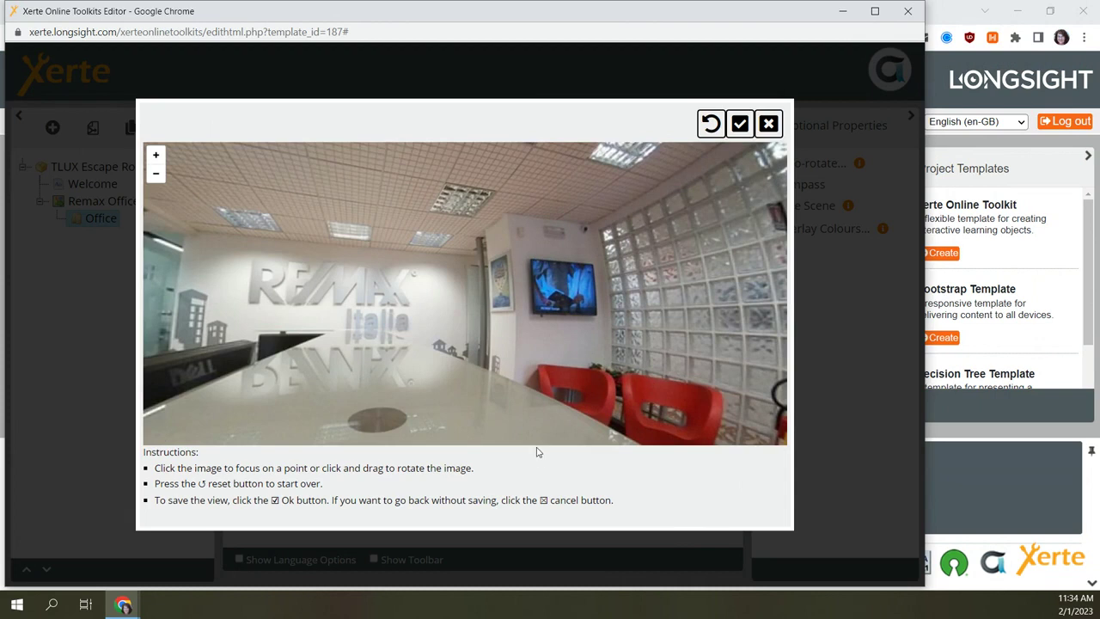
{"action": "left_click", "coordinate": [155, 155]}
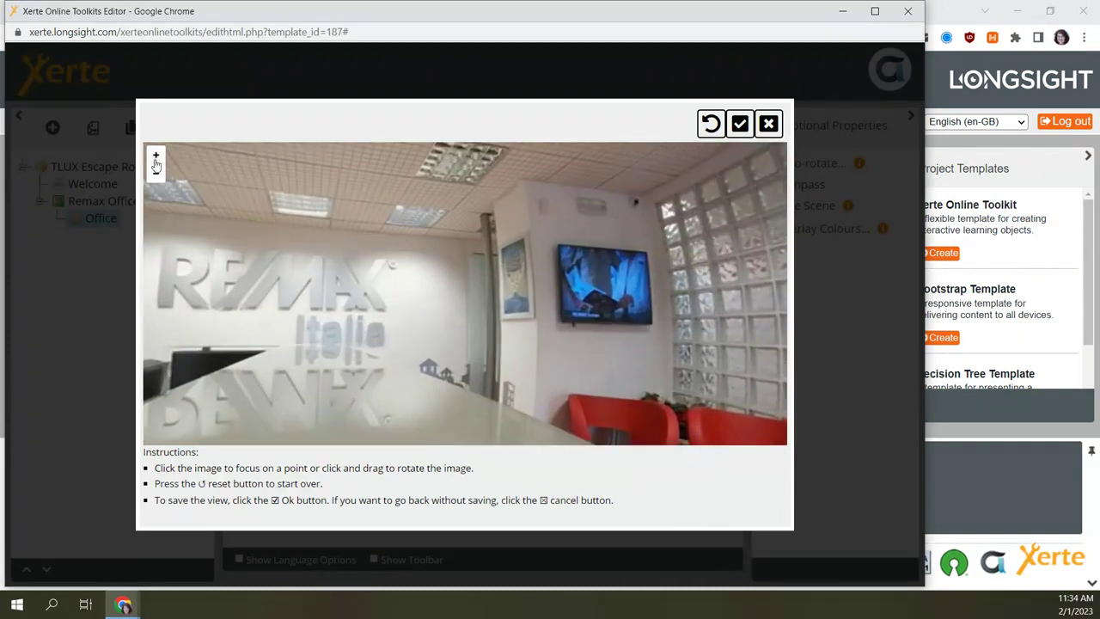
{"action": "left_click", "coordinate": [155, 176]}
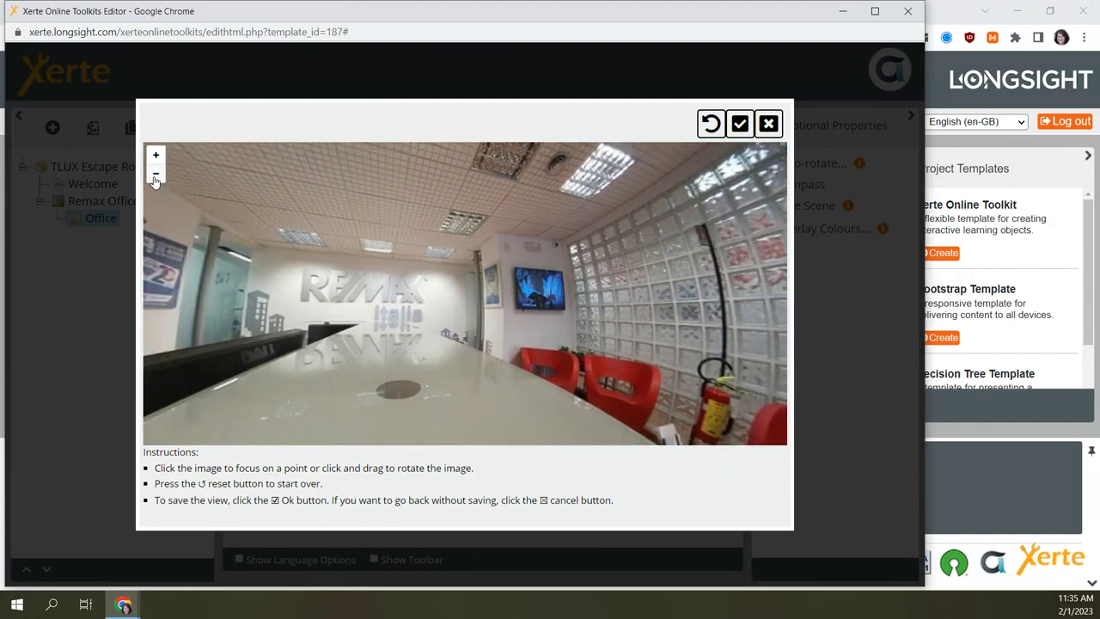
{"action": "left_click", "coordinate": [155, 175]}
{"action": "left_click_drag", "start_coordinate": [266, 283], "coordinate": [377, 303]}
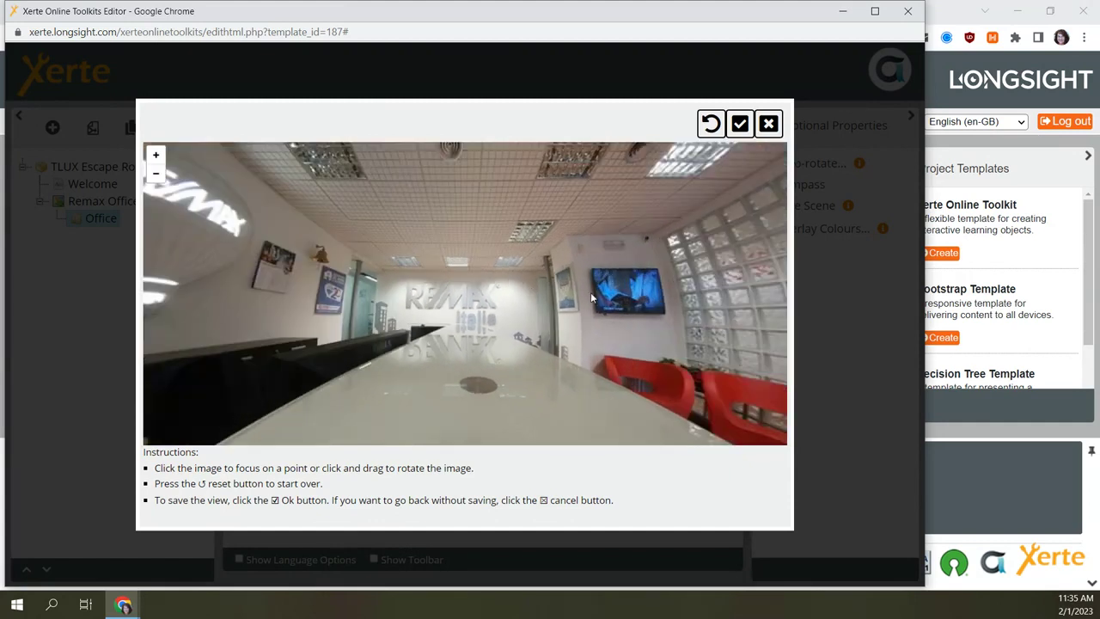
{"action": "left_click", "coordinate": [740, 126]}
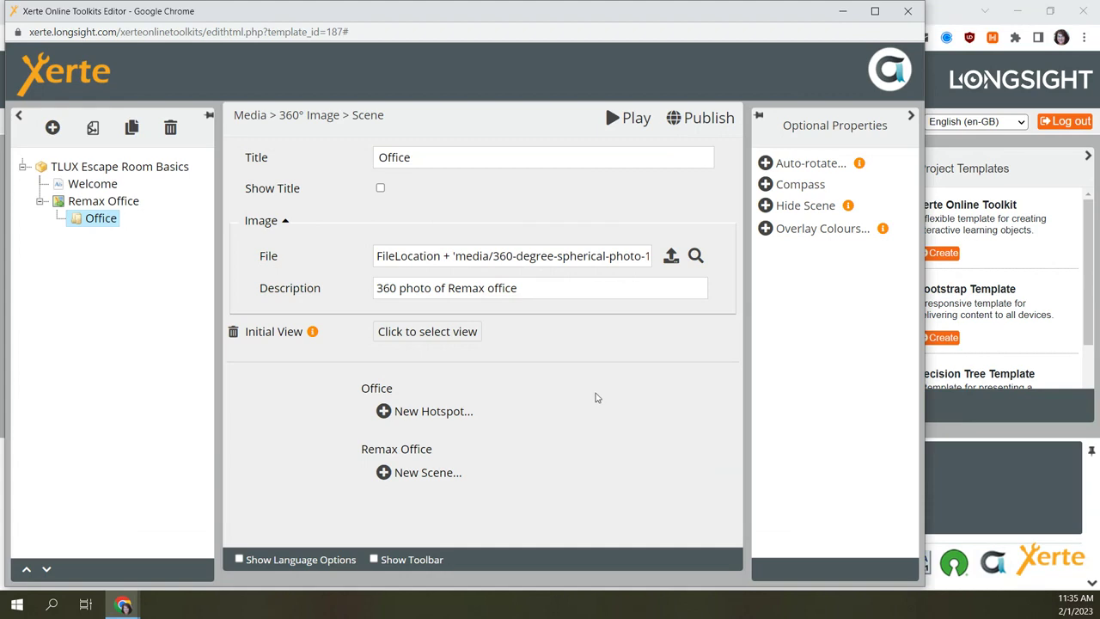
{"action": "left_click", "coordinate": [619, 128]}
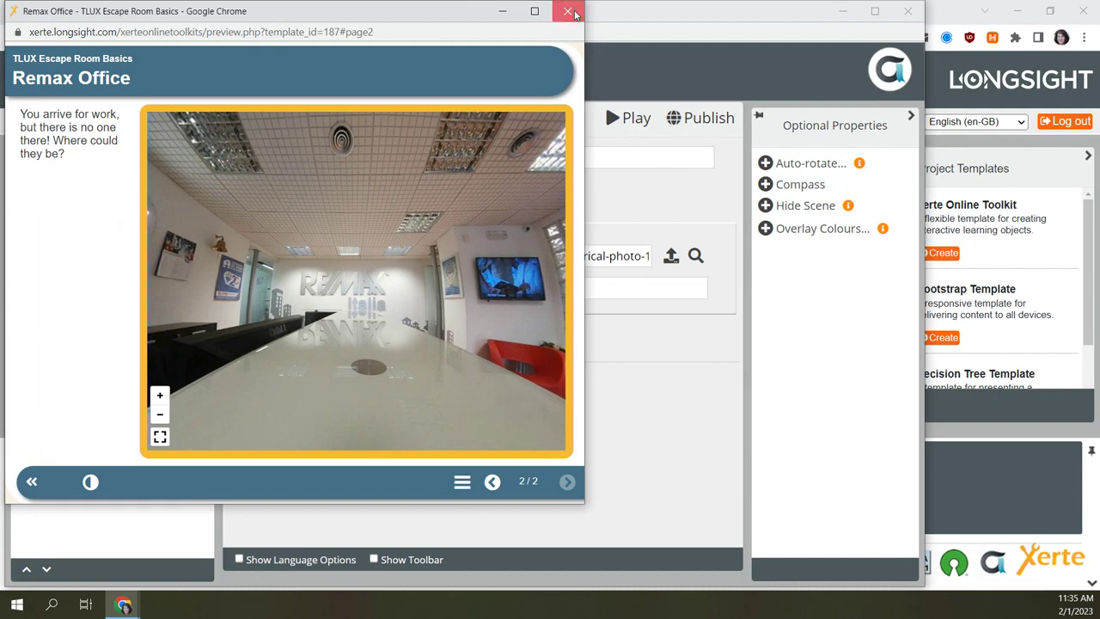
{"action": "left_click", "coordinate": [567, 12]}
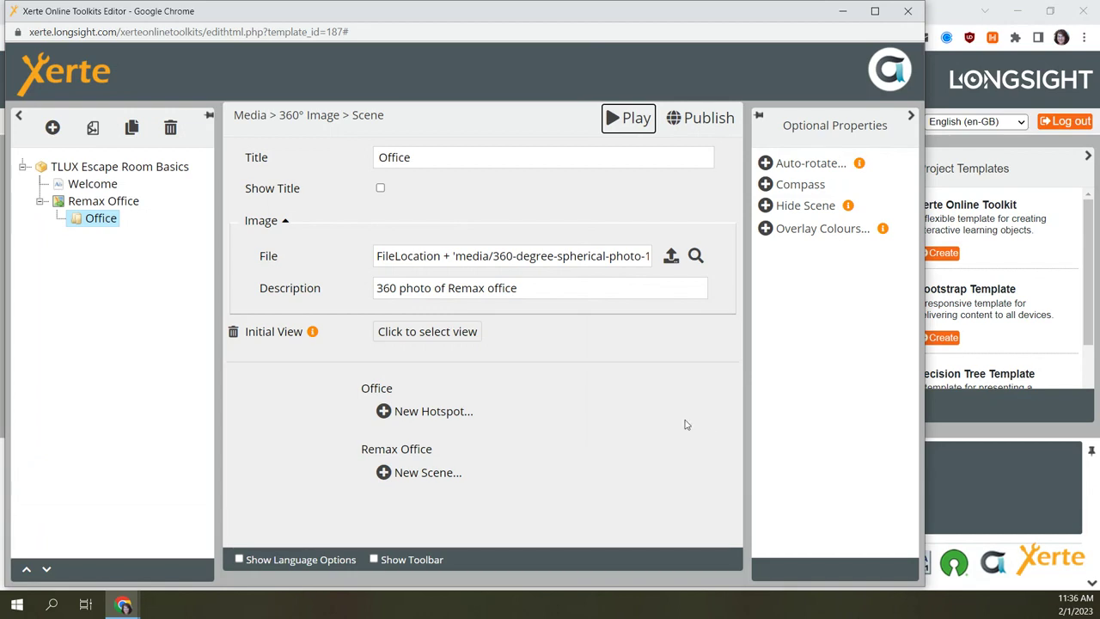
- Add a hotspot to the Office scene and title it 'Message Board'
{"action": "left_click", "coordinate": [420, 412]}
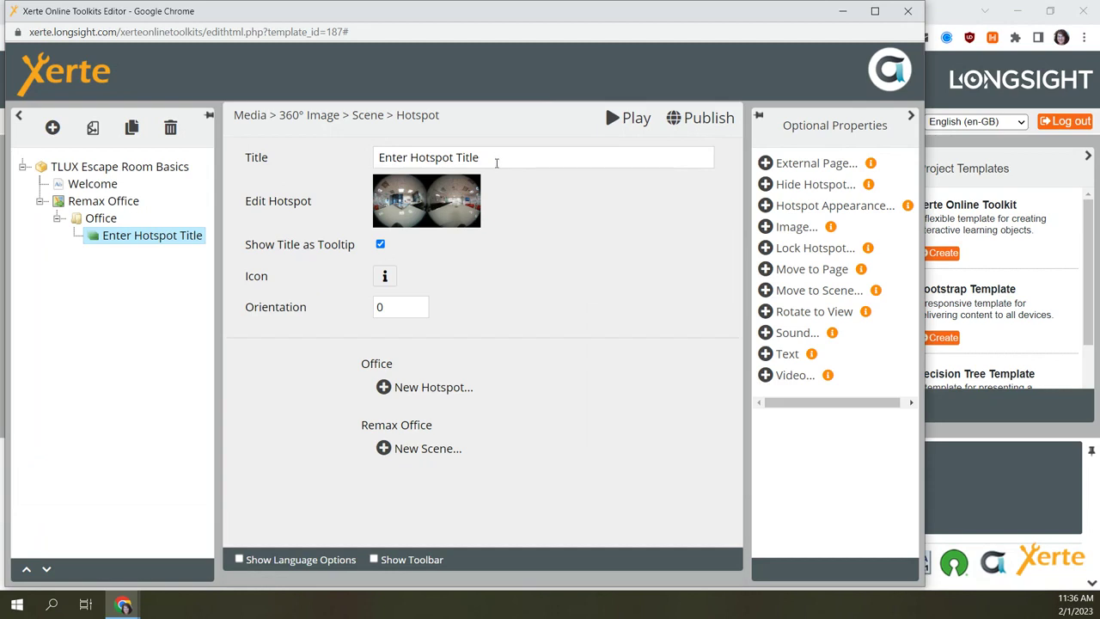
{"action": "left_click_drag", "start_coordinate": [496, 158], "coordinate": [376, 159]}
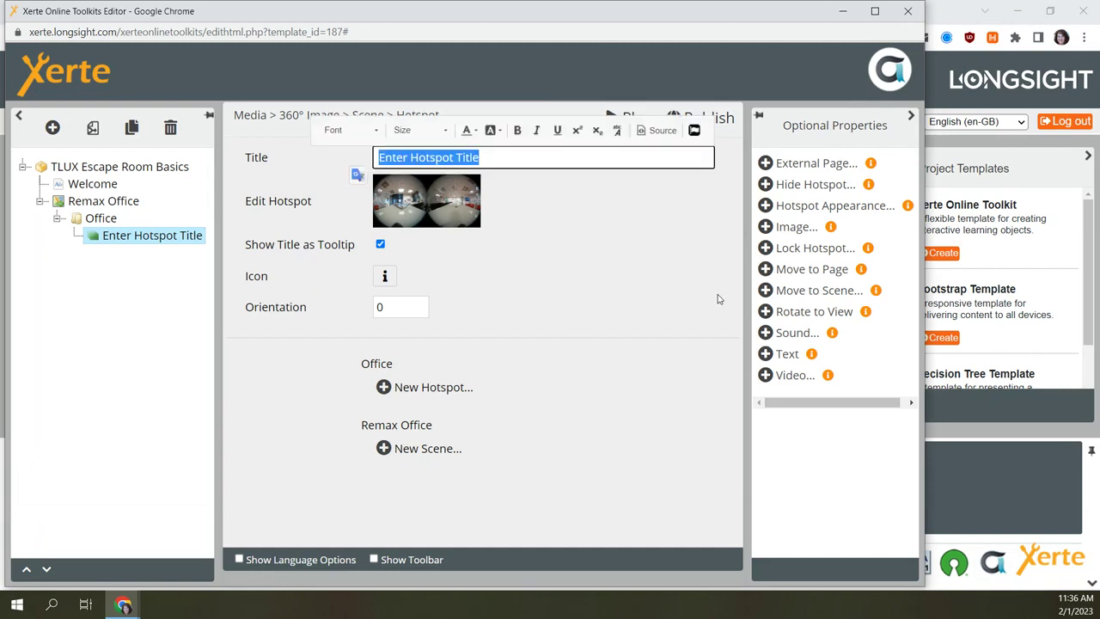
{"action": "type", "text": "Messa"}
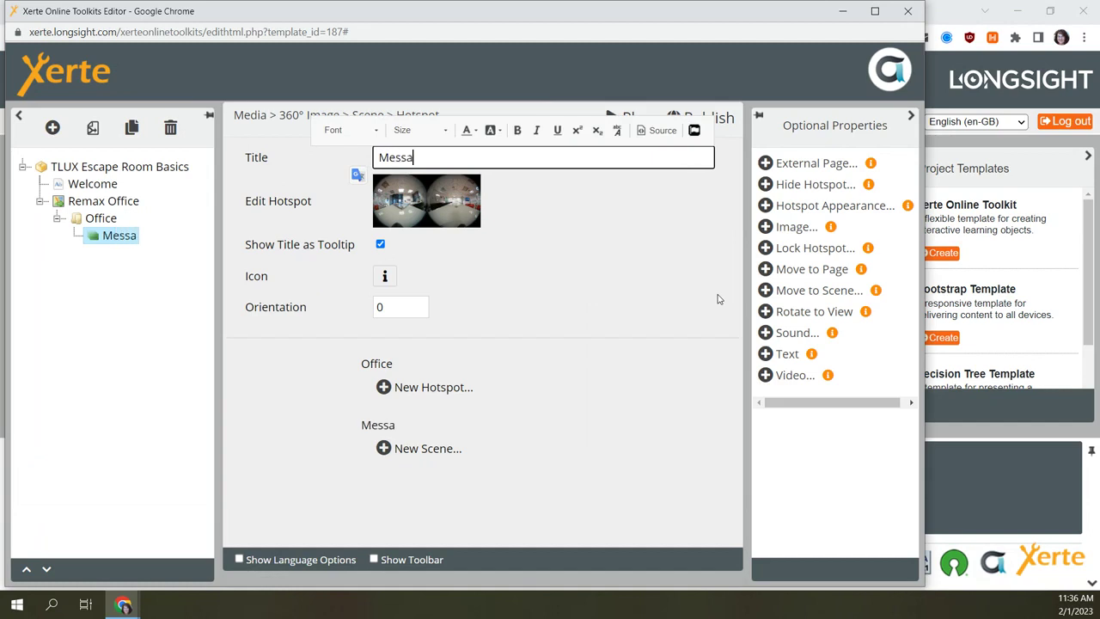
{"action": "type", "text": "ge Board"}
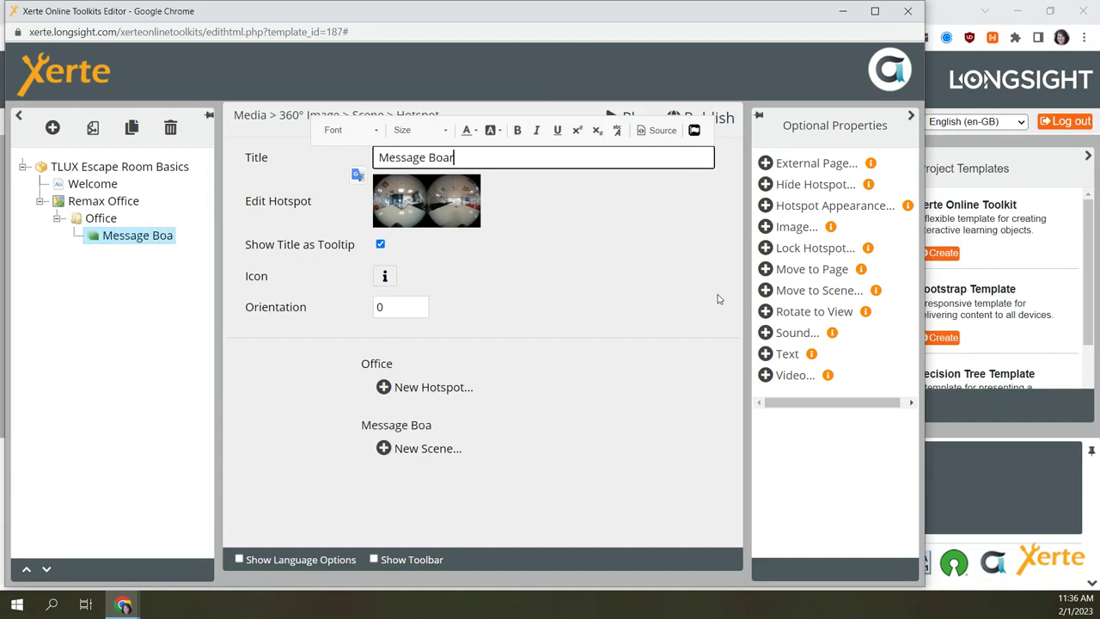
{"action": "left_click", "coordinate": [543, 284]}
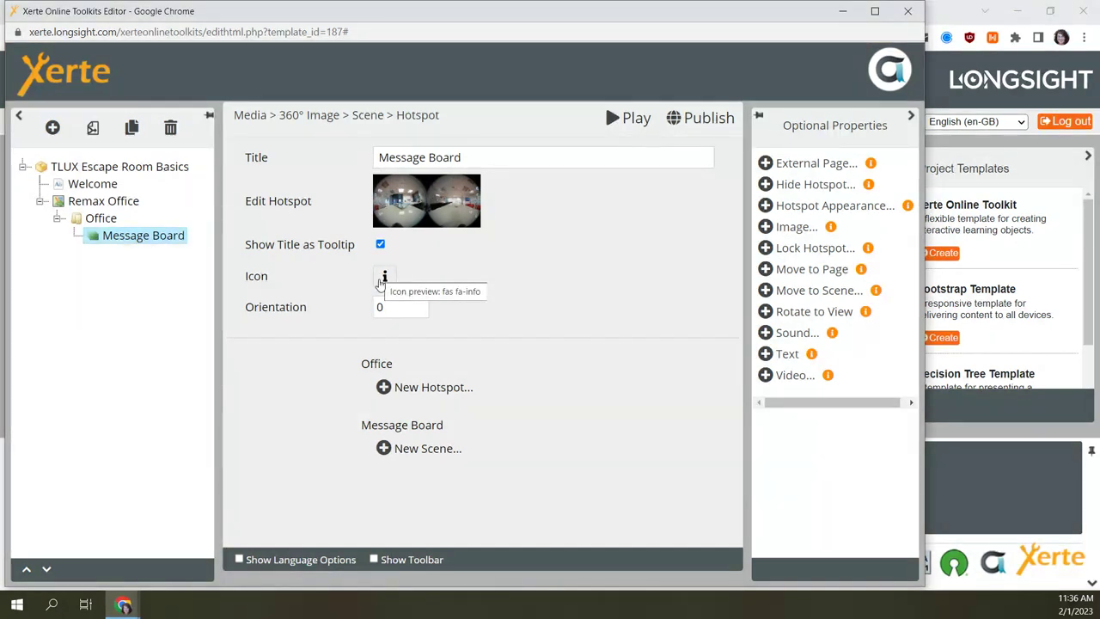
{"action": "left_click", "coordinate": [383, 279]}
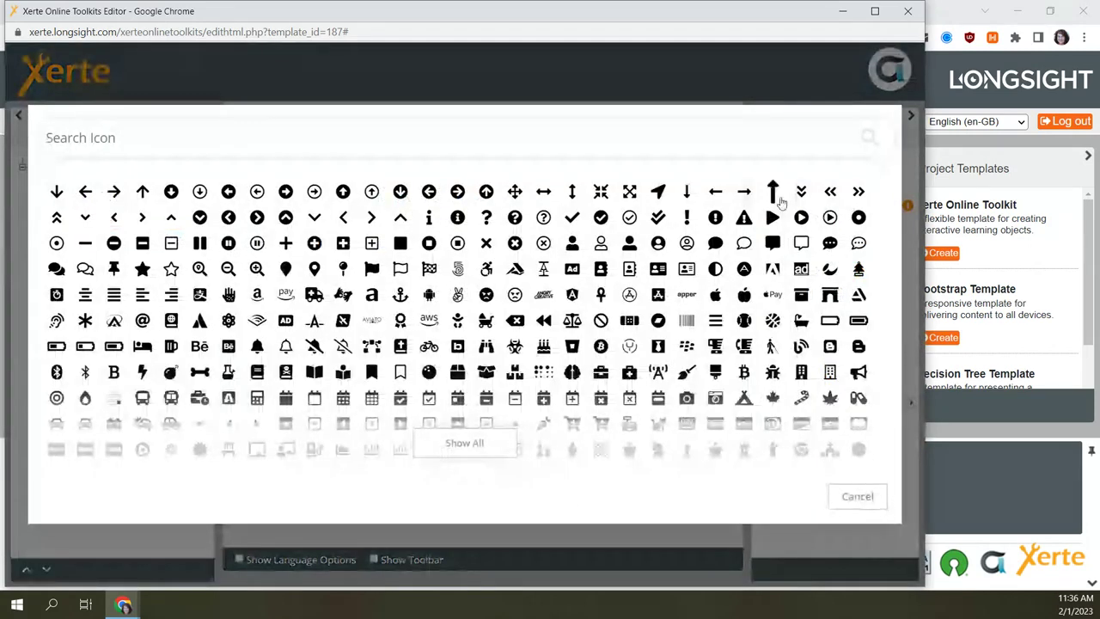
{"action": "left_click", "coordinate": [862, 499]}
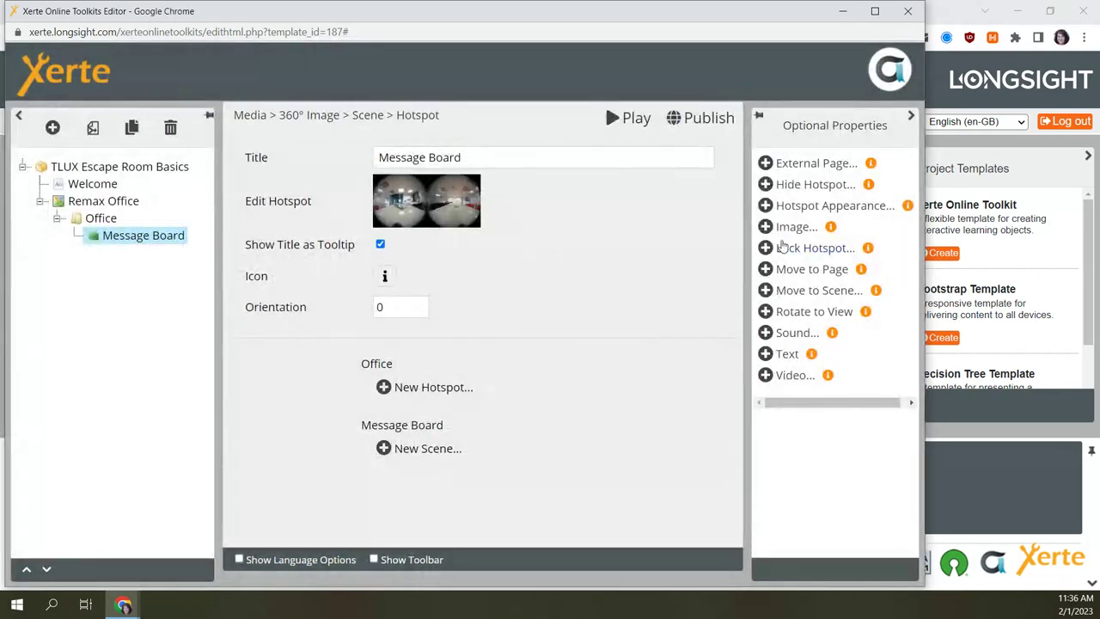
- Place the Message Board hotspot on the red-striped wall sign in the panorama
{"action": "mouse_move", "coordinate": [796, 252]}
{"action": "left_click", "coordinate": [416, 199]}
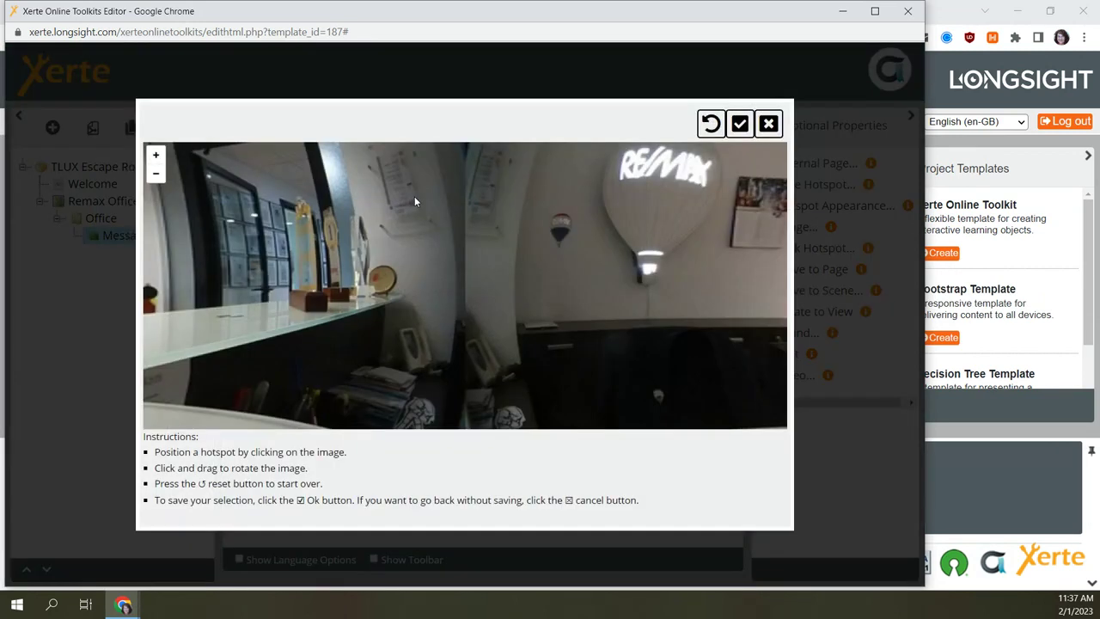
{"action": "left_click_drag", "start_coordinate": [250, 266], "coordinate": [609, 305]}
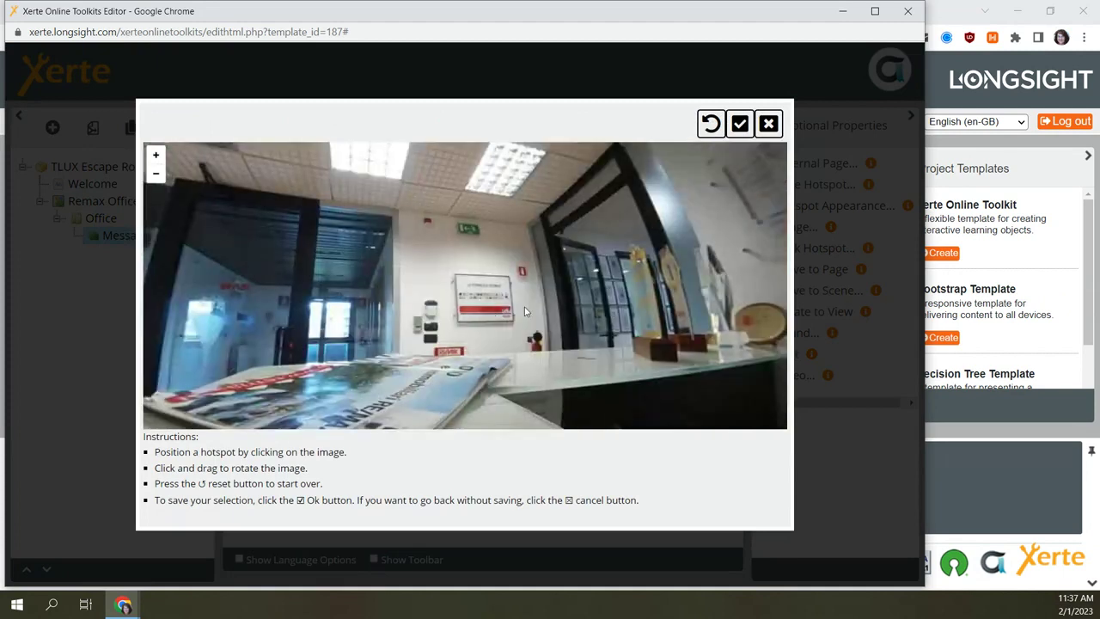
{"action": "left_click", "coordinate": [488, 293]}
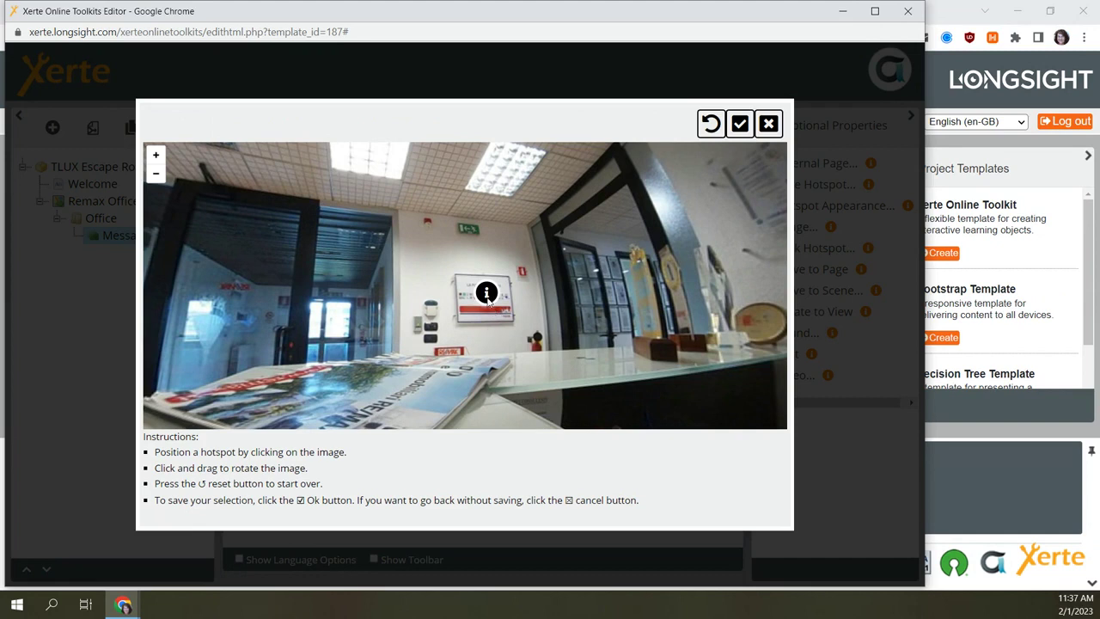
{"action": "left_click", "coordinate": [740, 126]}
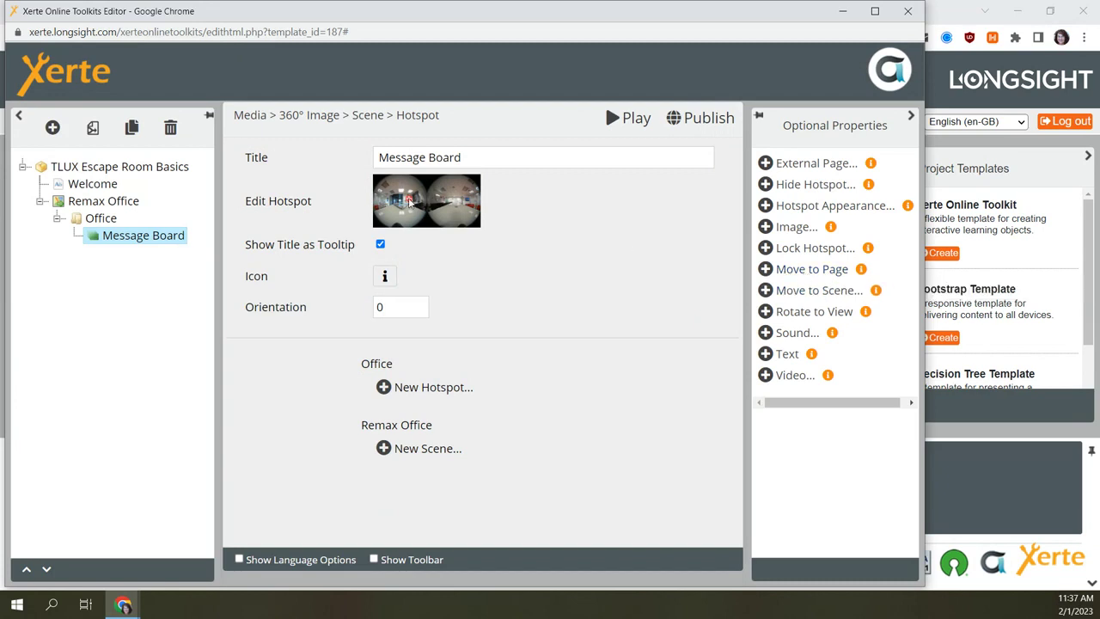
- Add an empty Move to Page setting to the Message Board hotspot and open the insert list
{"action": "left_click", "coordinate": [809, 269]}
{"action": "left_click", "coordinate": [470, 340]}
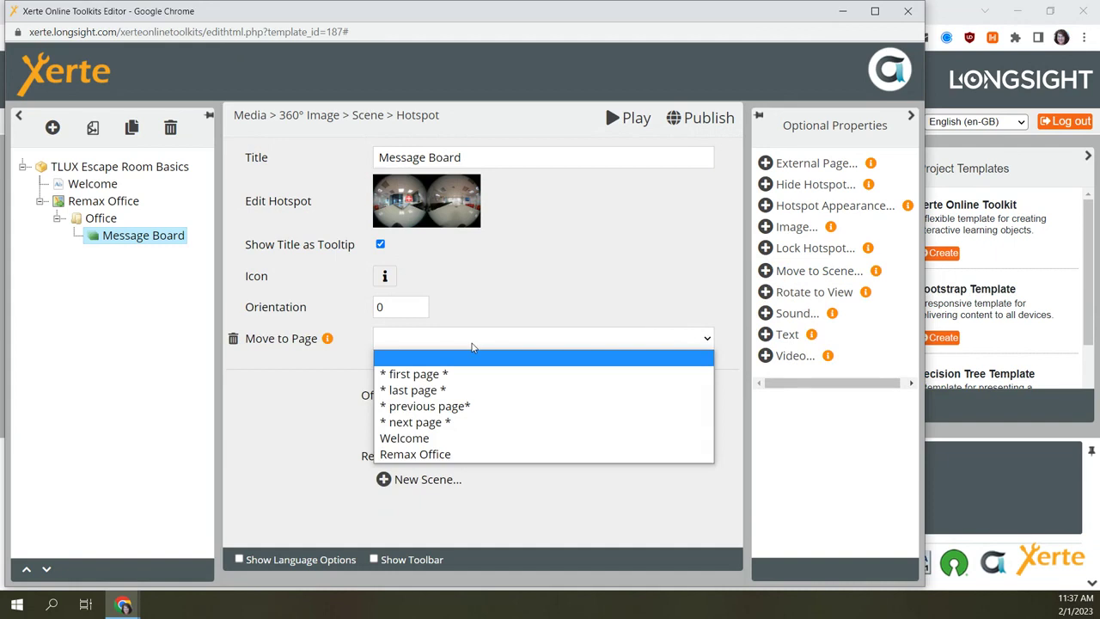
{"action": "left_click", "coordinate": [325, 384]}
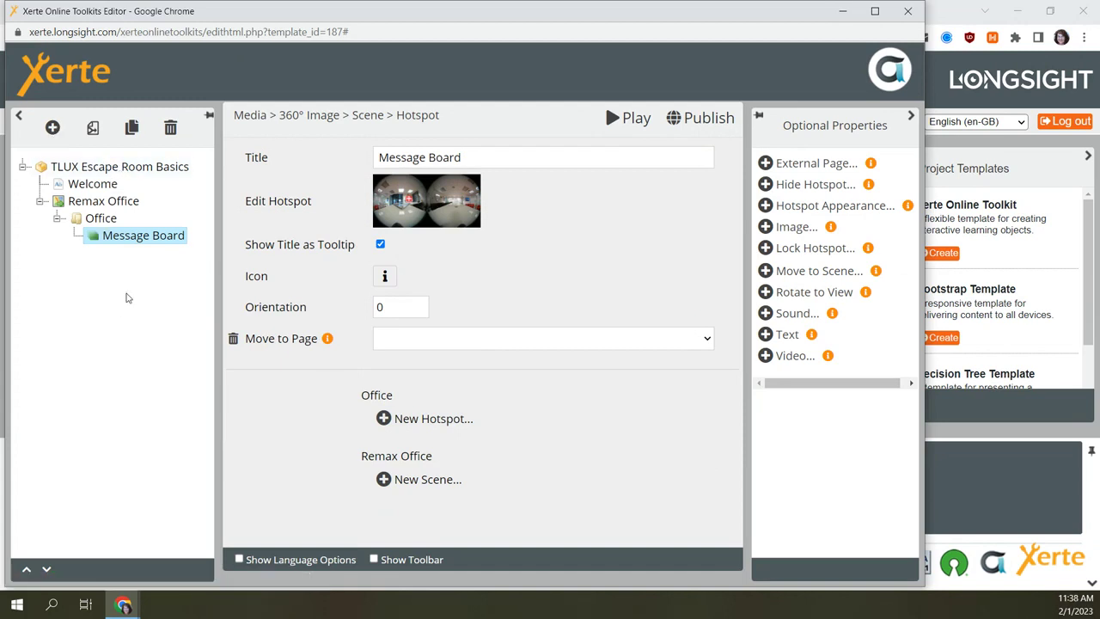
{"action": "left_click", "coordinate": [55, 131]}
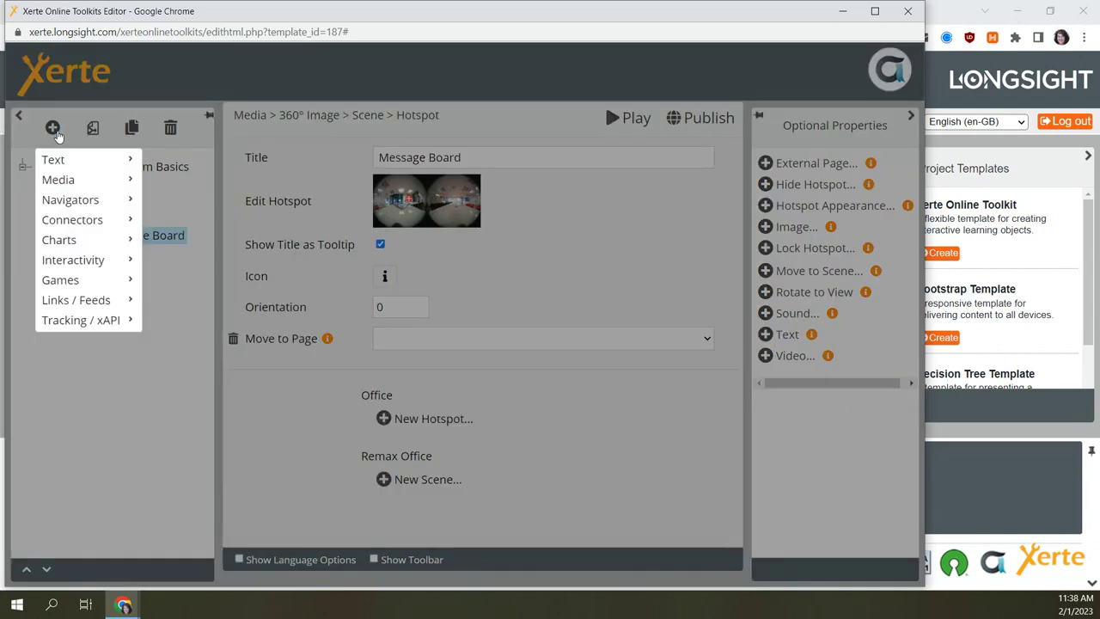
- Insert a Plain Text page after Remax Office titled 'Message Board Text'
{"action": "mouse_move", "coordinate": [62, 164]}
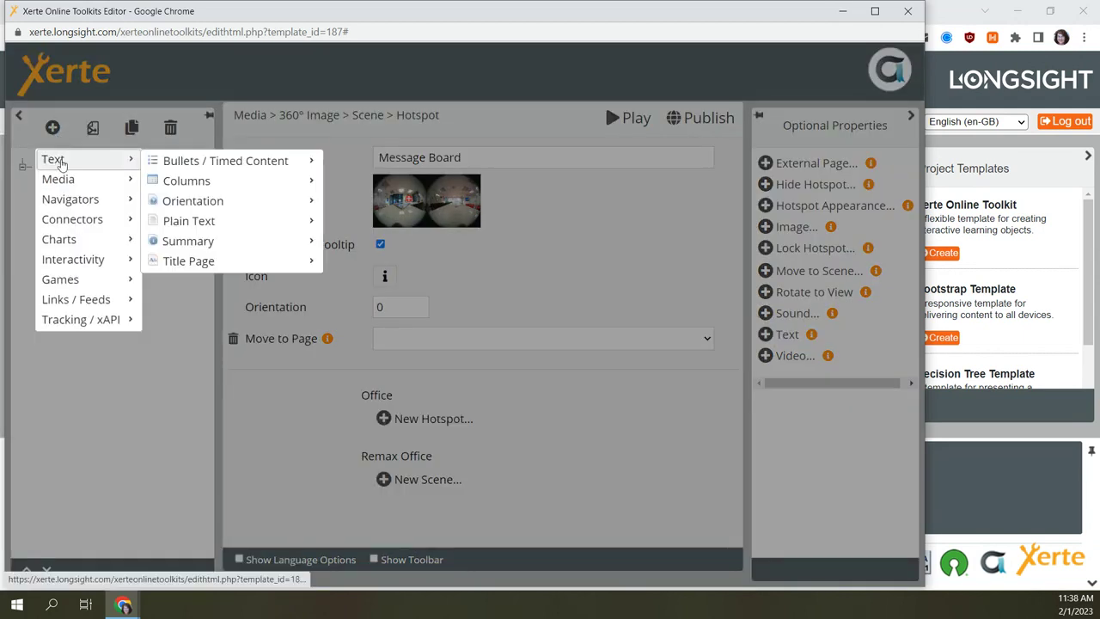
{"action": "mouse_move", "coordinate": [215, 222]}
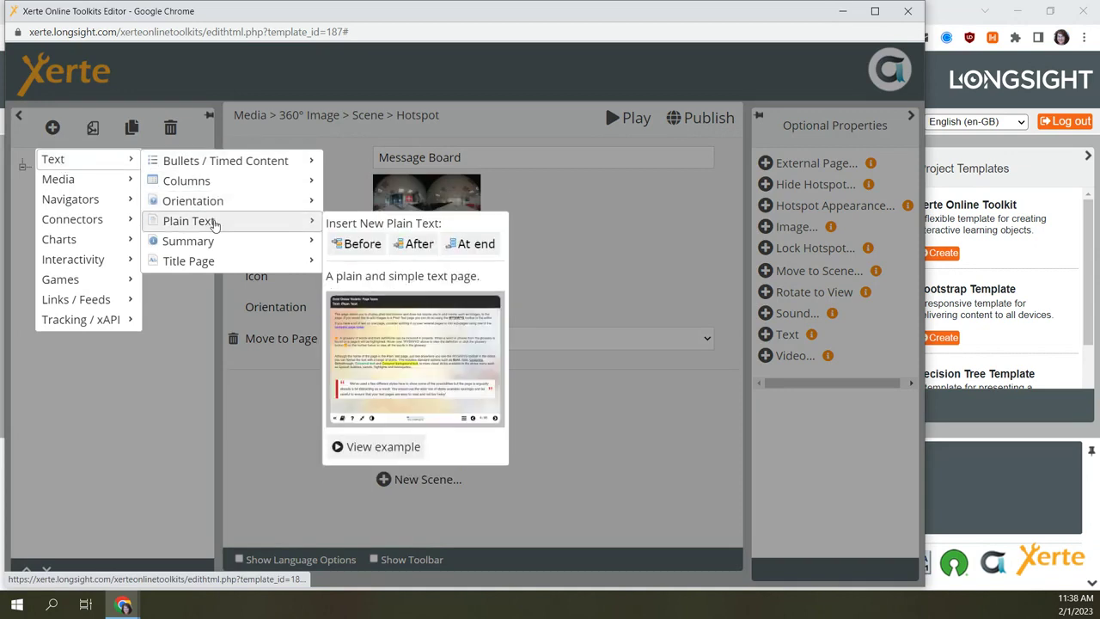
{"action": "left_click", "coordinate": [421, 244]}
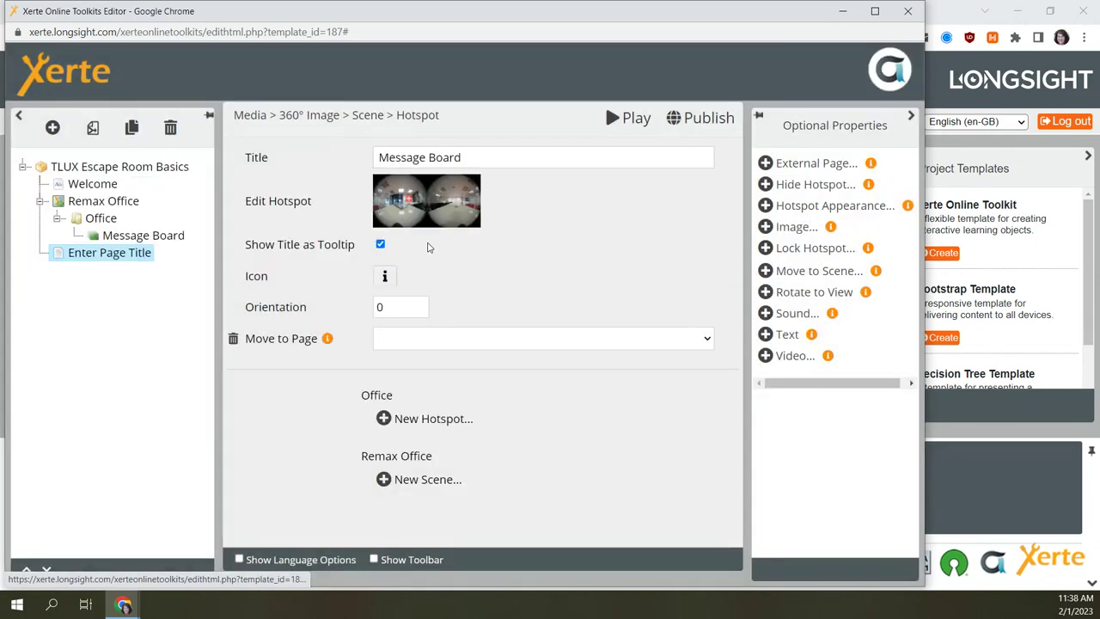
{"action": "left_click", "coordinate": [462, 157]}
{"action": "type", "text": "Message Board Text"}
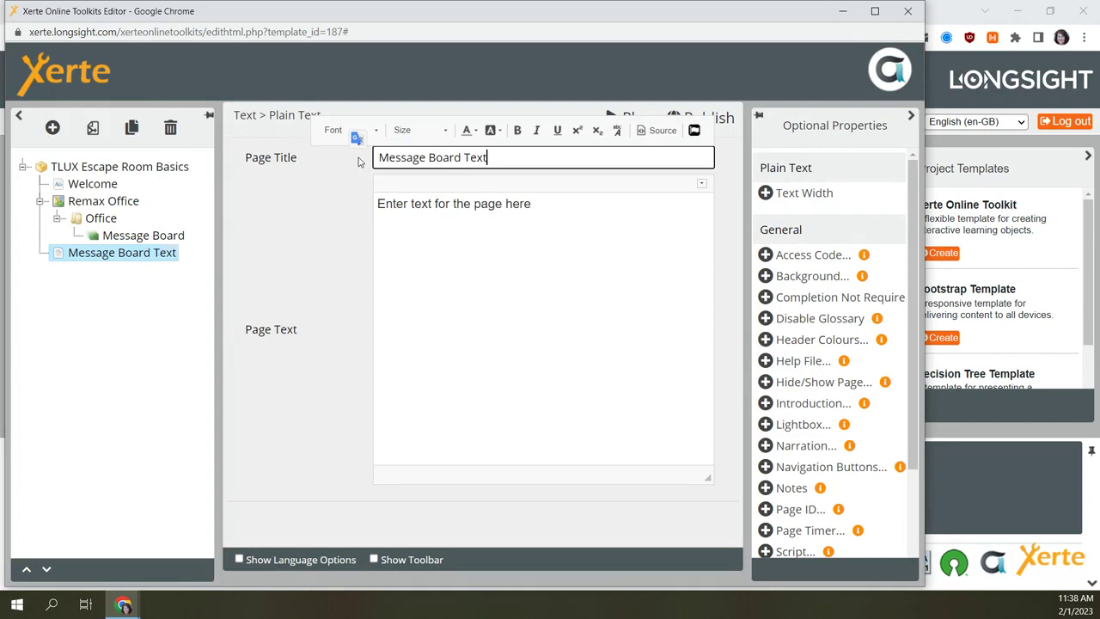
- Replace the page text with the two-line note about the boss called away and the big client
{"action": "left_click", "coordinate": [598, 217]}
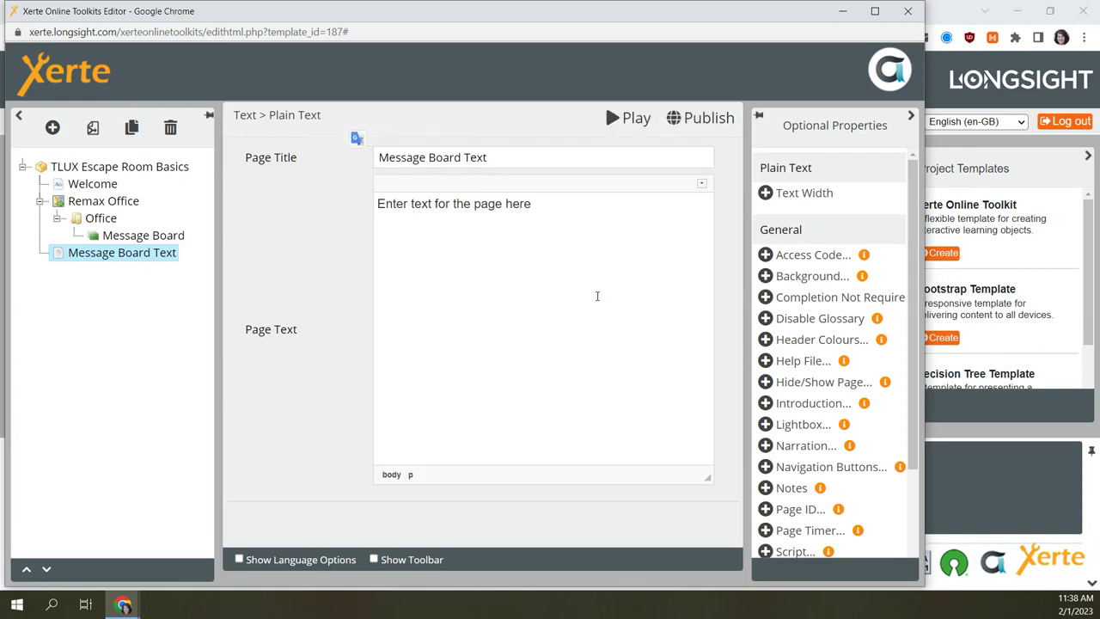
{"action": "left_click_drag", "start_coordinate": [572, 204], "coordinate": [336, 206]}
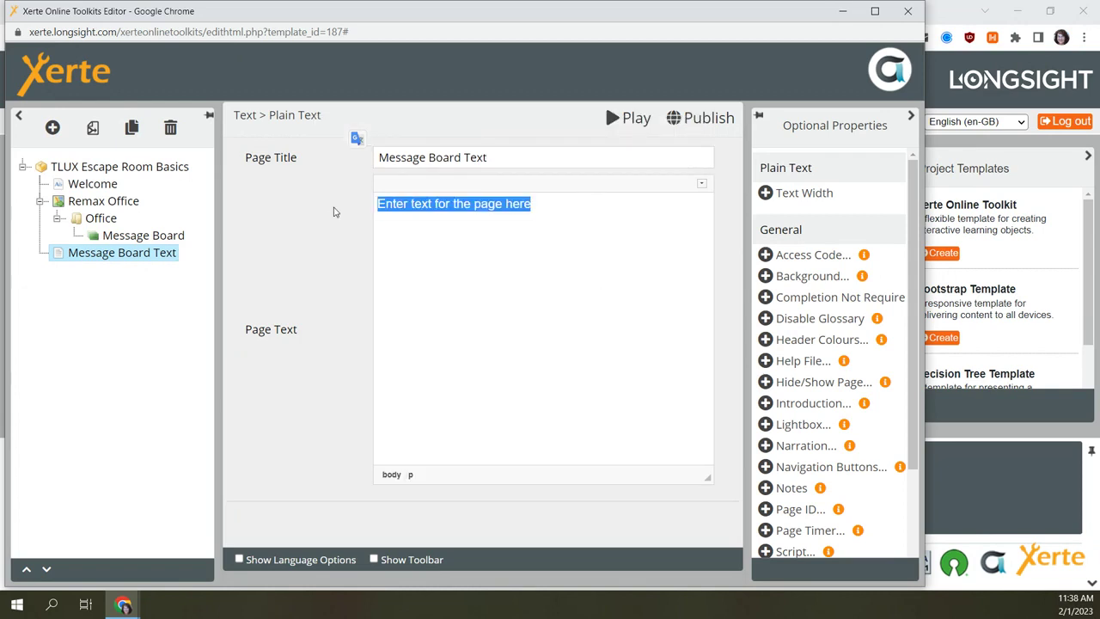
{"action": "type", "text": "The mes"}
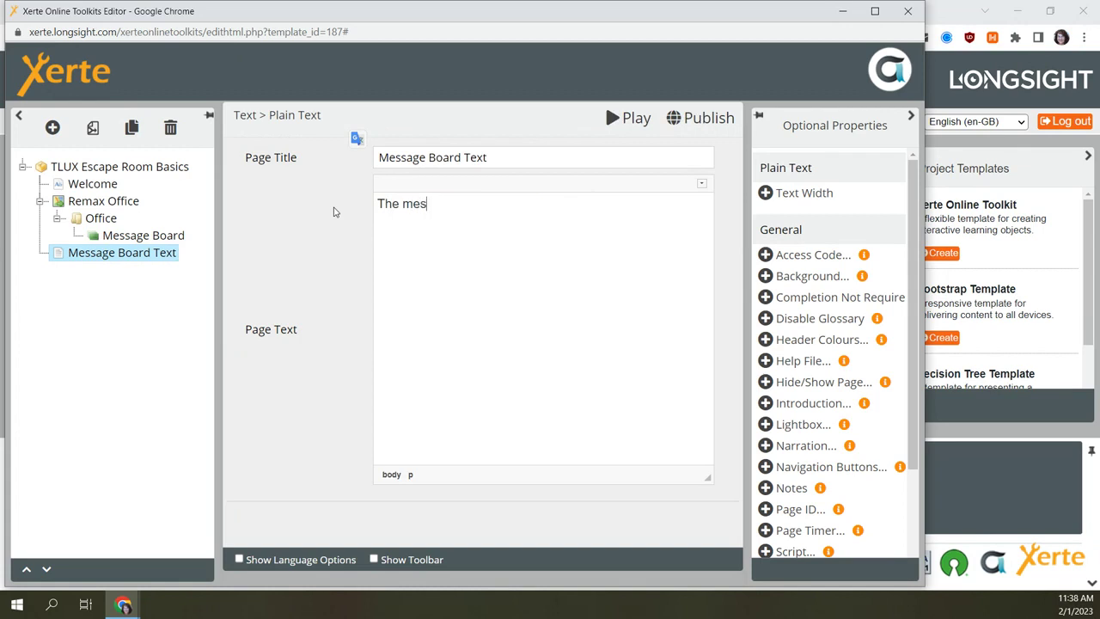
{"action": "type", "text": "sage board "}
{"action": "type", "text": "says tha"}
{"action": "key", "text": "BackSpace"}
{"action": "type", "text": "s that your bo"}
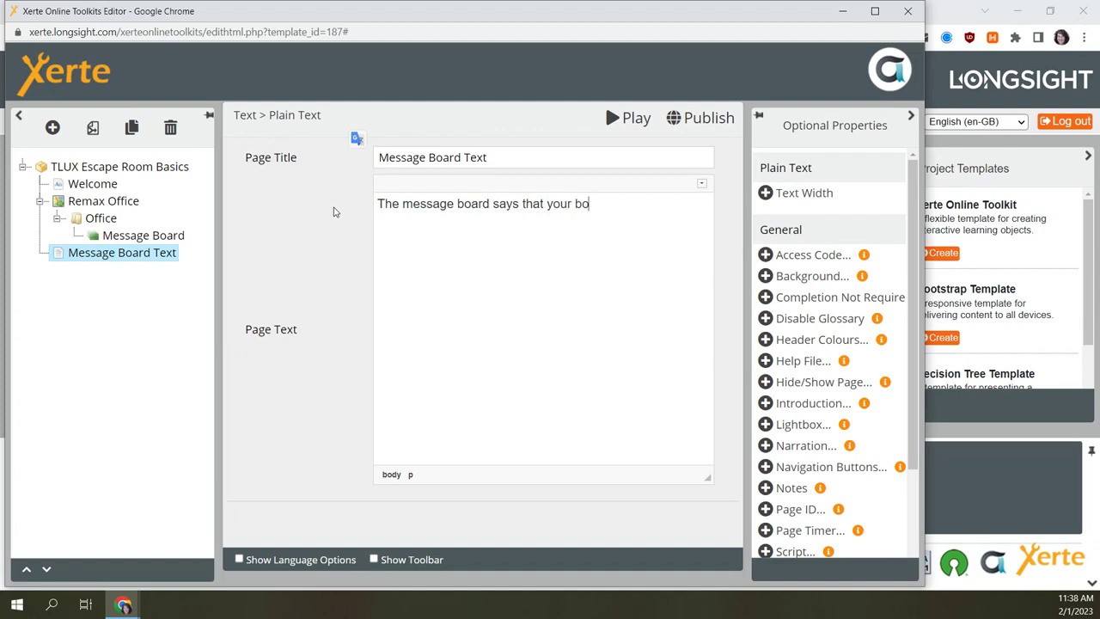
{"action": "type", "text": "ss was called away."}
{"action": "key", "text": "Return"}
{"action": "type", "text": "She wan"}
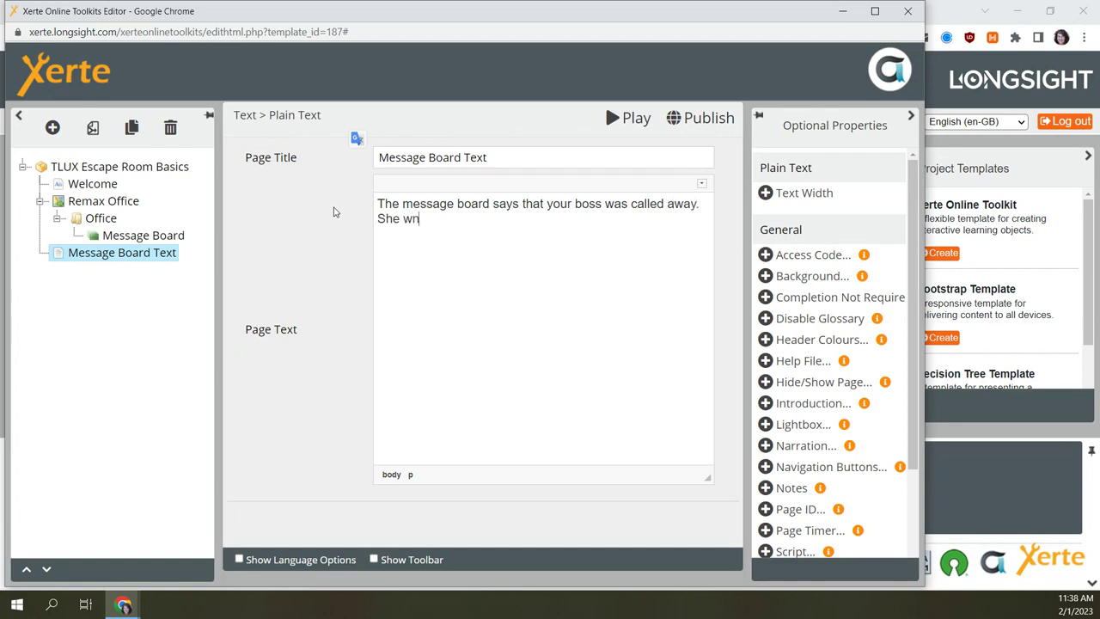
{"action": "type", "text": "ts you to show th"}
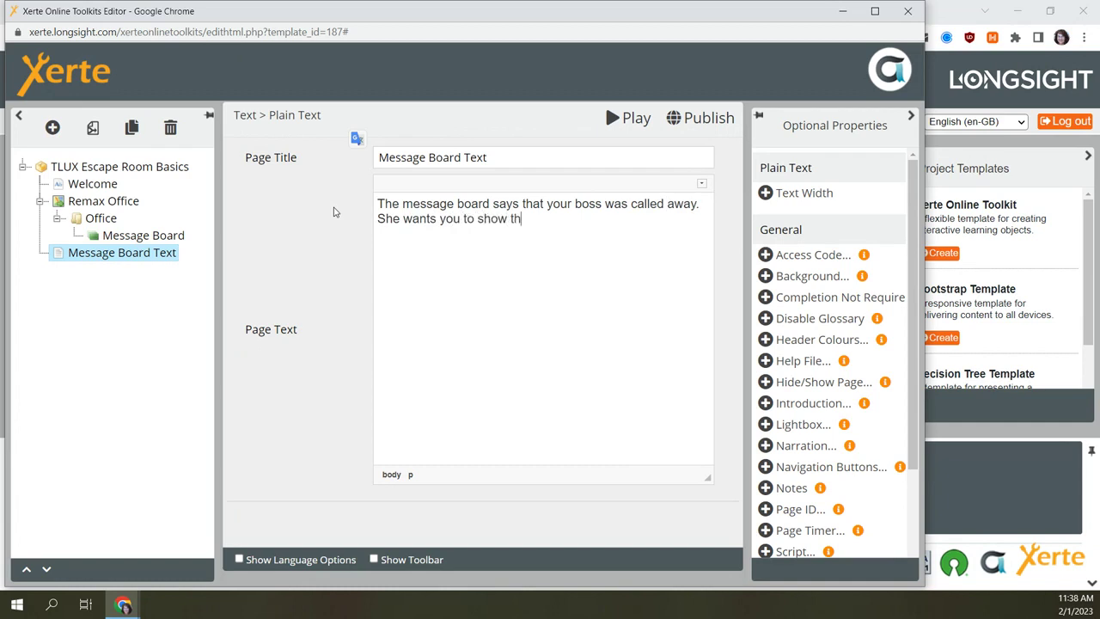
{"action": "type", "text": "e listing today to a "}
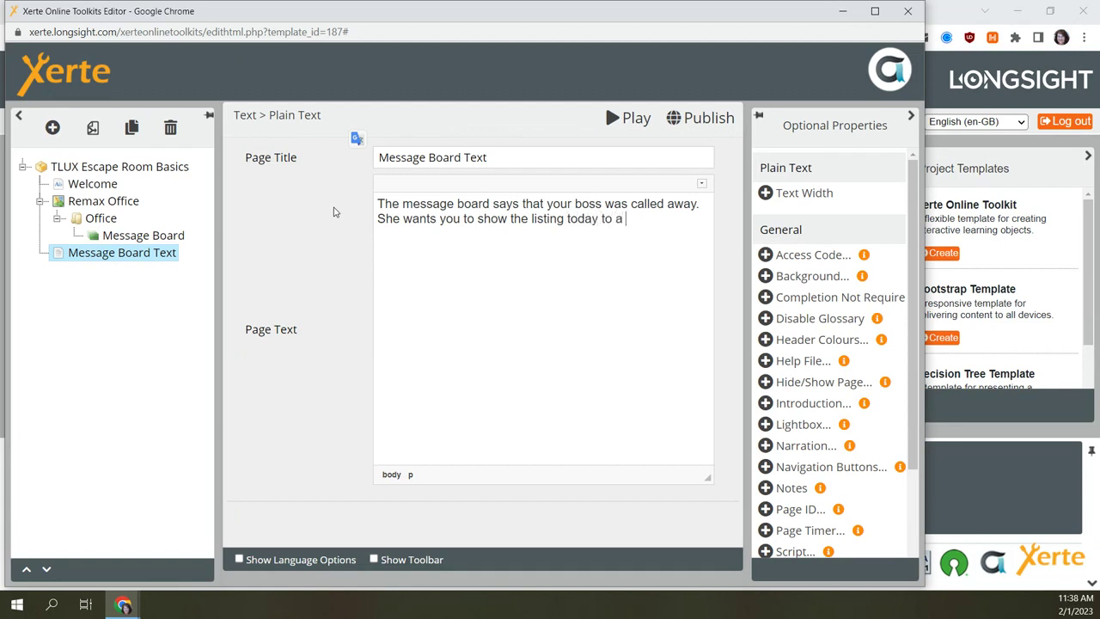
{"action": "type", "text": "big client."}
- Link the Message Board hotspot to the Message Board Text page, then open that page to check it
{"action": "left_click", "coordinate": [159, 237]}
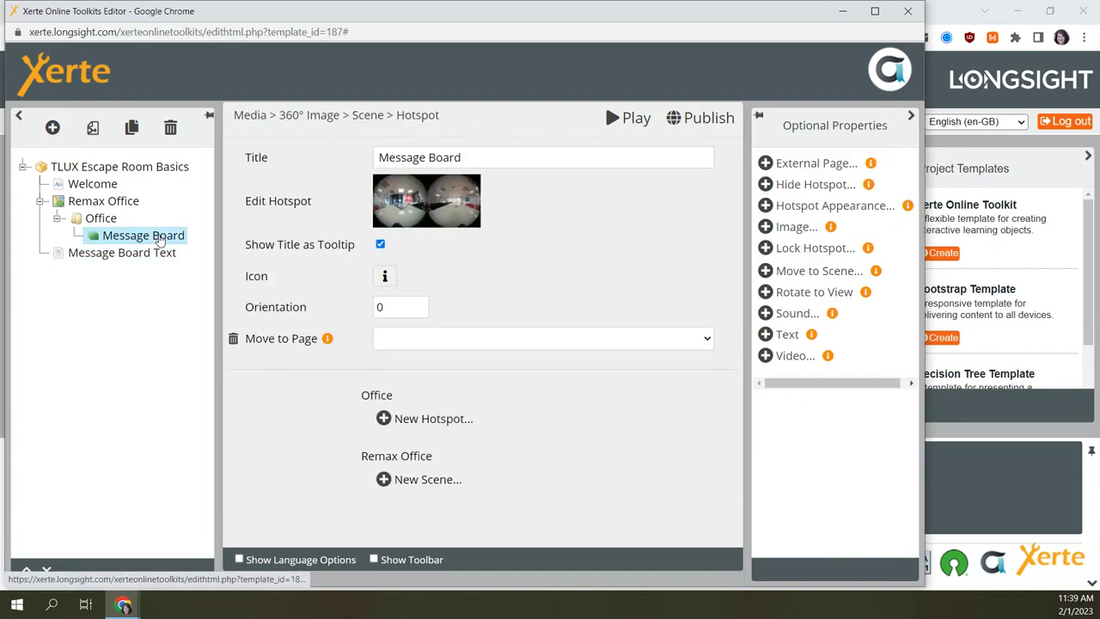
{"action": "left_click", "coordinate": [387, 343]}
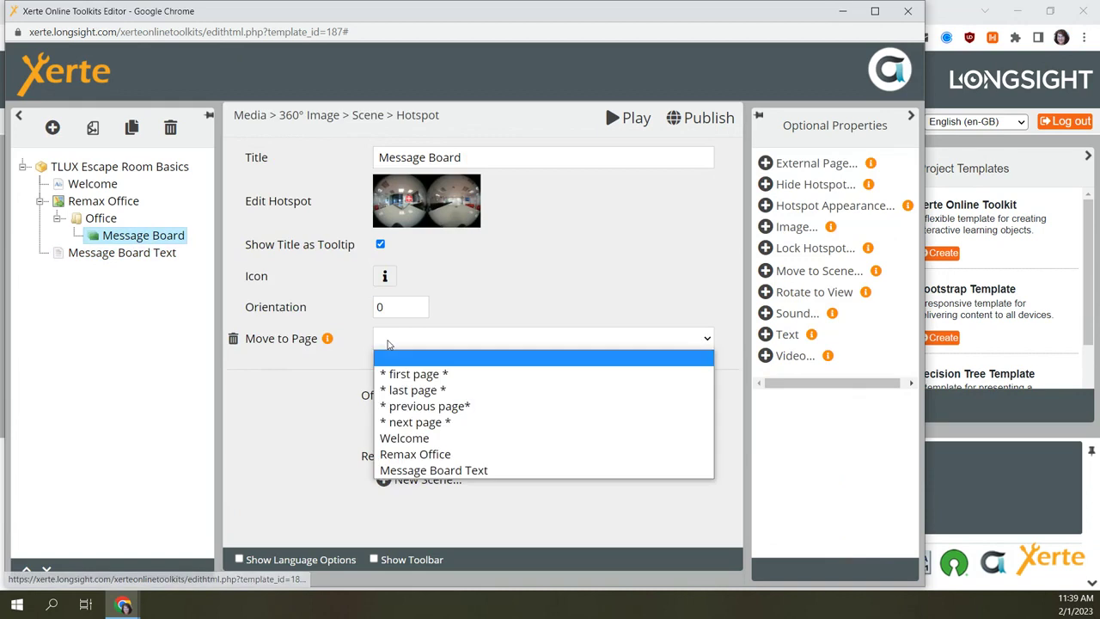
{"action": "left_click", "coordinate": [442, 473]}
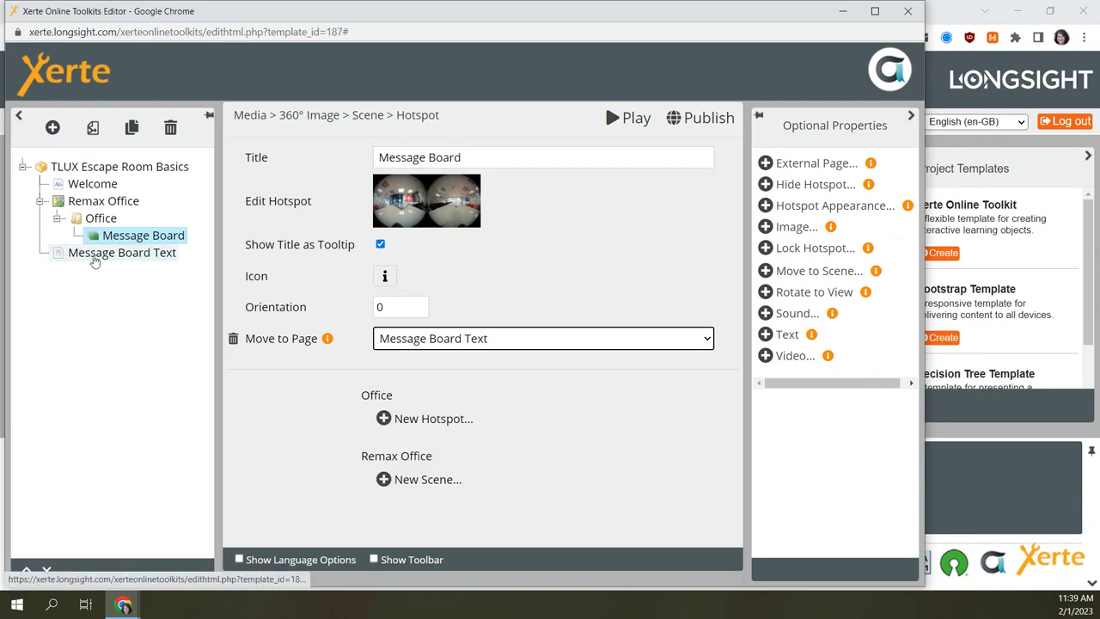
{"action": "left_click", "coordinate": [94, 259]}
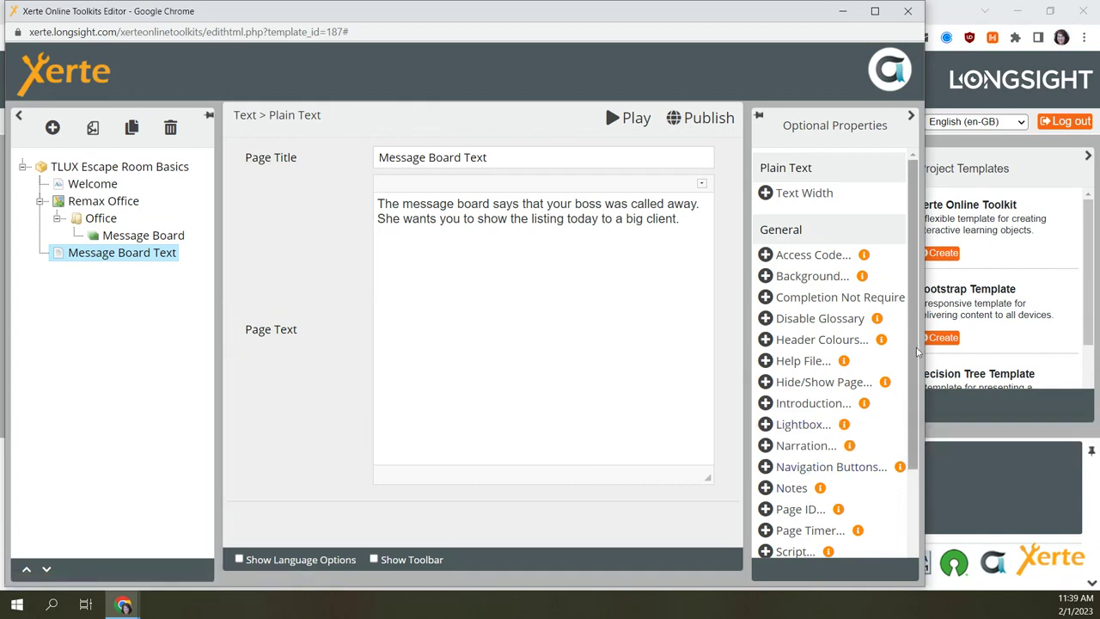
- Make Message Board Text a stand-alone page opening in a Lightbox with Hide Footer, then preview the project
{"action": "left_click_drag", "start_coordinate": [916, 361], "coordinate": [915, 456]}
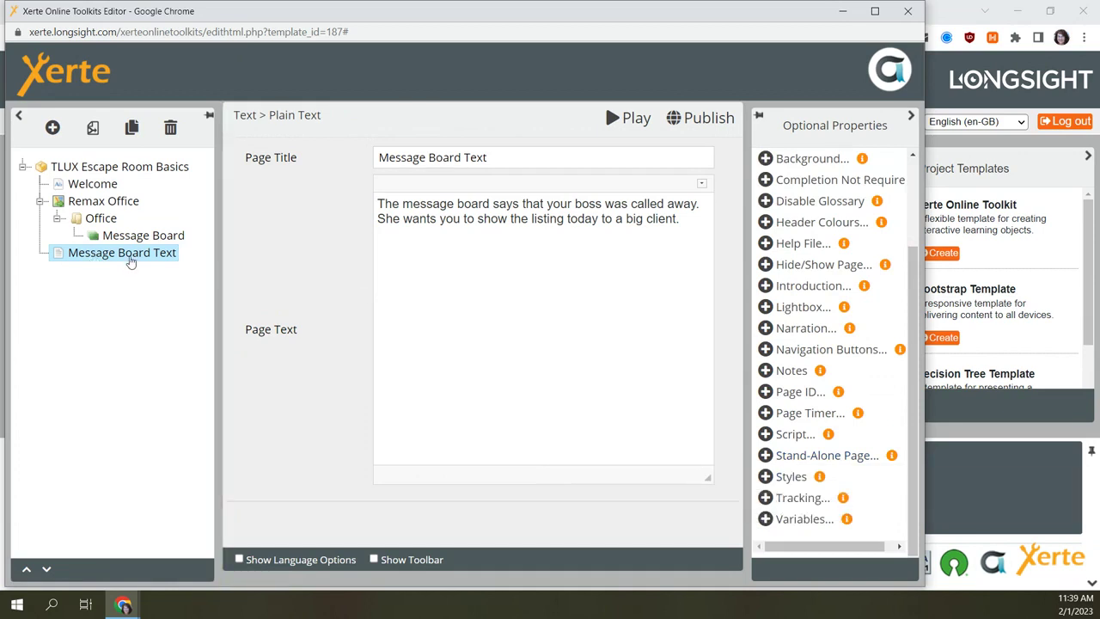
{"action": "left_click", "coordinate": [811, 457]}
{"action": "mouse_move", "coordinate": [76, 260]}
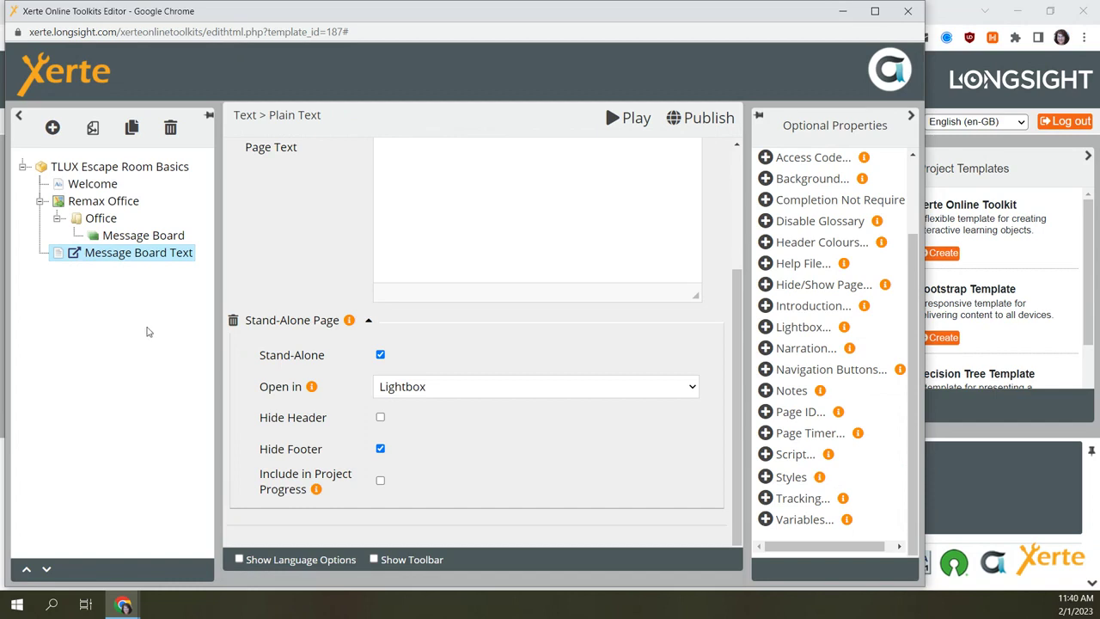
{"action": "left_click", "coordinate": [619, 129]}
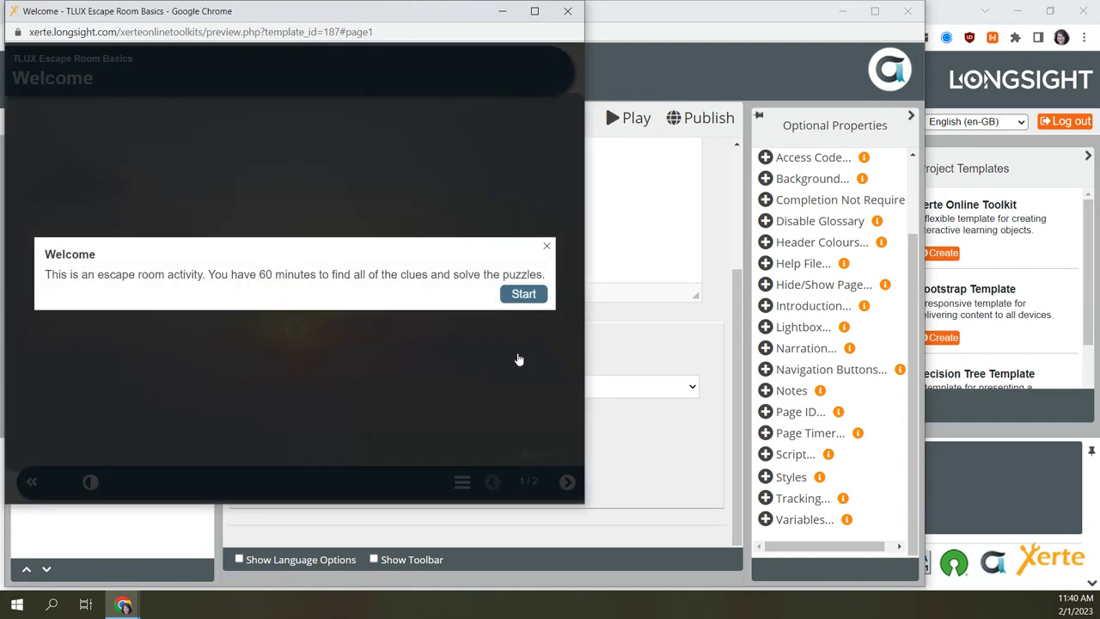
- In the preview, go to Remax Office, open the Message Board hotspot's lightbox text, then close everything
{"action": "left_click", "coordinate": [526, 296]}
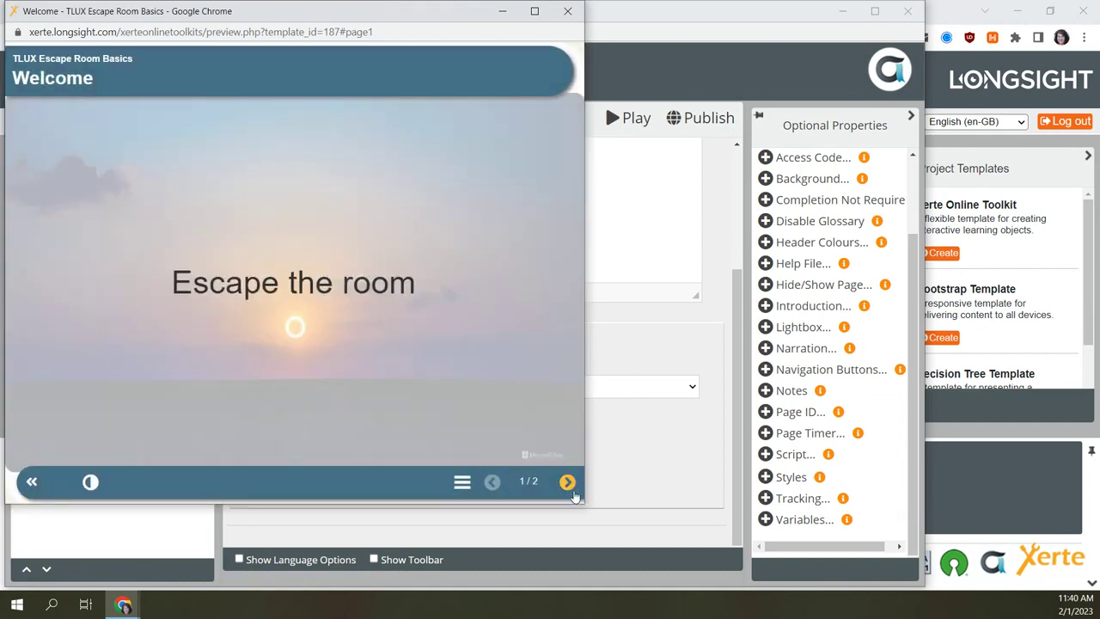
{"action": "left_click", "coordinate": [567, 481]}
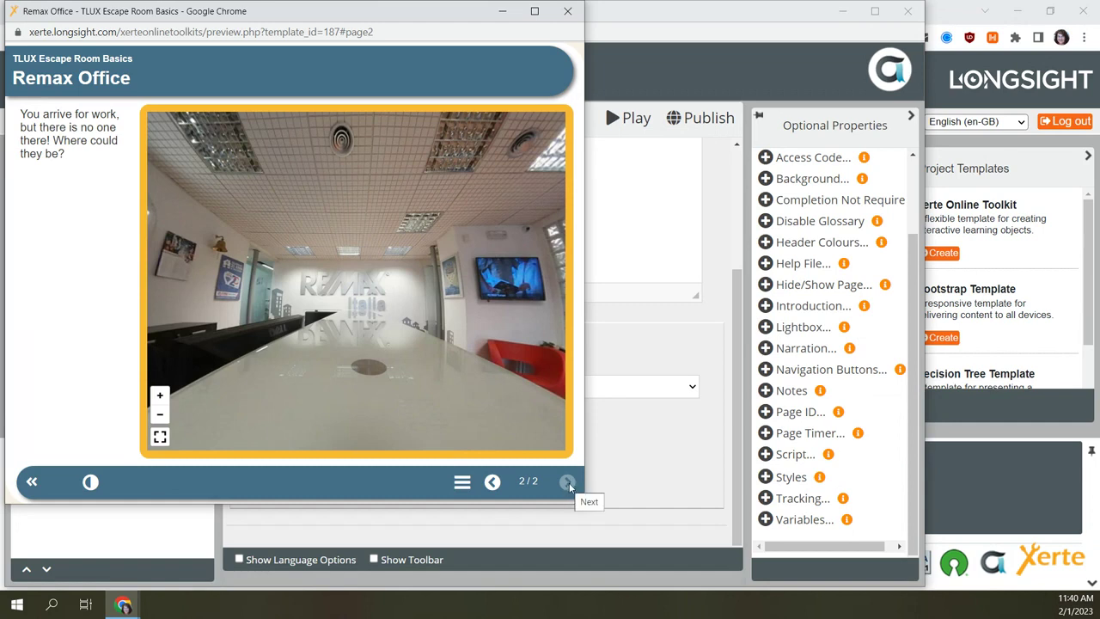
{"action": "left_click_drag", "start_coordinate": [269, 313], "coordinate": [279, 261]}
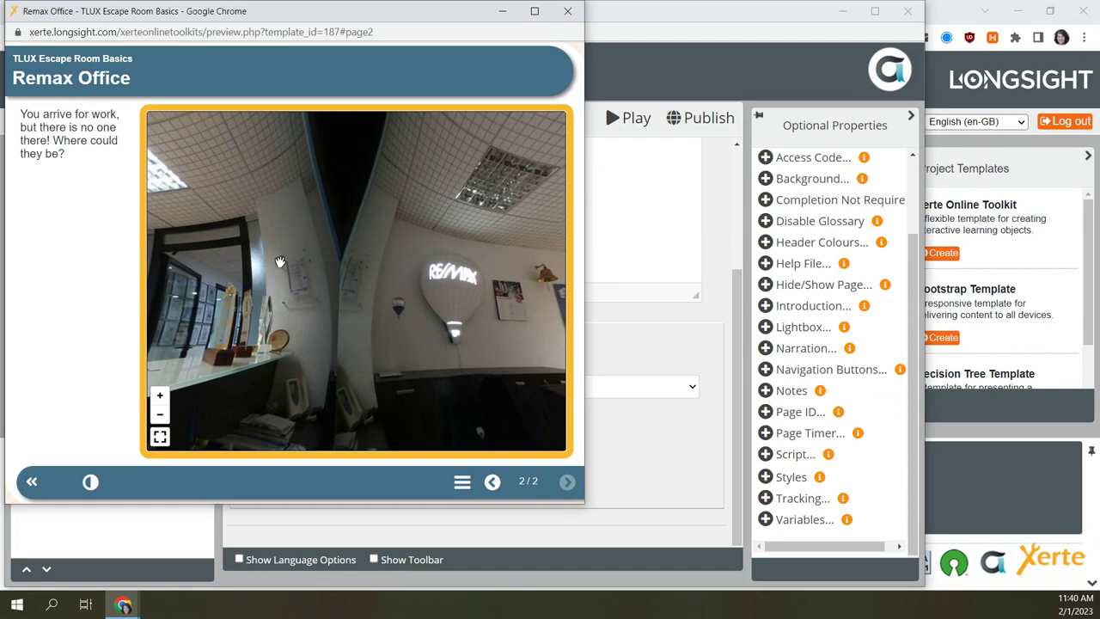
{"action": "left_click_drag", "start_coordinate": [279, 261], "coordinate": [446, 334]}
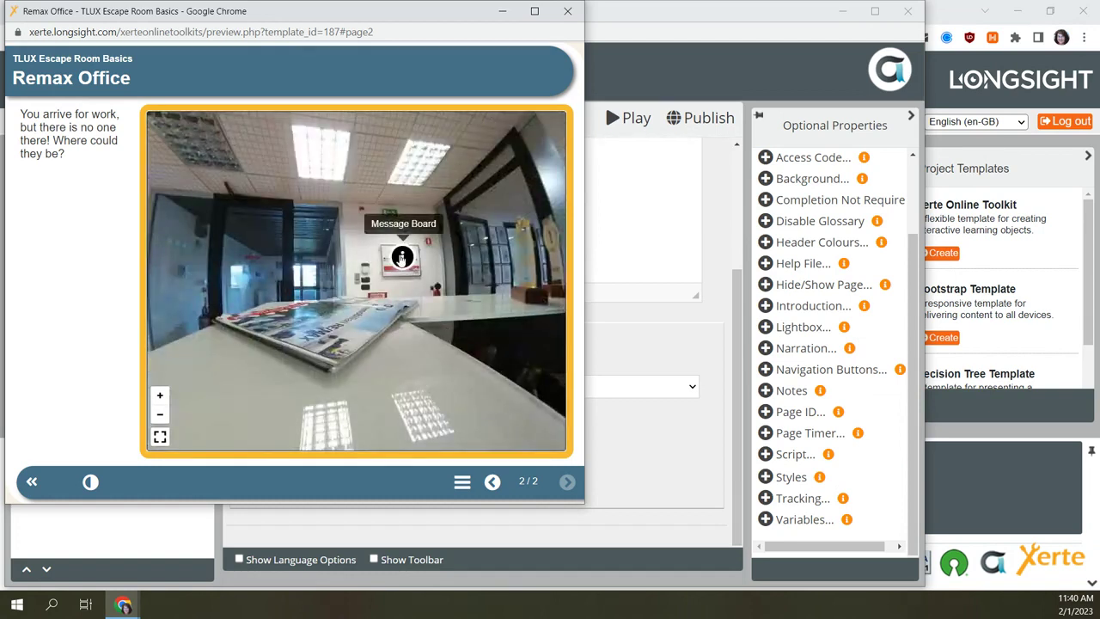
{"action": "left_click", "coordinate": [401, 257]}
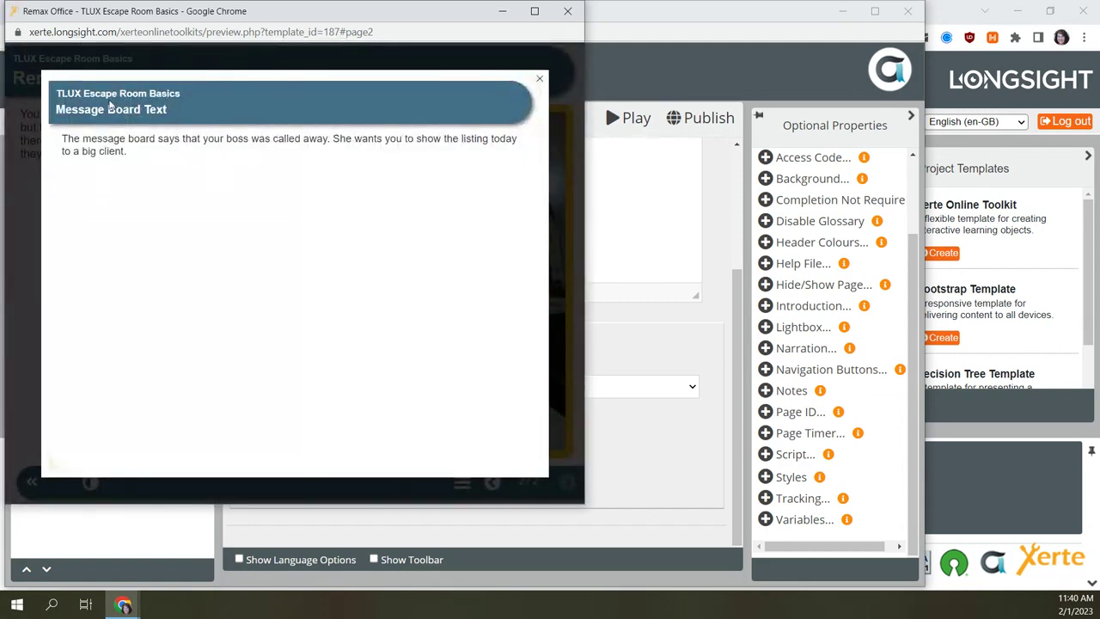
{"action": "left_click", "coordinate": [540, 82]}
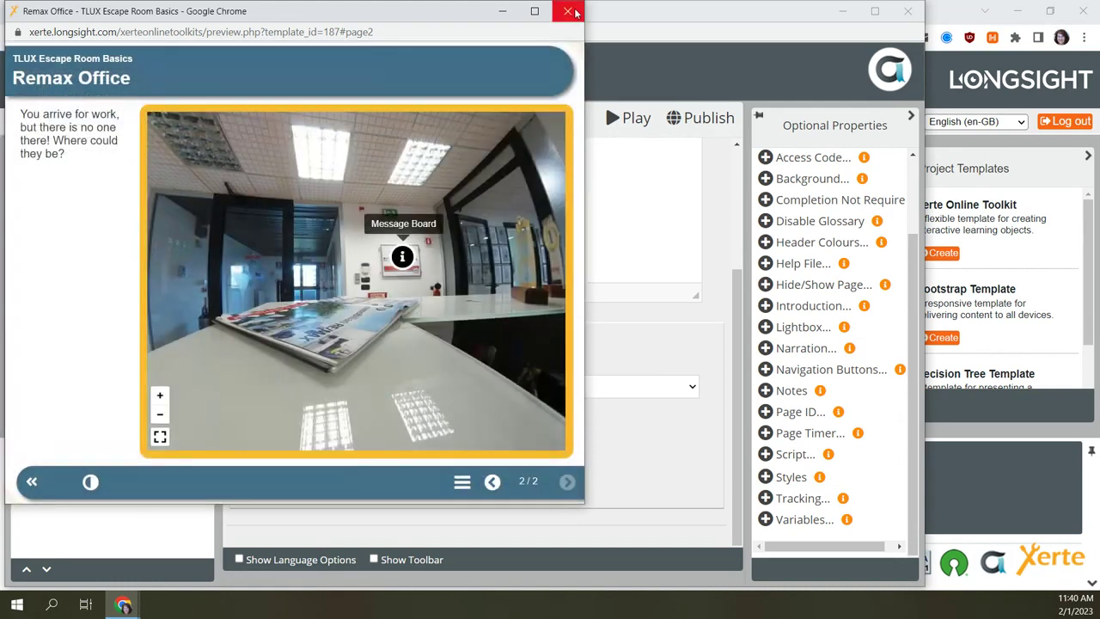
{"action": "left_click", "coordinate": [574, 12]}
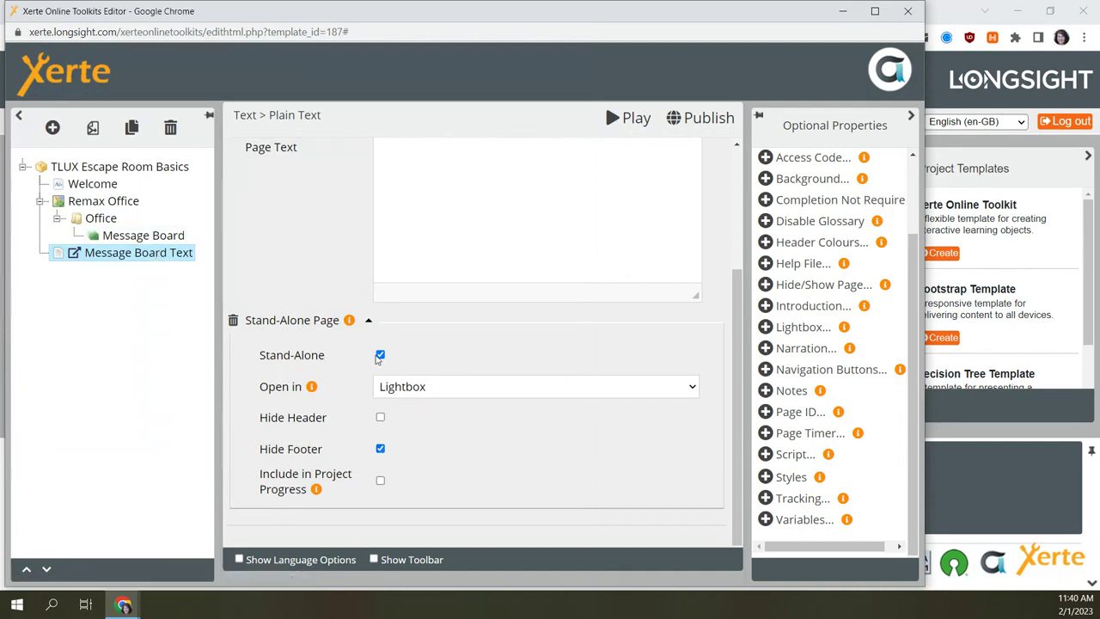
- Tick Hide Header for the stand-alone Message Board Text page and expand the Page Text toolbar
{"action": "left_click", "coordinate": [378, 421]}
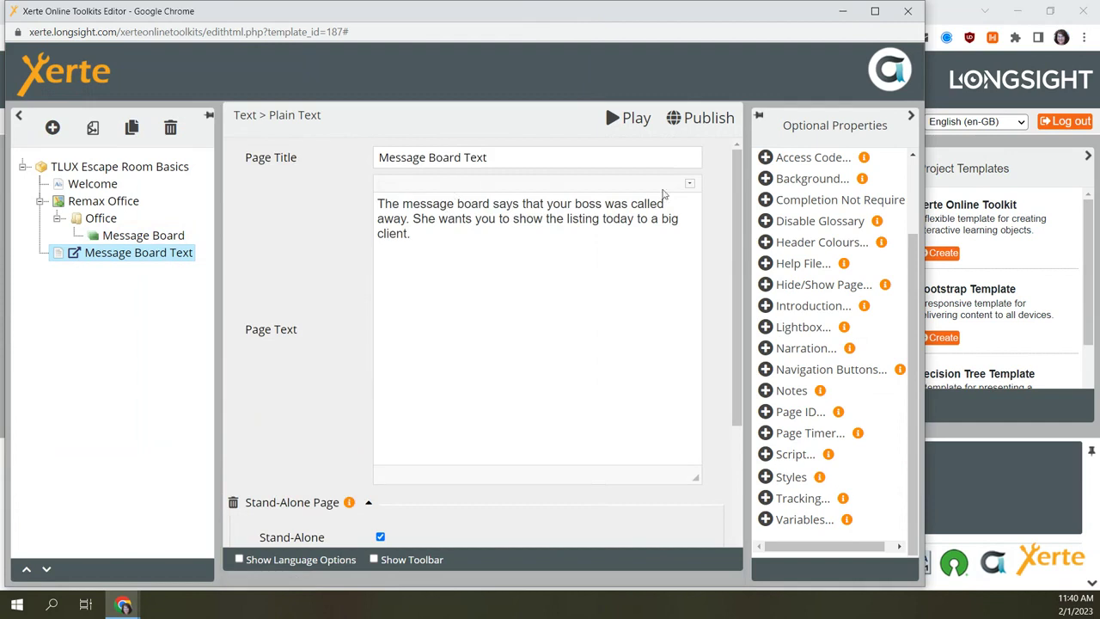
{"action": "left_click", "coordinate": [690, 184]}
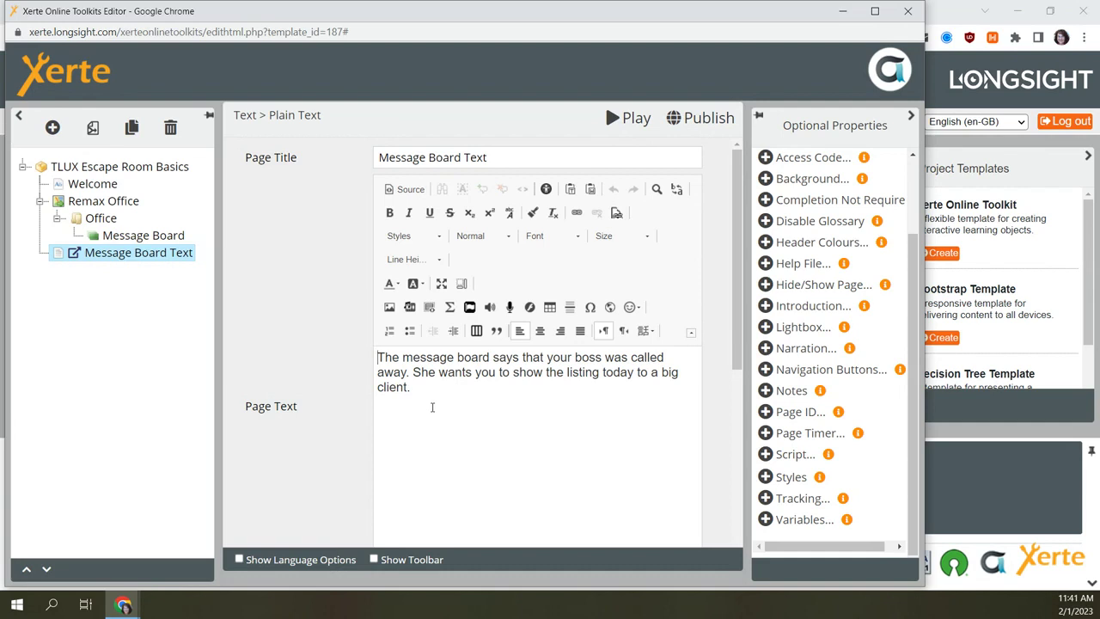
- Apply the Big style to the whole Message Board Text paragraph
{"action": "left_click", "coordinate": [412, 190]}
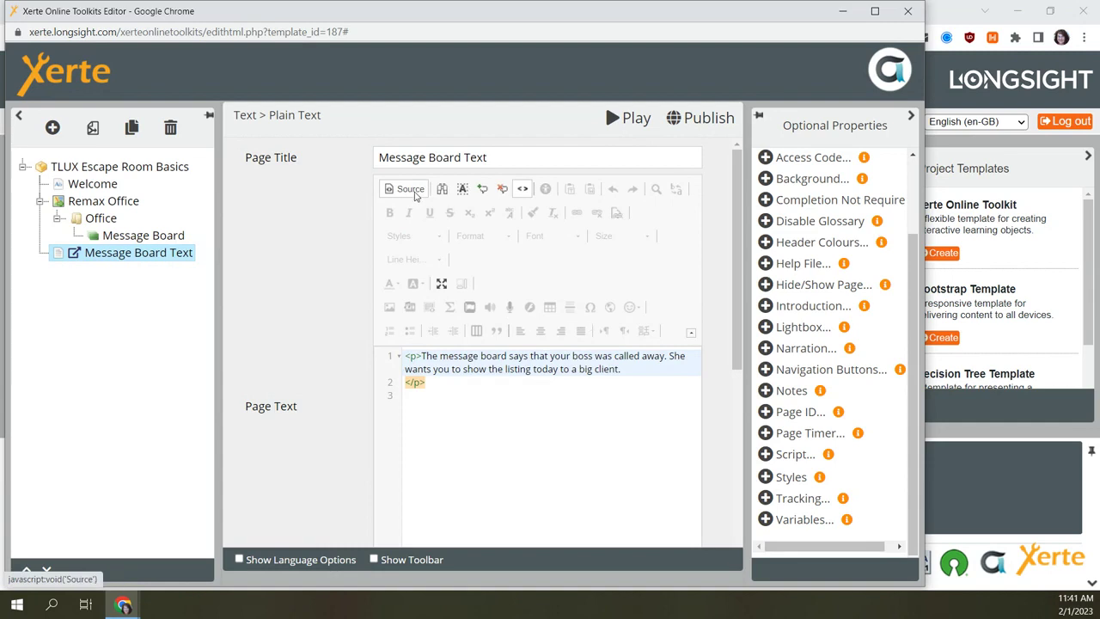
{"action": "left_click", "coordinate": [414, 193]}
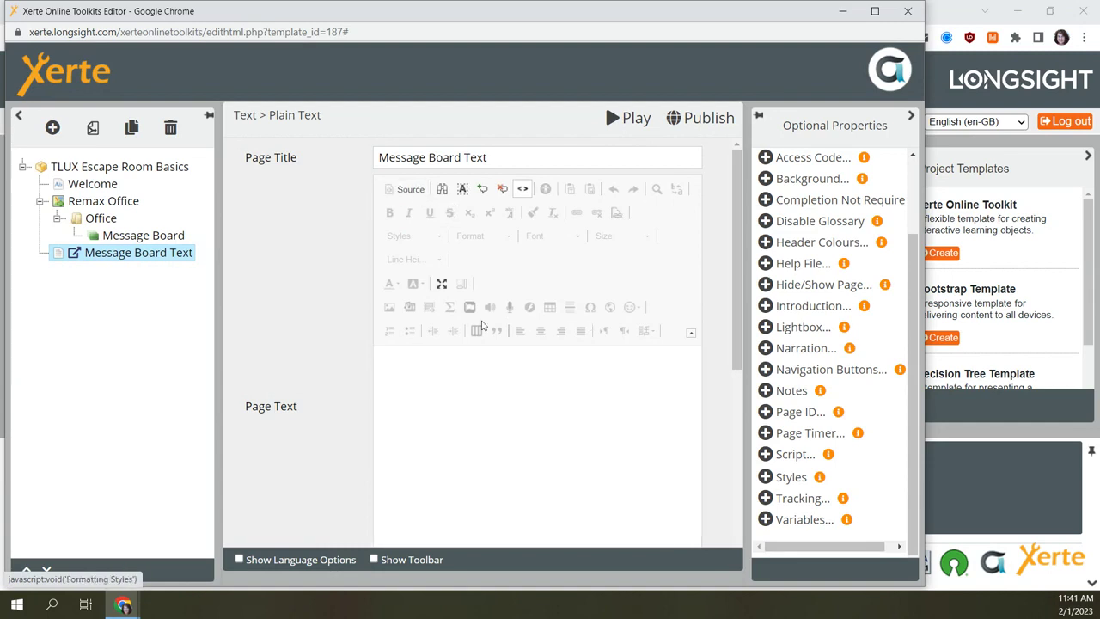
{"action": "left_click", "coordinate": [432, 386]}
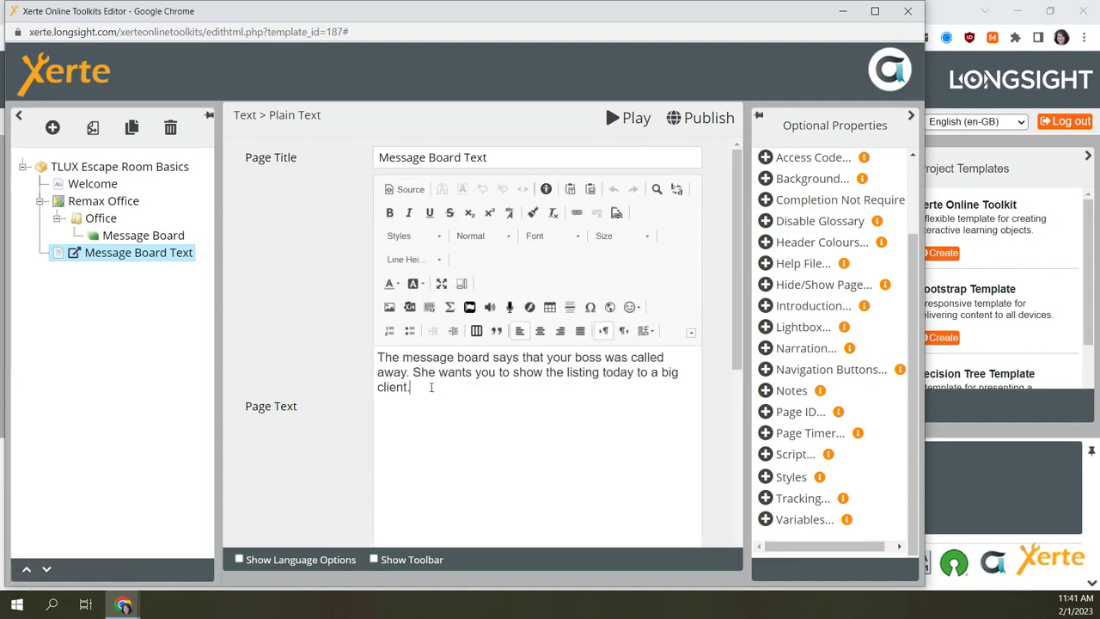
{"action": "key", "text": "ctrl+a"}
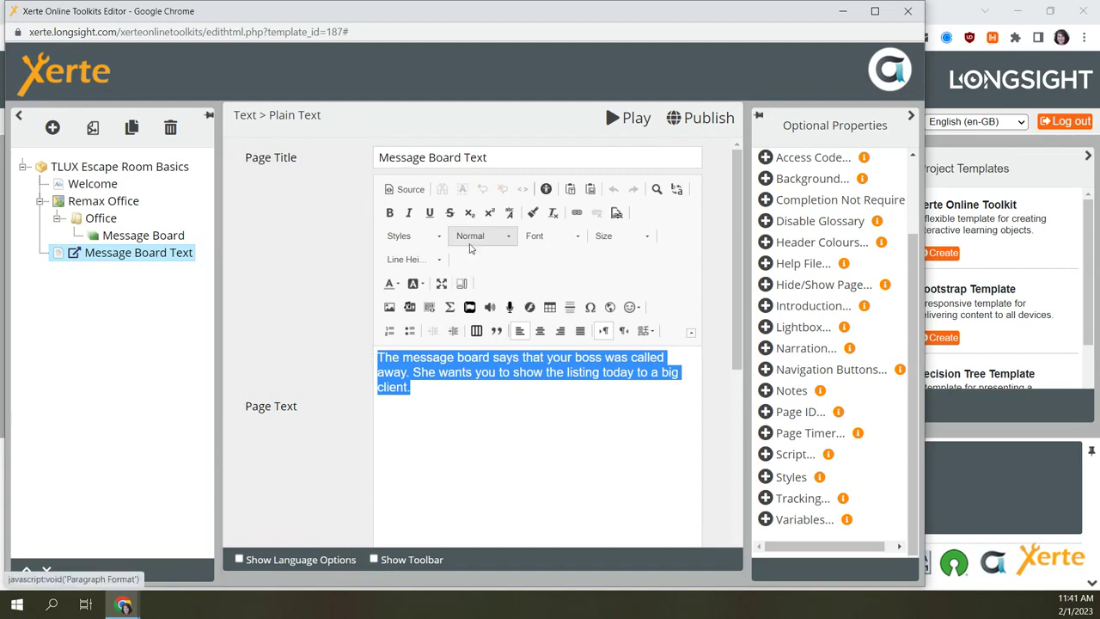
{"action": "left_click", "coordinate": [438, 241]}
{"action": "left_click_drag", "start_coordinate": [519, 275], "coordinate": [526, 495]}
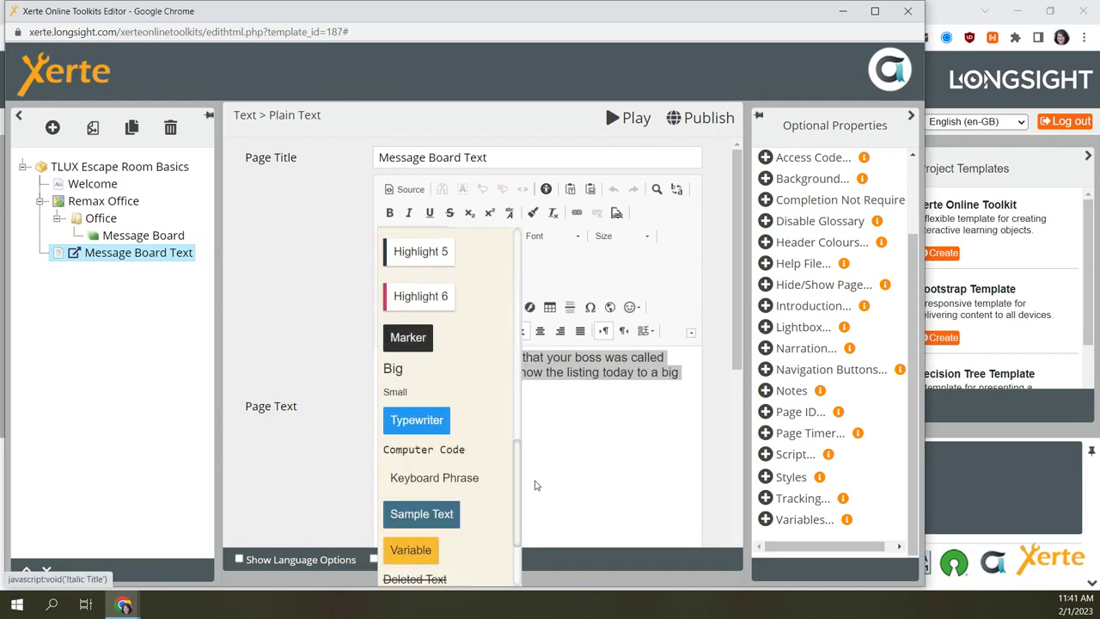
{"action": "left_click", "coordinate": [376, 368]}
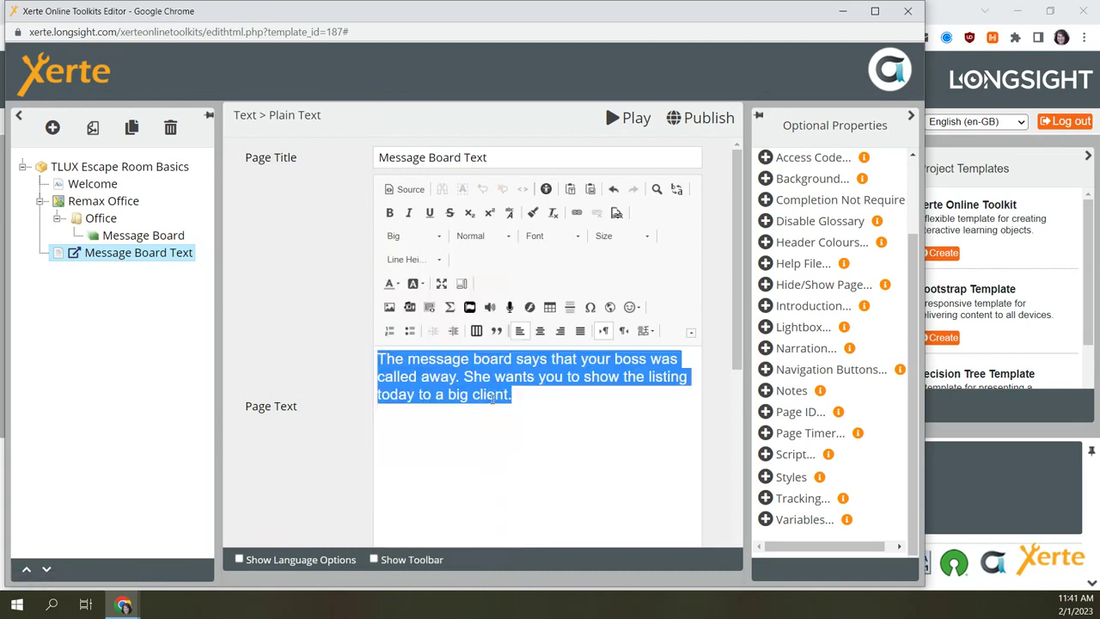
{"action": "left_click", "coordinate": [522, 475]}
- Publish the escape room project with the changes
{"action": "scroll", "coordinate": [443, 470], "scroll_direction": "down", "scroll_amount": 2}
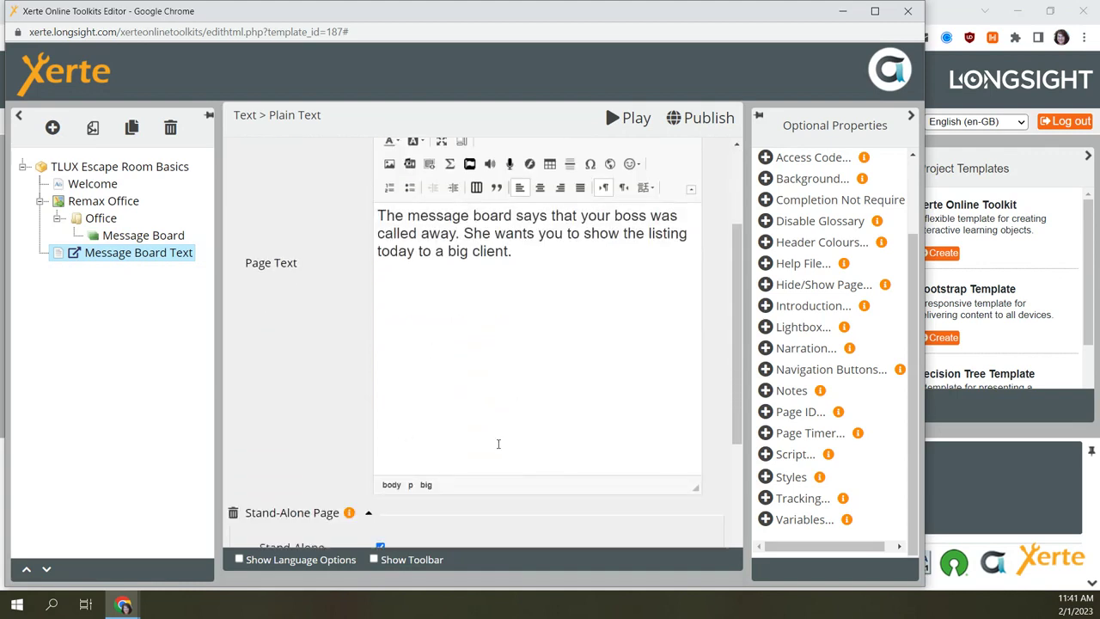
{"action": "scroll", "coordinate": [497, 443], "scroll_direction": "down", "scroll_amount": 3}
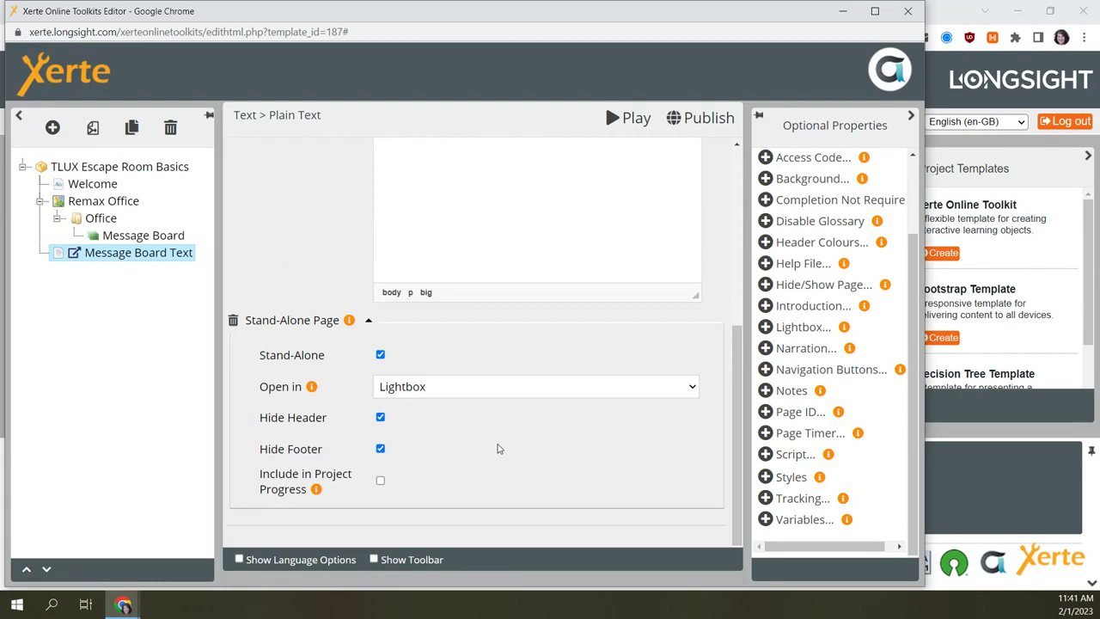
{"action": "left_click", "coordinate": [700, 120]}
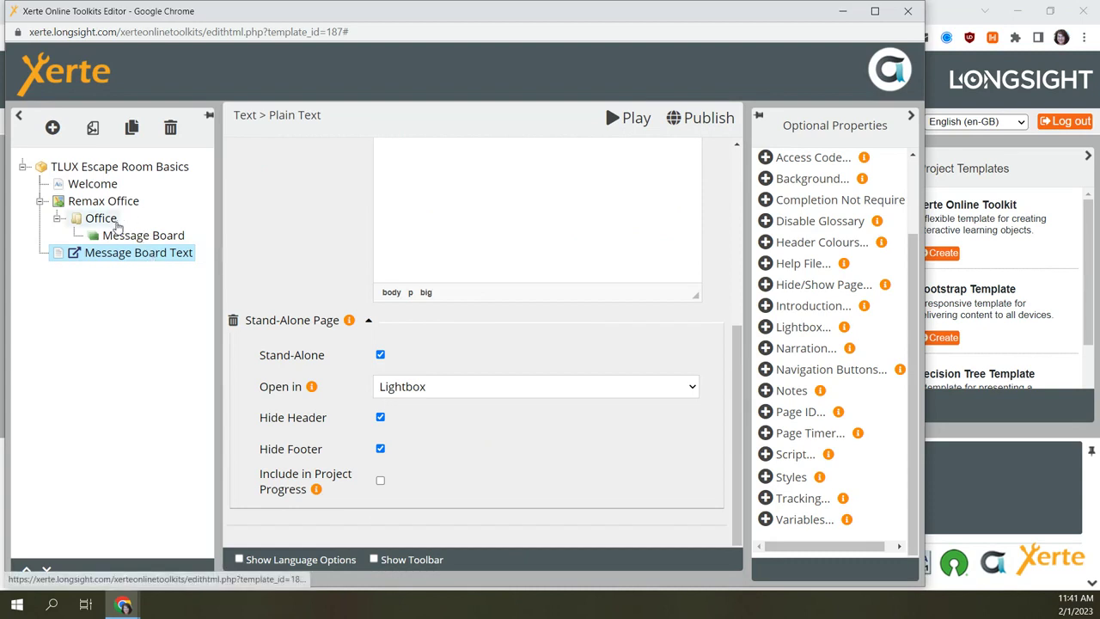
- Add a new hotspot to the Office scene and place its marker near the reception counter
{"action": "left_click", "coordinate": [101, 220]}
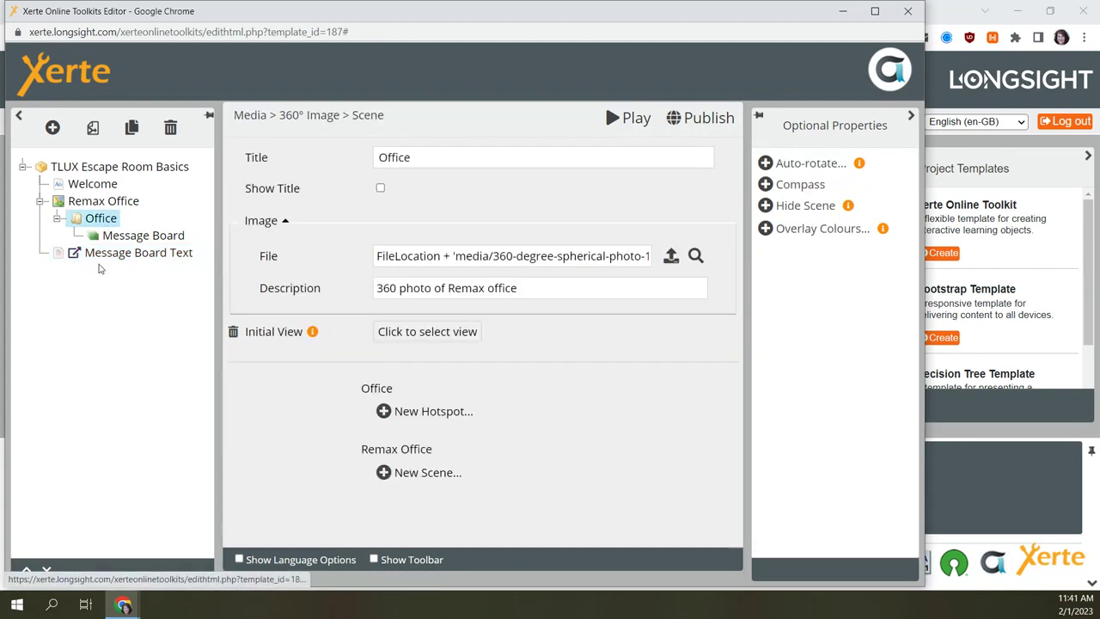
{"action": "left_click", "coordinate": [409, 414]}
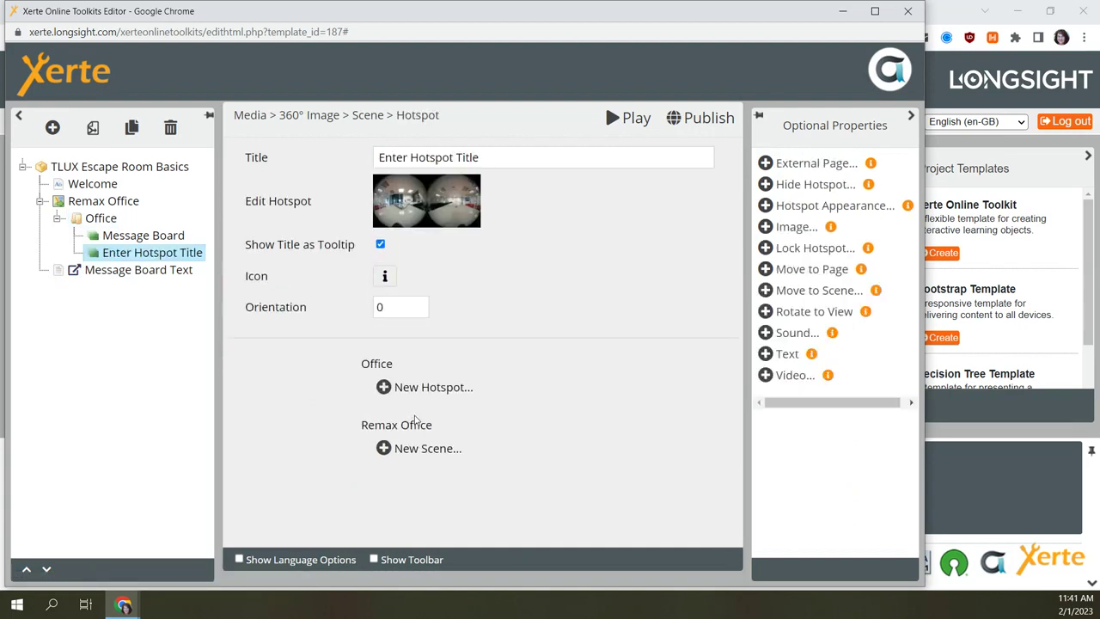
{"action": "left_click", "coordinate": [435, 199]}
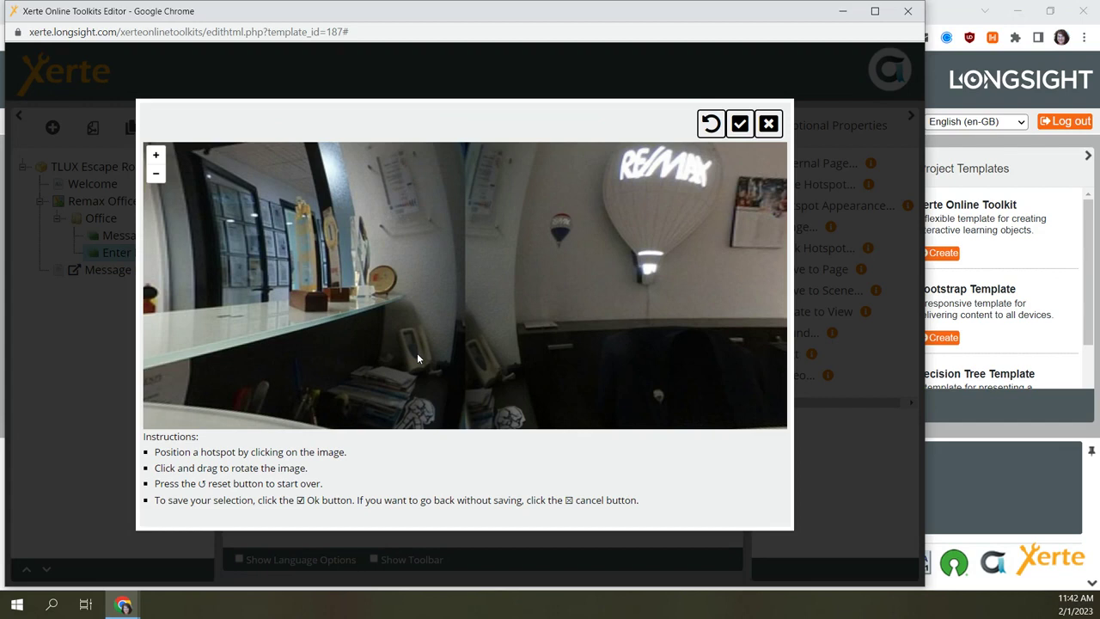
{"action": "left_click", "coordinate": [416, 353]}
- Confirm the hotspot position, add Lock Hotspot with Lock on, and open the Unlock After choices
{"action": "left_click", "coordinate": [739, 123]}
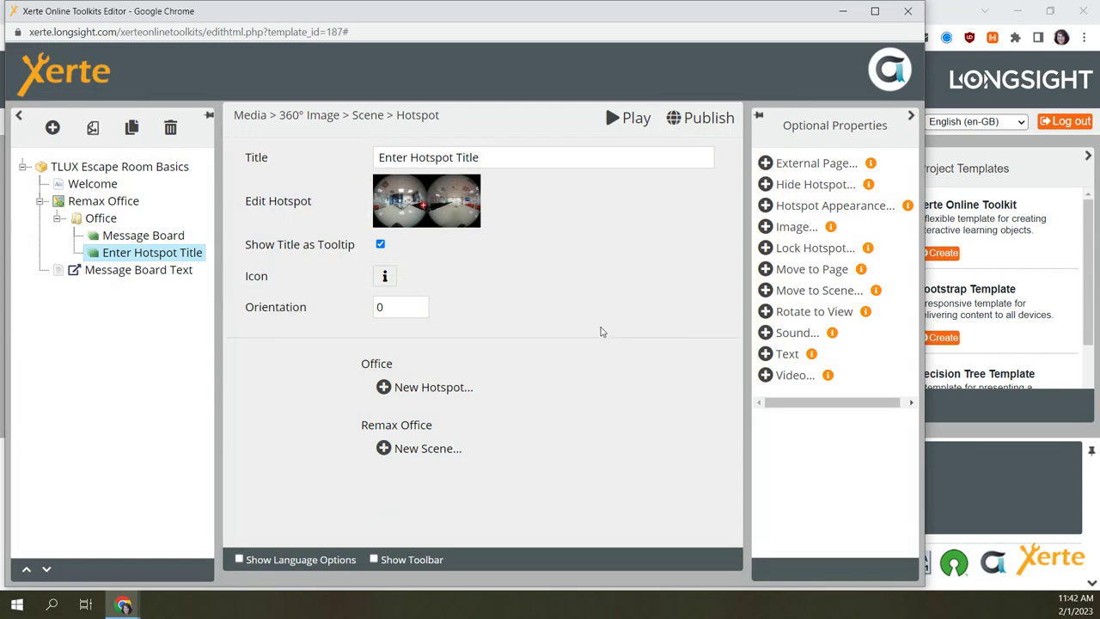
{"action": "left_click", "coordinate": [823, 249]}
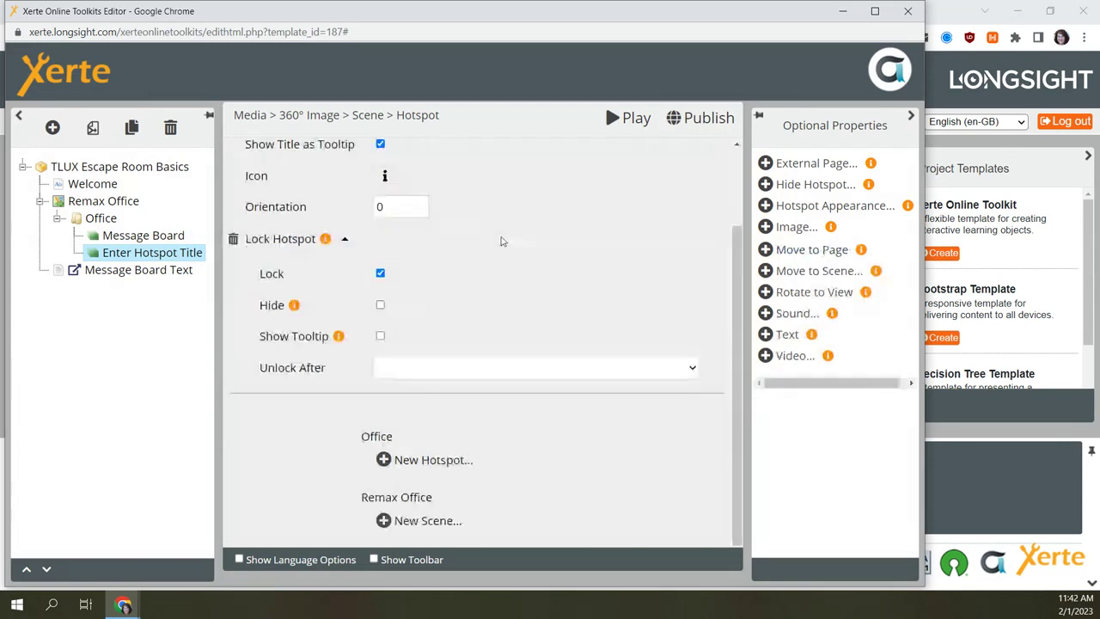
{"action": "left_click", "coordinate": [397, 368]}
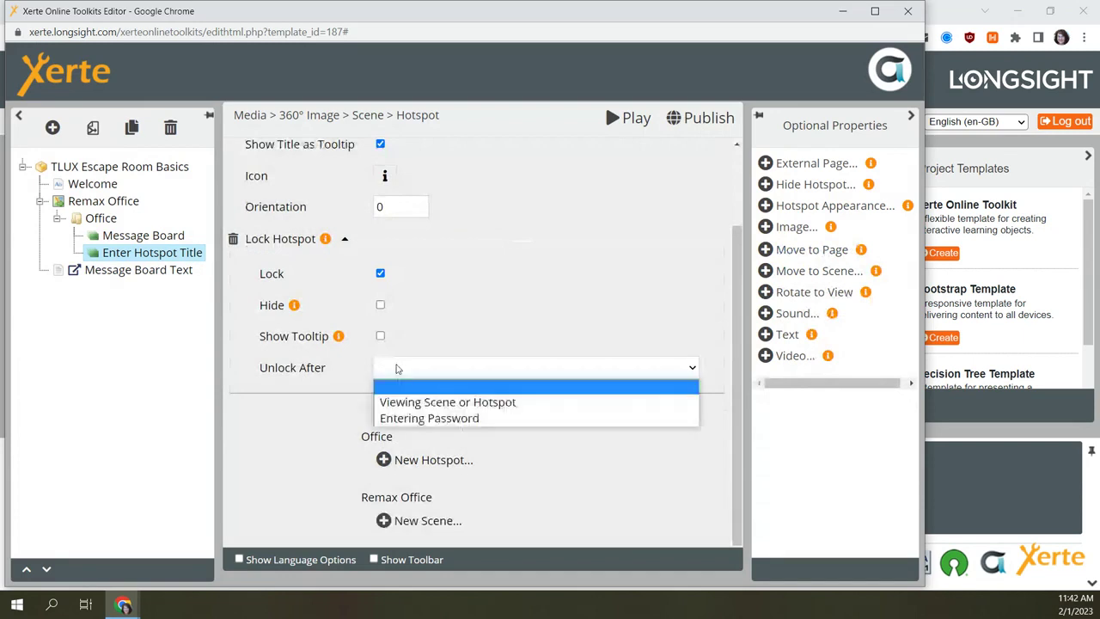
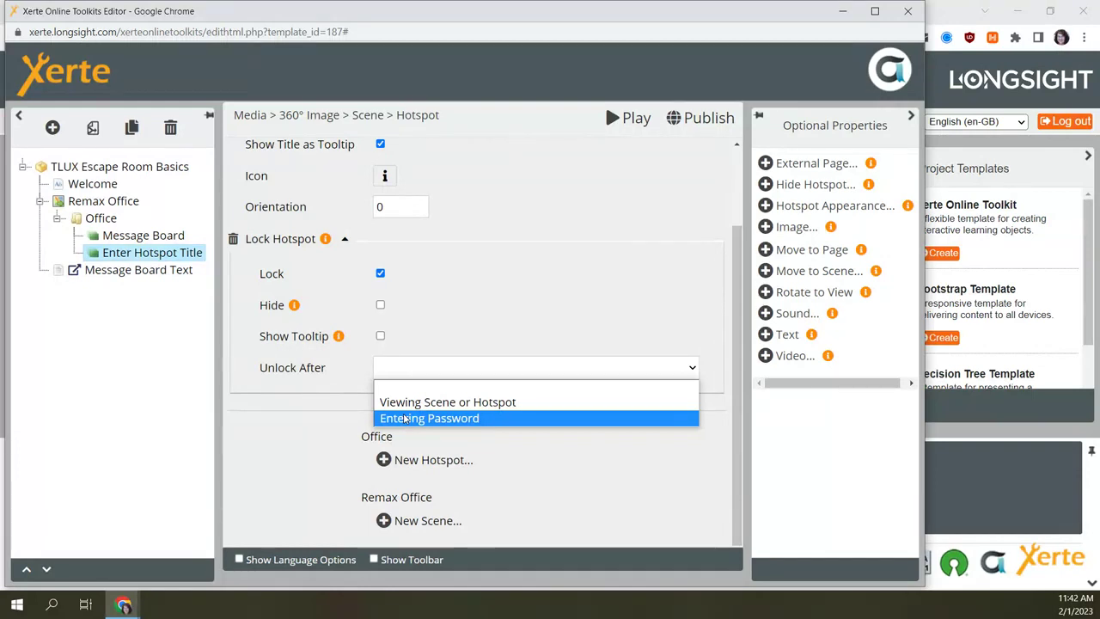
- Set the hotspot to unlock after entering a password, and add instructions 'Enter the voicemail password'
{"action": "left_click", "coordinate": [403, 421]}
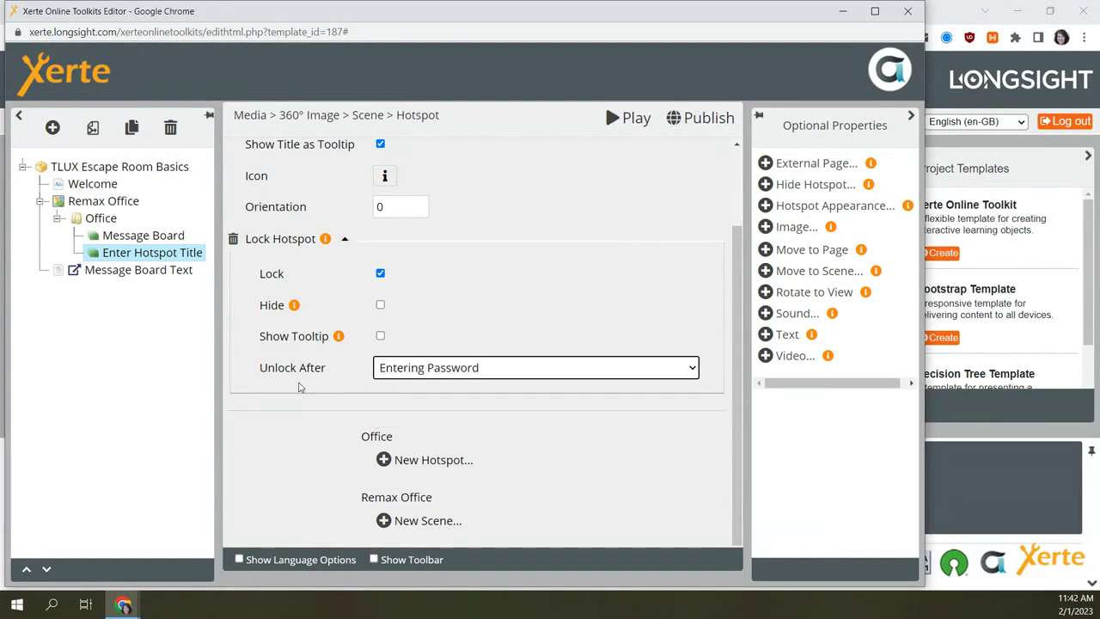
{"action": "left_click", "coordinate": [526, 402]}
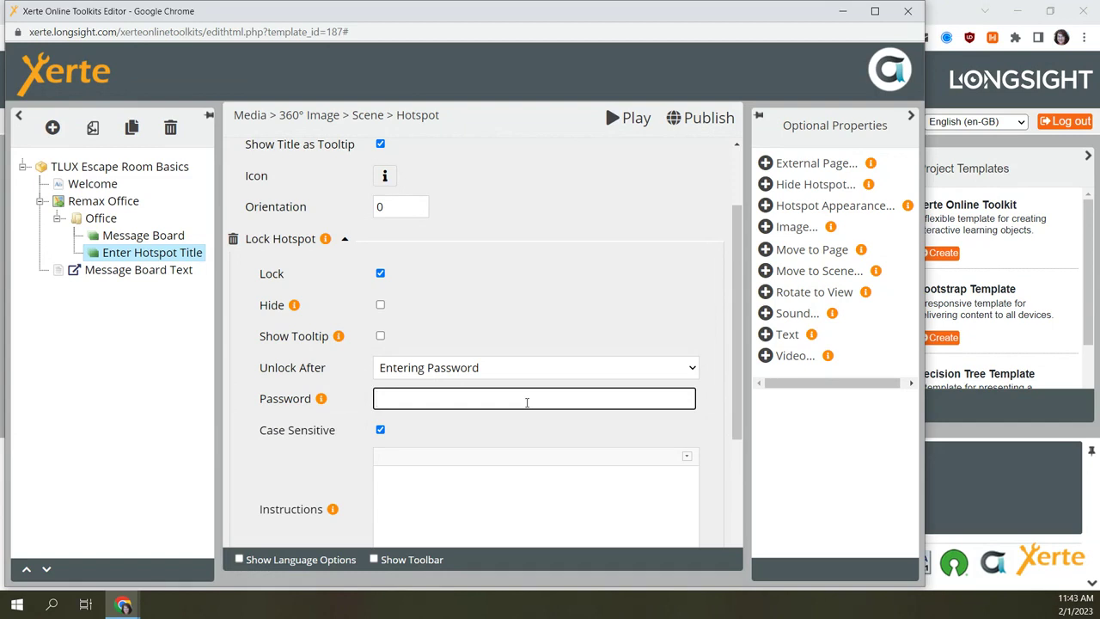
{"action": "type", "text": "020123"}
{"action": "scroll", "coordinate": [527, 402], "scroll_direction": "down", "scroll_amount": 2}
{"action": "left_click", "coordinate": [526, 424]}
{"action": "type", "text": "Enter the void"}
{"action": "type", "text": "email password"}
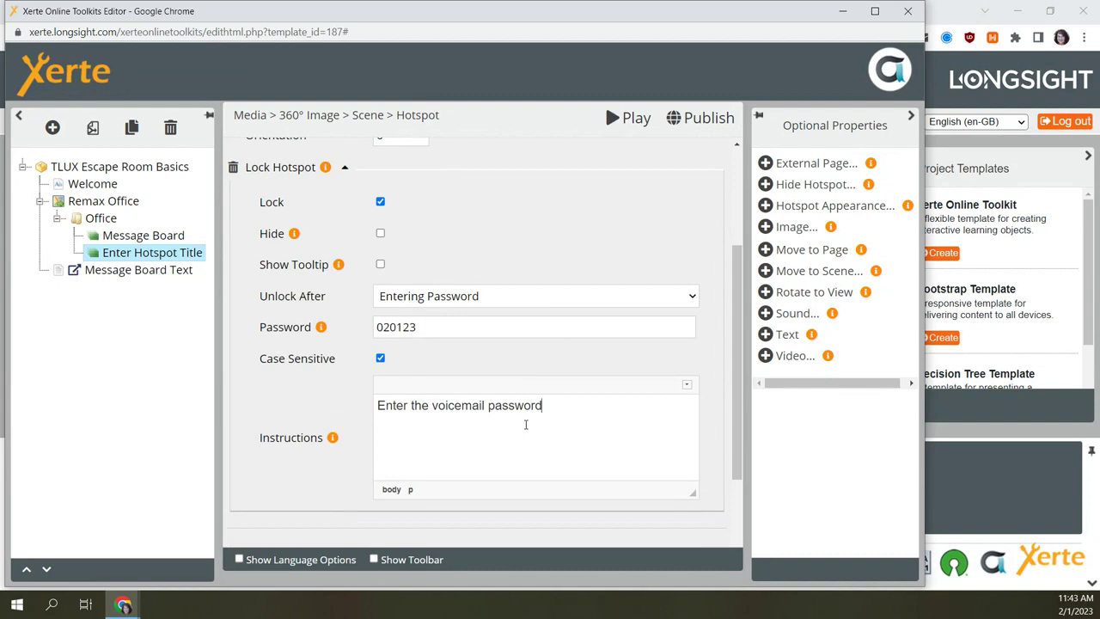
{"action": "scroll", "coordinate": [624, 267], "scroll_direction": "up", "scroll_amount": 2}
{"action": "scroll", "coordinate": [625, 266], "scroll_direction": "up", "scroll_amount": 1}
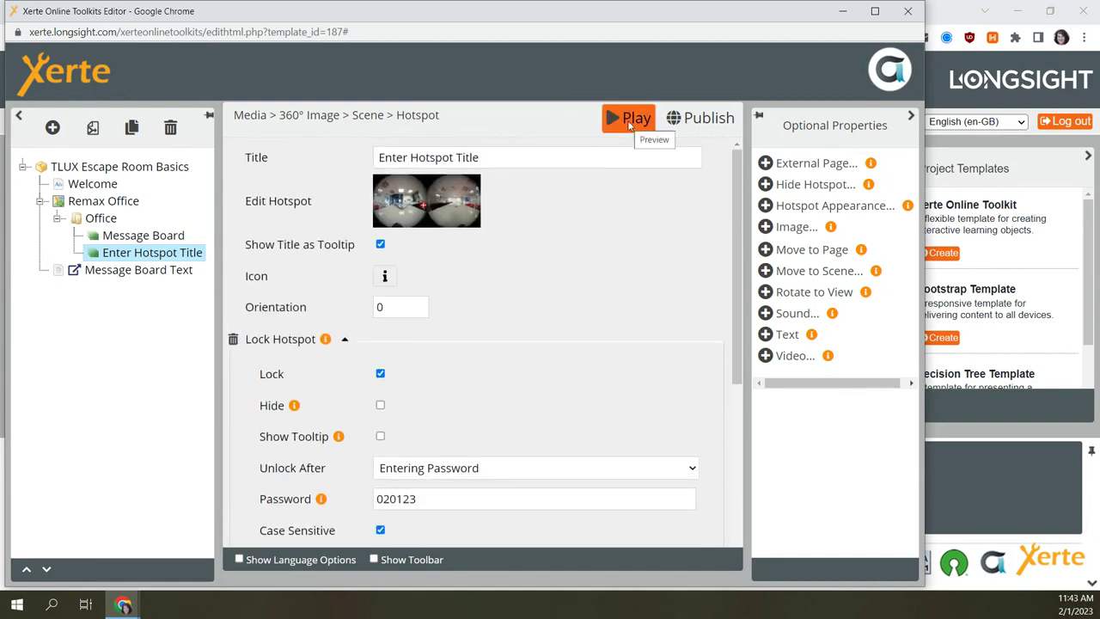
{"action": "left_click", "coordinate": [628, 120]}
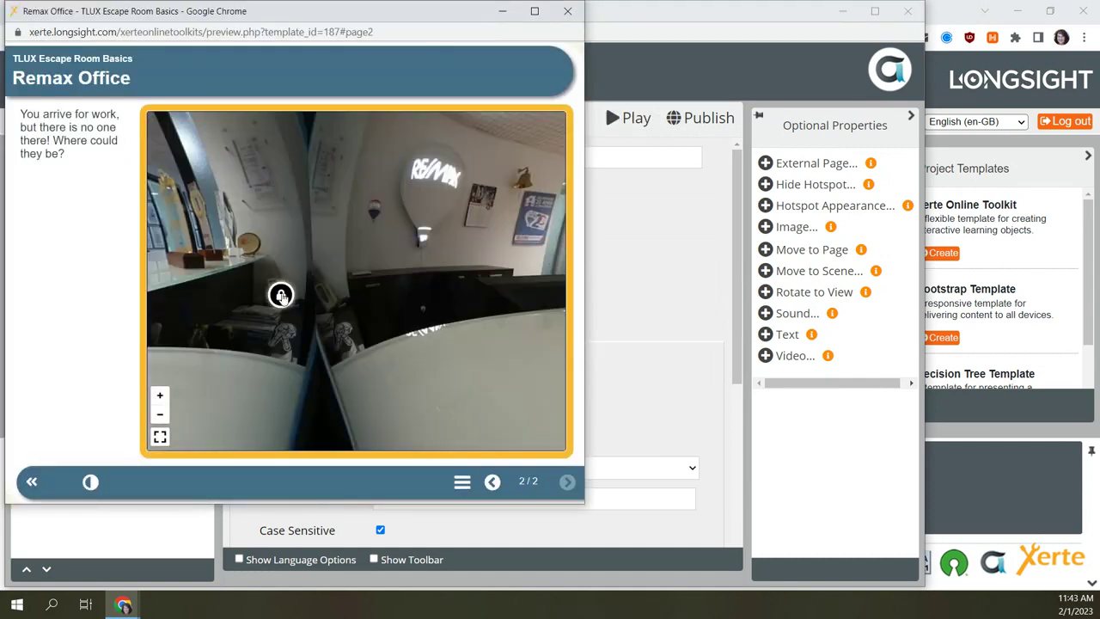
{"action": "left_click", "coordinate": [281, 295]}
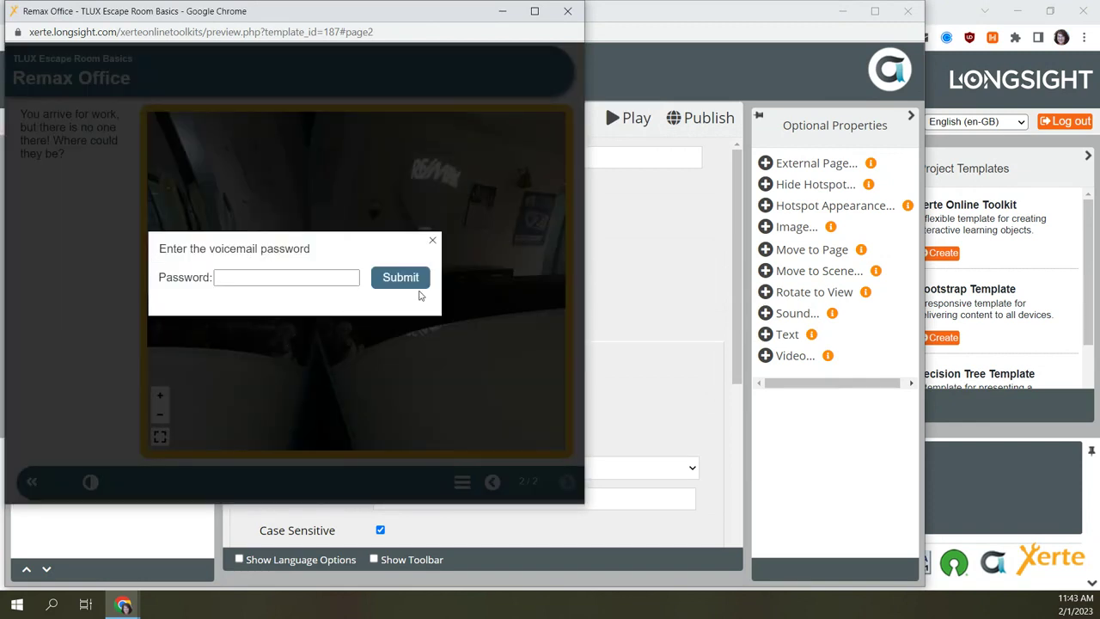
{"action": "left_click", "coordinate": [433, 241]}
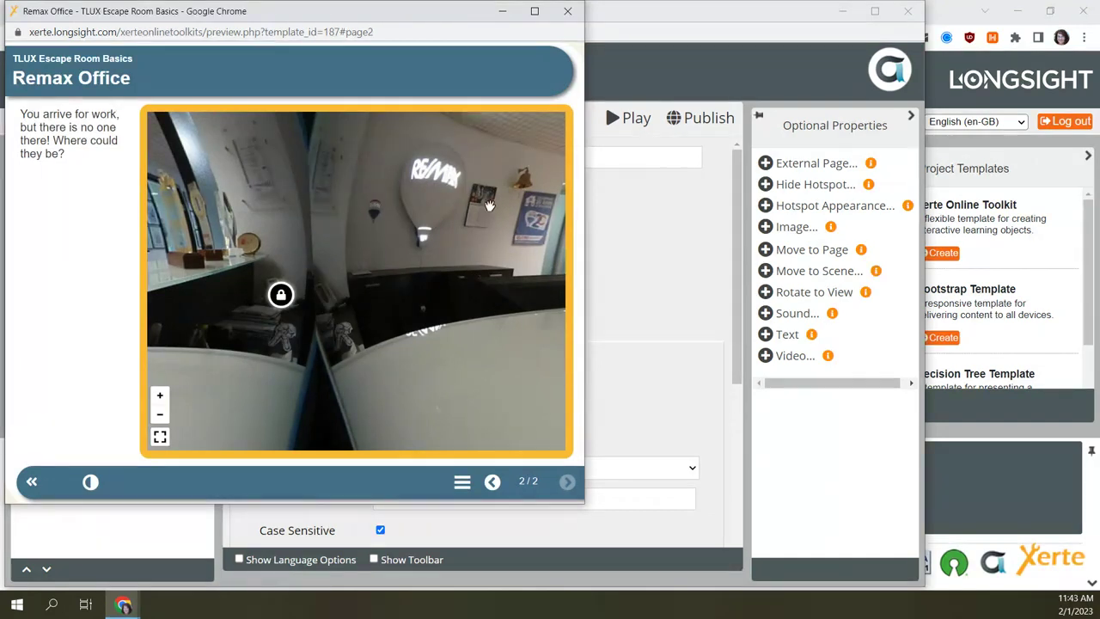
{"action": "left_click_drag", "start_coordinate": [343, 145], "coordinate": [239, 229]}
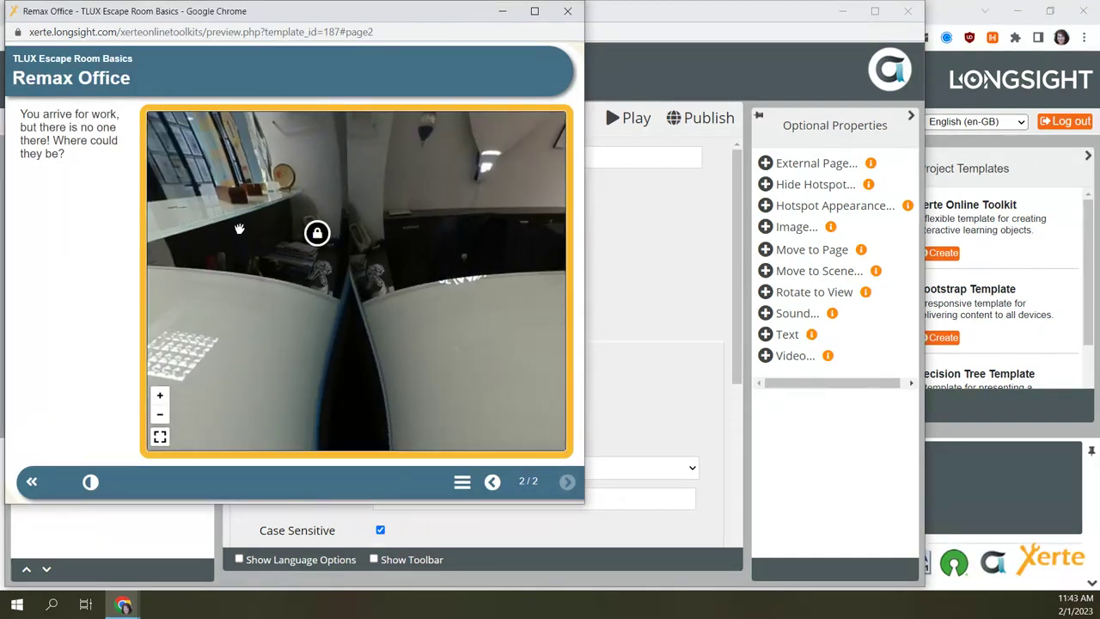
{"action": "left_click", "coordinate": [567, 10]}
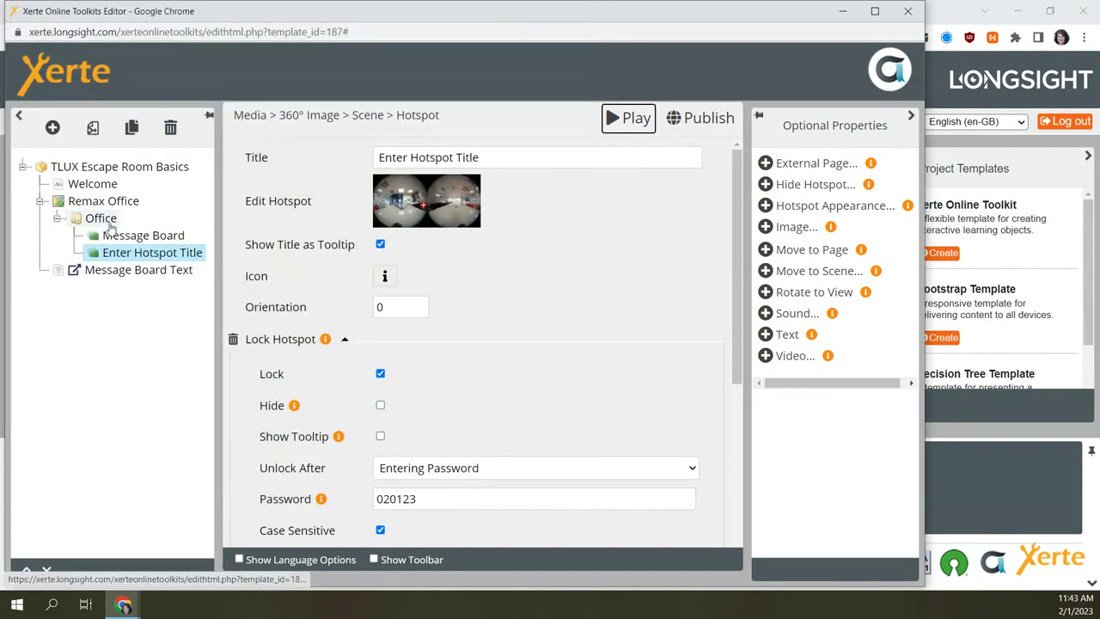
- Add a new hotspot to the Office scene and position it on the 360° panorama
{"action": "left_click", "coordinate": [110, 222]}
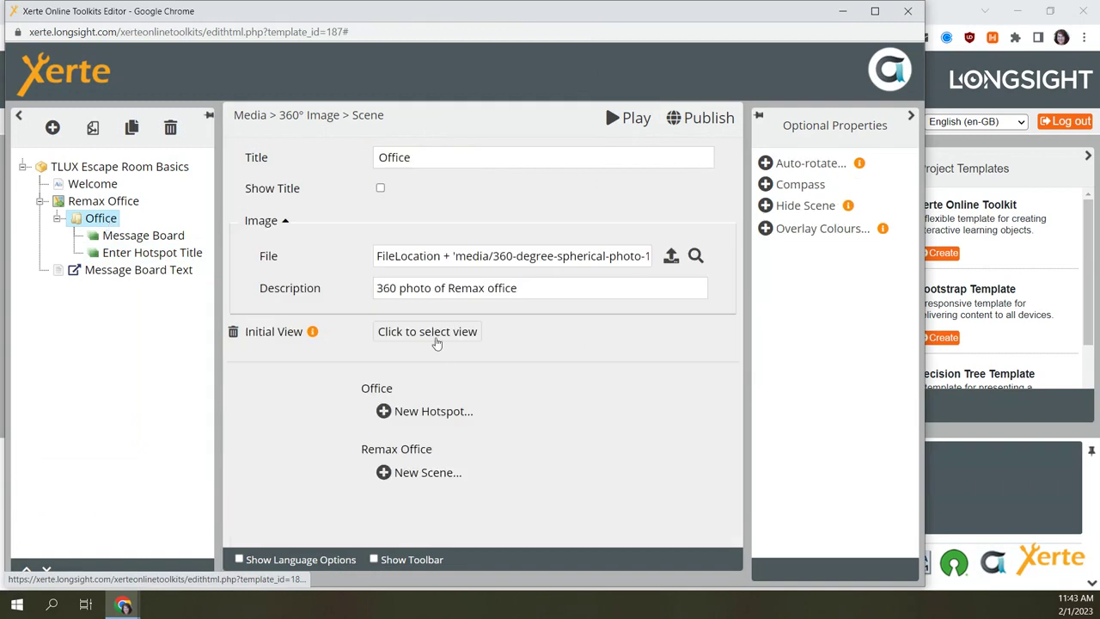
{"action": "left_click", "coordinate": [418, 412]}
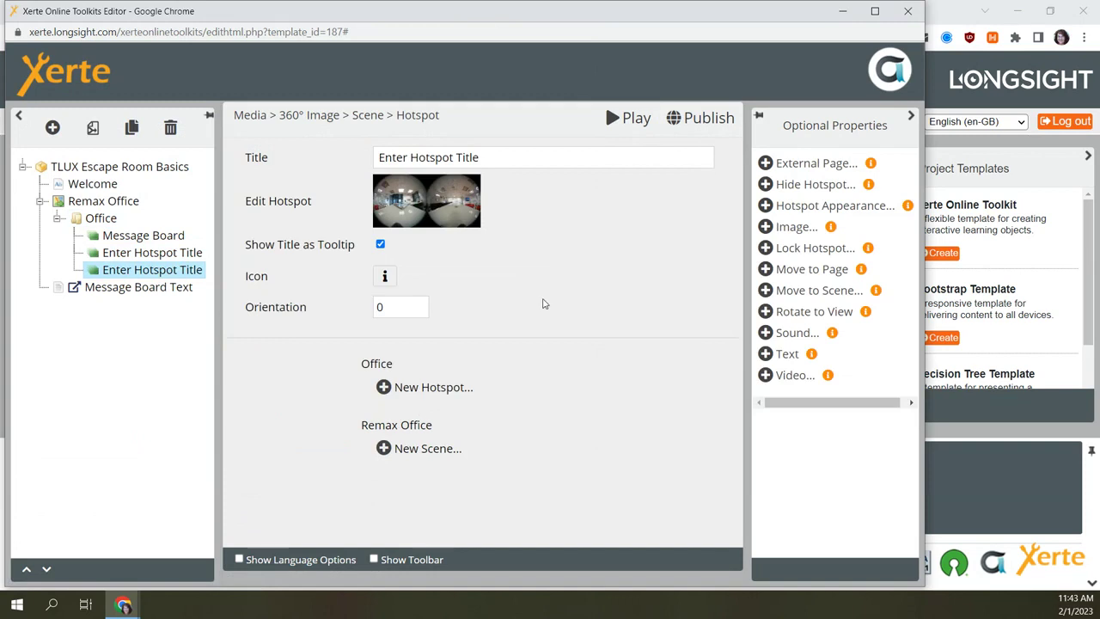
{"action": "left_click", "coordinate": [421, 204]}
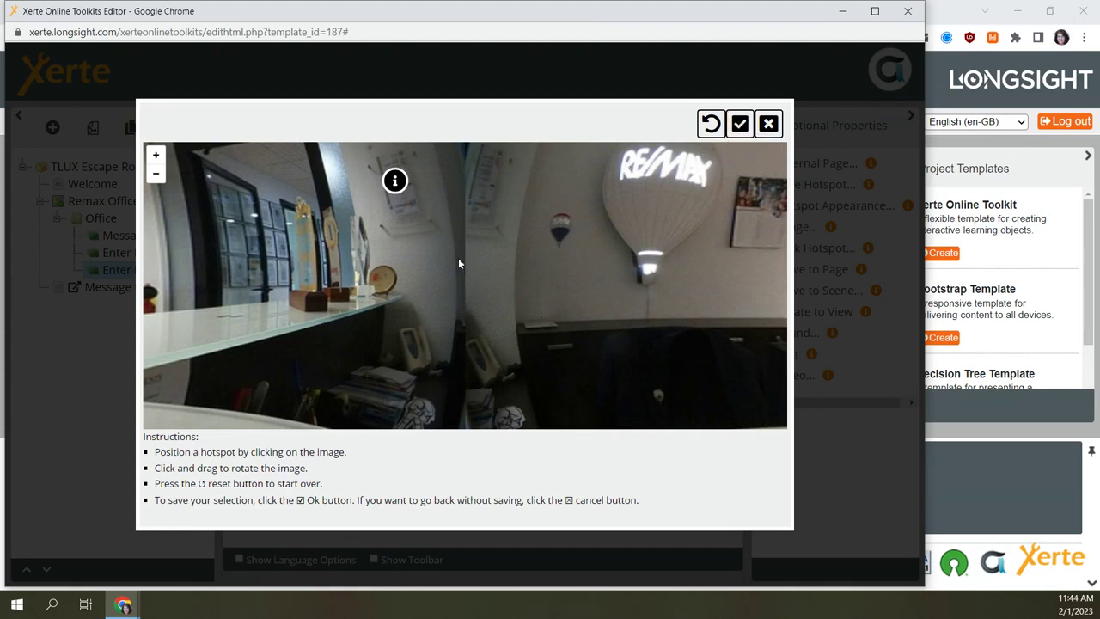
{"action": "left_click", "coordinate": [739, 124]}
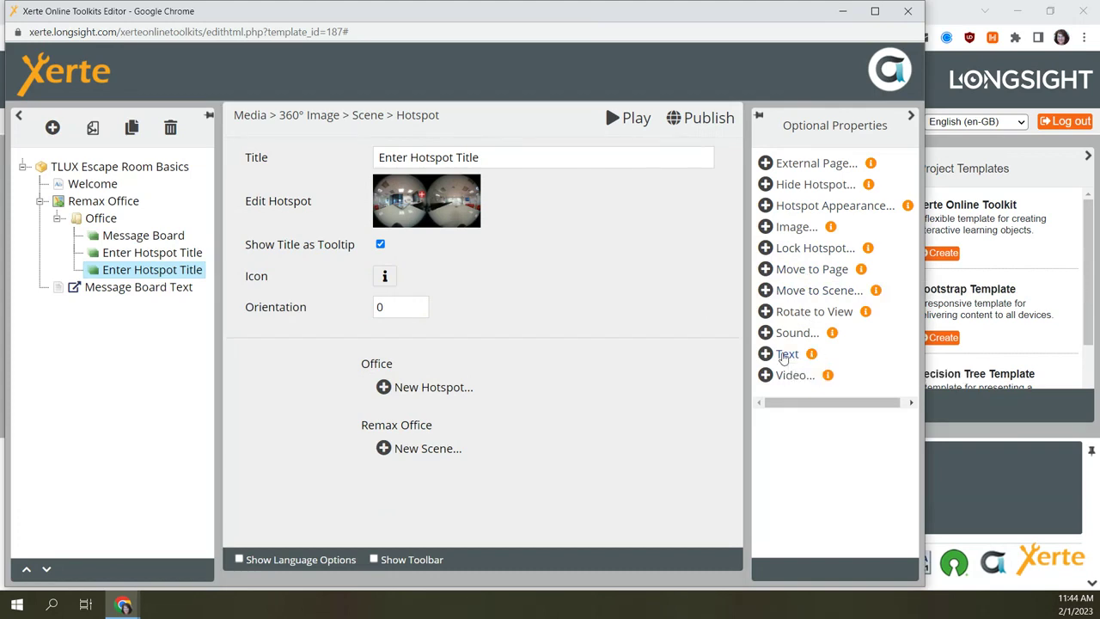
- Give the new hotspot text stating the voicemail password, then preview the project
{"action": "left_click", "coordinate": [783, 354]}
{"action": "left_click", "coordinate": [474, 265]}
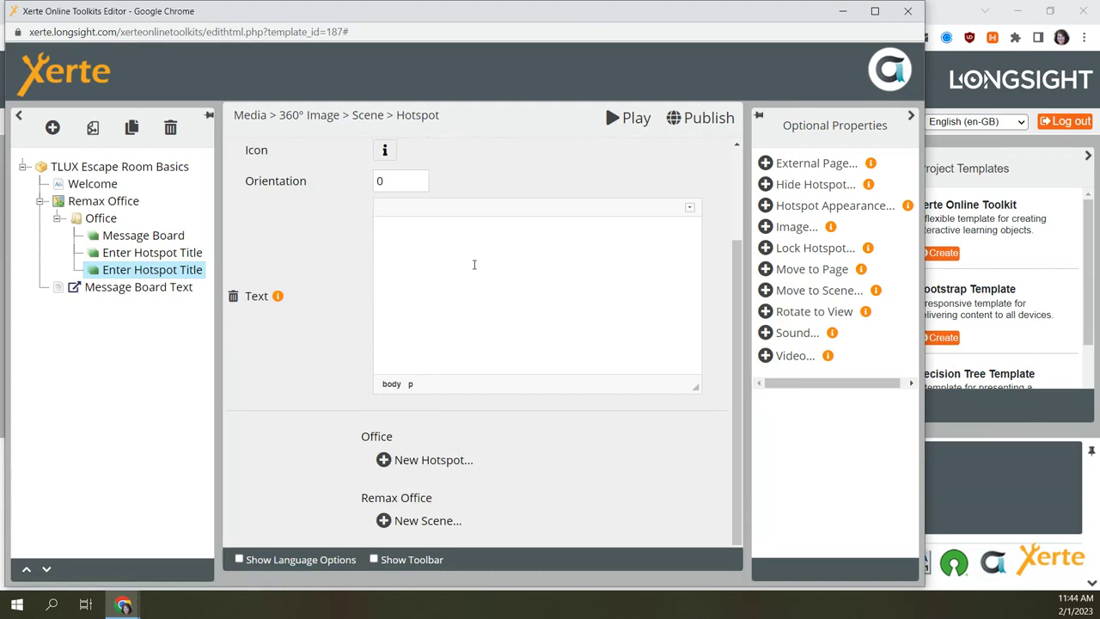
{"action": "type", "text": "The voicemail pass"}
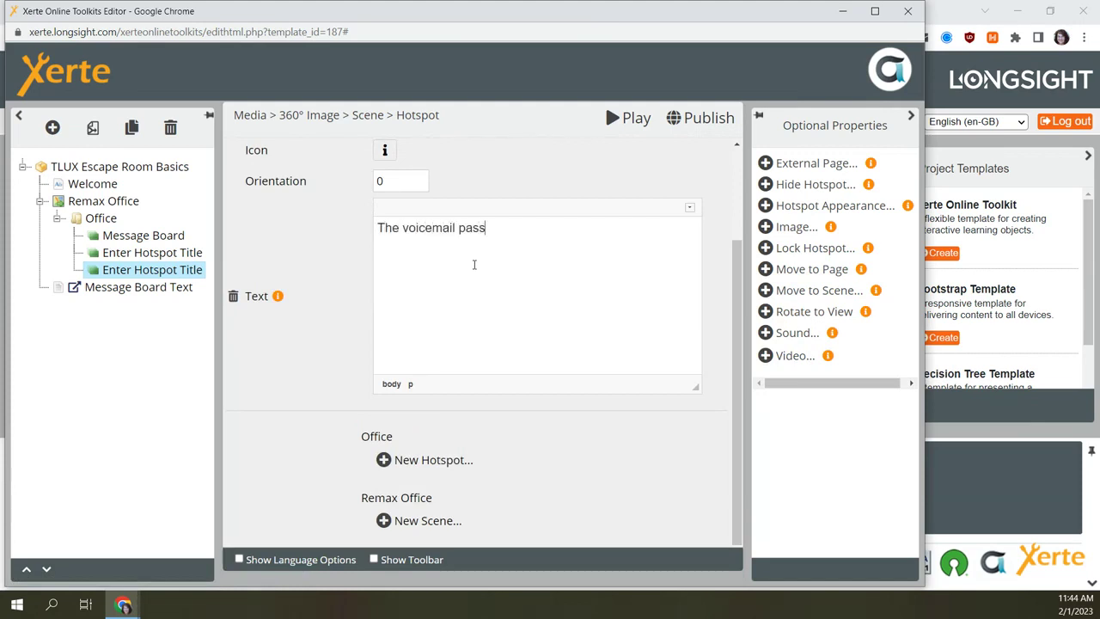
{"action": "type", "text": "word is 020123"}
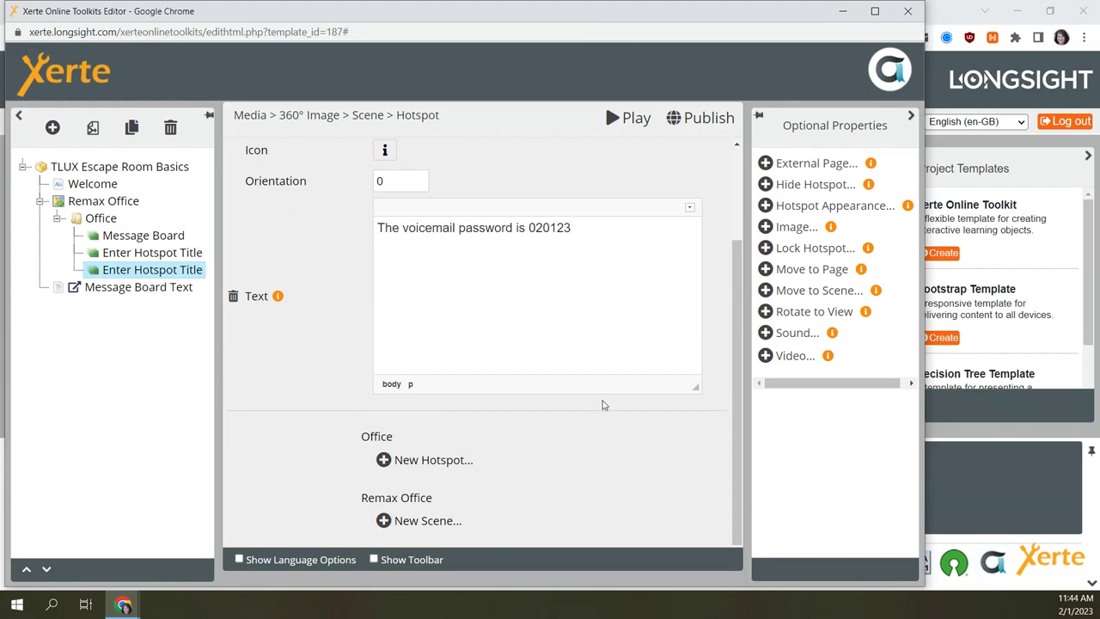
{"action": "type", "text": "."}
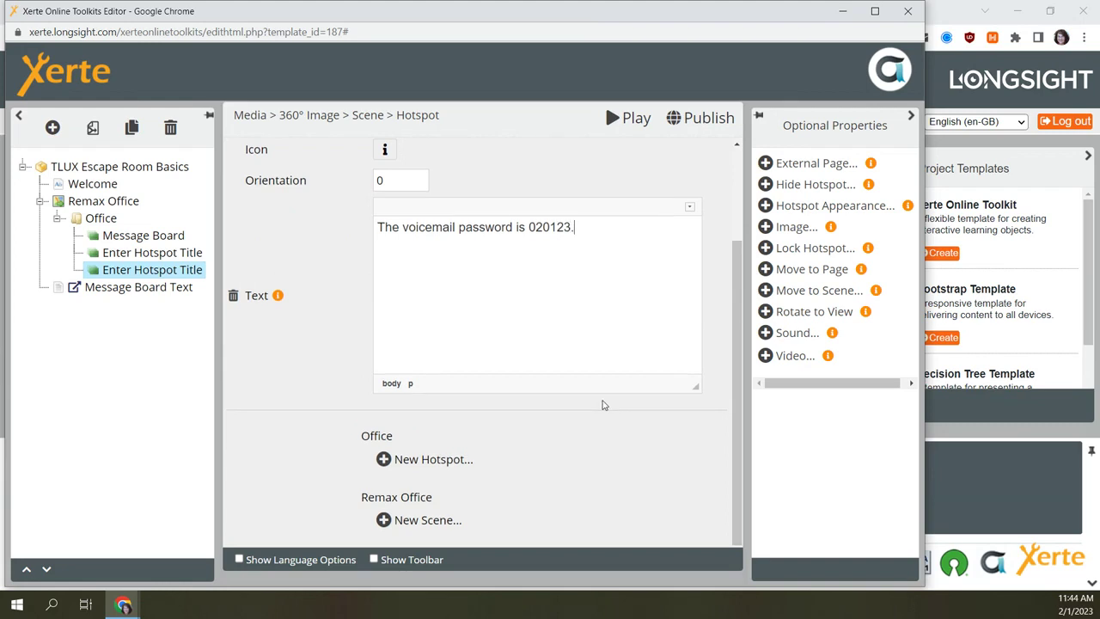
{"action": "scroll", "coordinate": [579, 421], "scroll_direction": "up", "scroll_amount": 2}
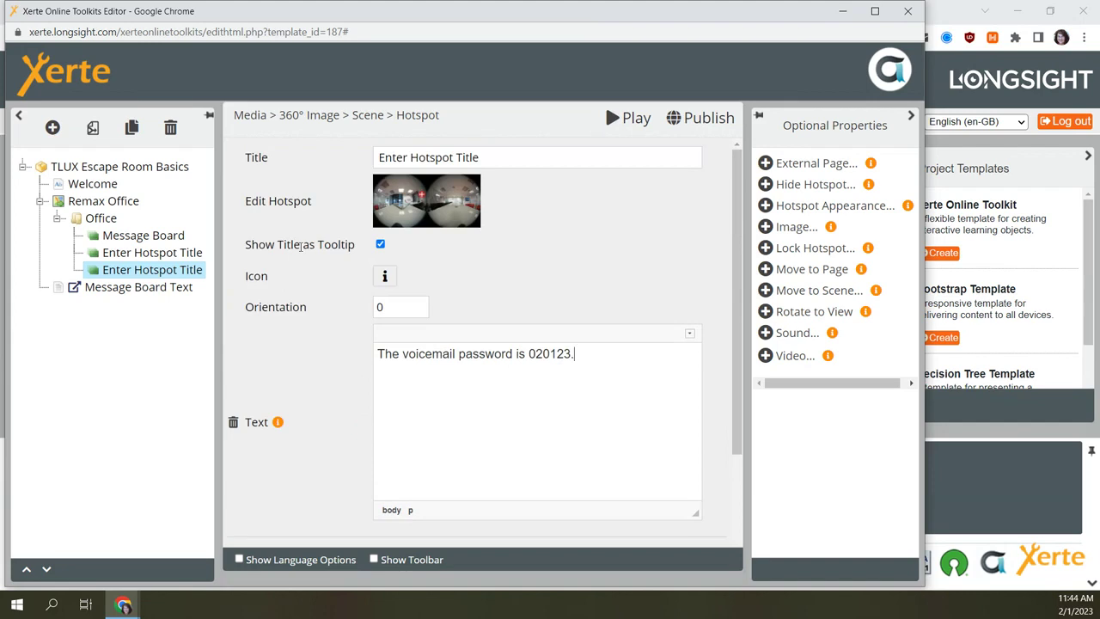
{"action": "left_click", "coordinate": [632, 117]}
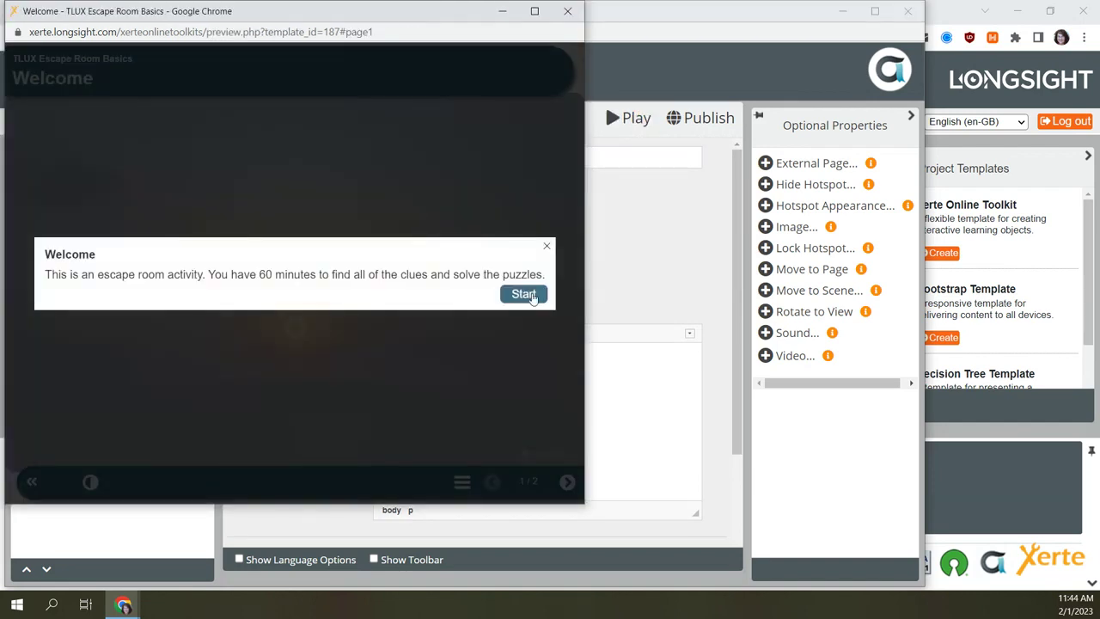
- Start the escape room, look around the Remax Office panorama and read the message board clue
{"action": "left_click", "coordinate": [517, 298]}
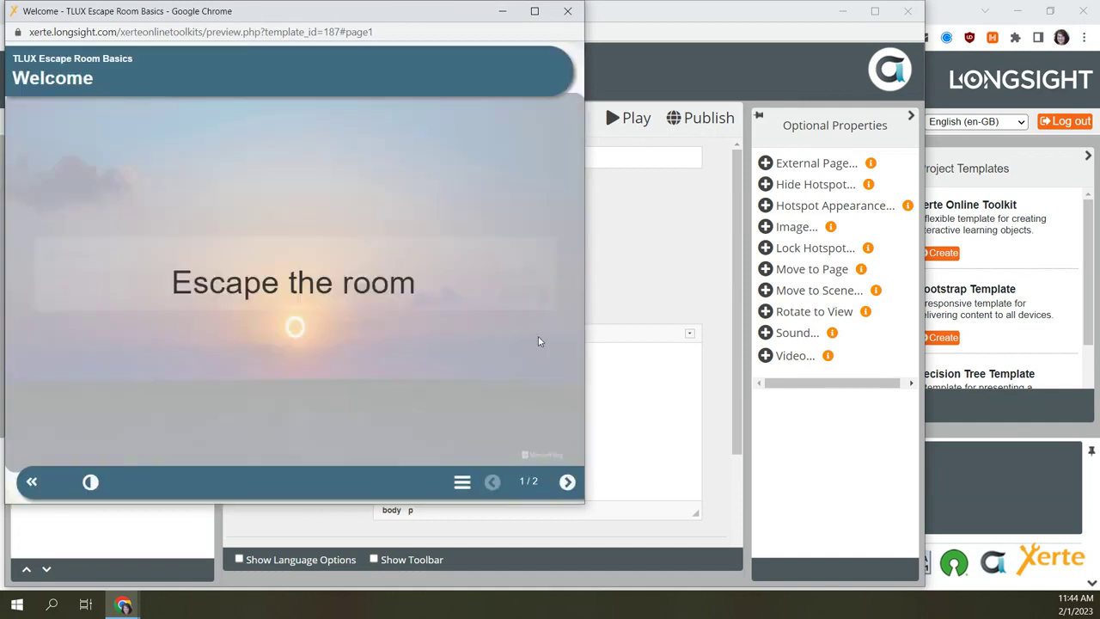
{"action": "left_click", "coordinate": [567, 481]}
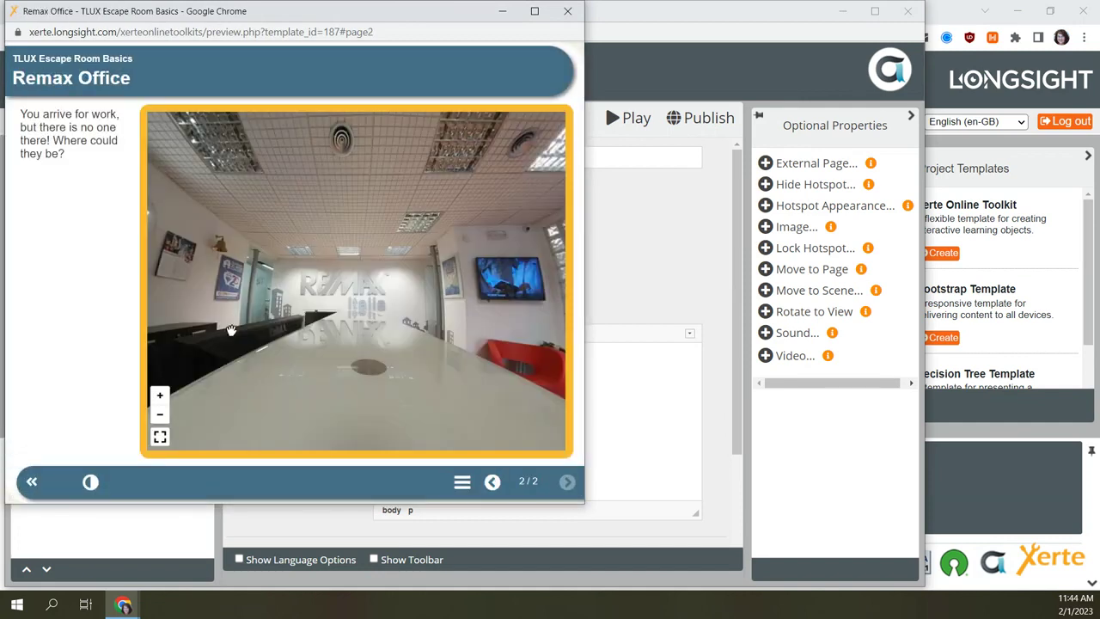
{"action": "left_click_drag", "start_coordinate": [183, 323], "coordinate": [344, 236]}
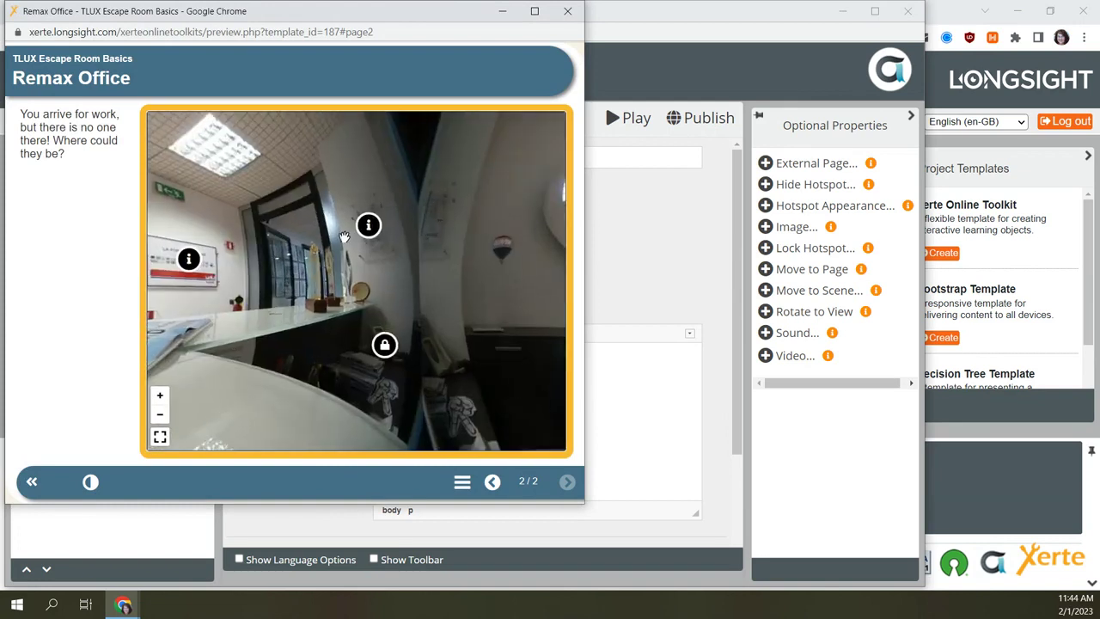
{"action": "left_click", "coordinate": [196, 241]}
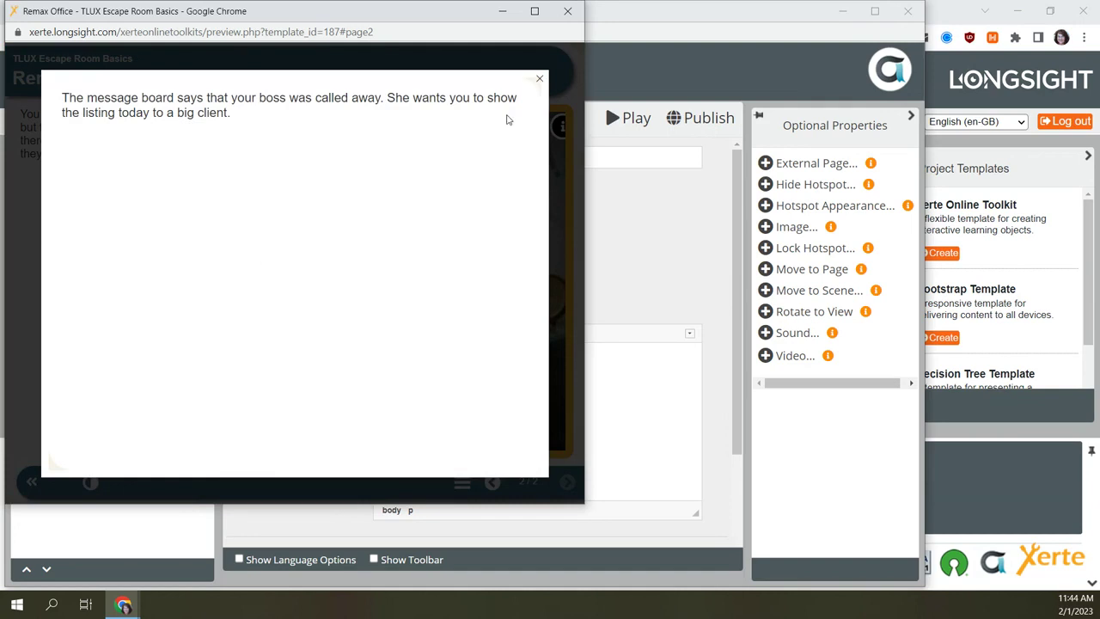
{"action": "left_click", "coordinate": [540, 79]}
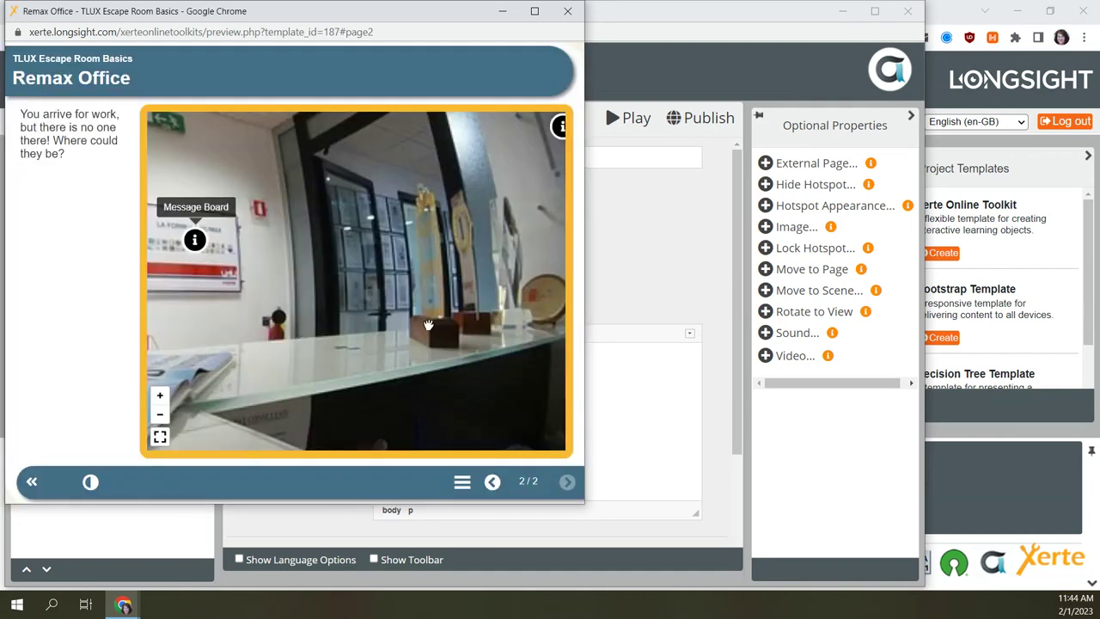
{"action": "left_click", "coordinate": [429, 323]}
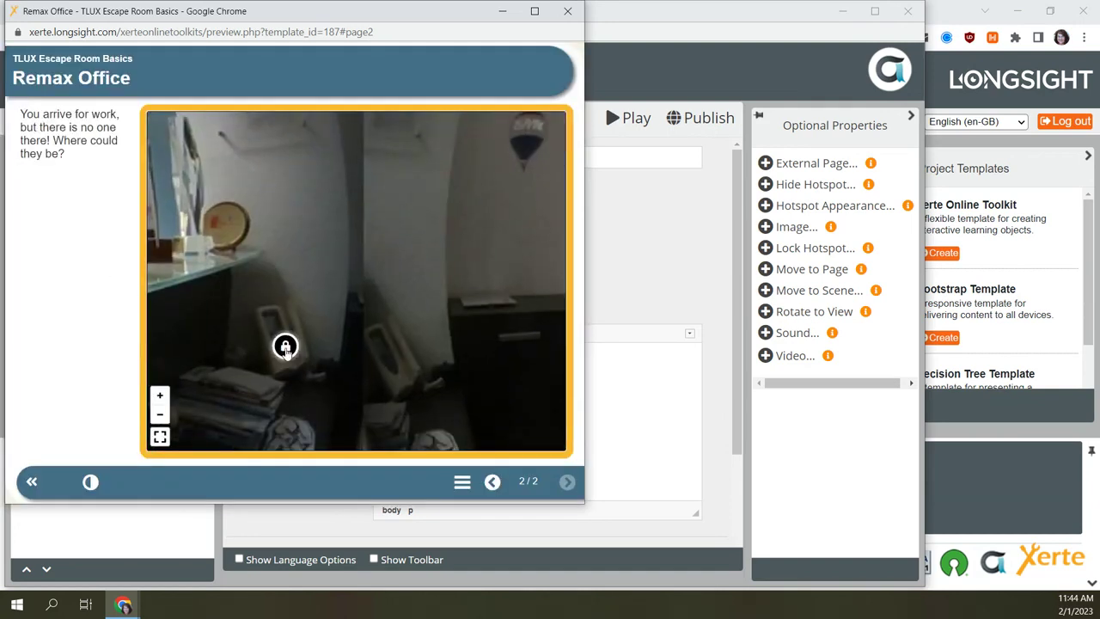
- Try the locked voicemail hotspot, then read the clue revealing its password
{"action": "left_click", "coordinate": [285, 346]}
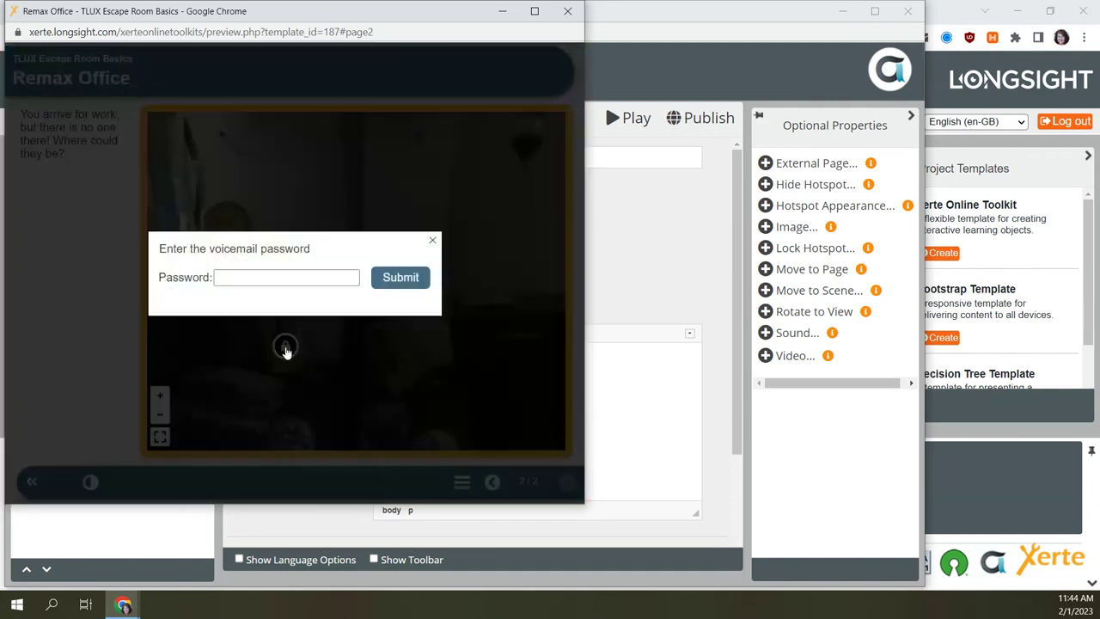
{"action": "left_click", "coordinate": [432, 240]}
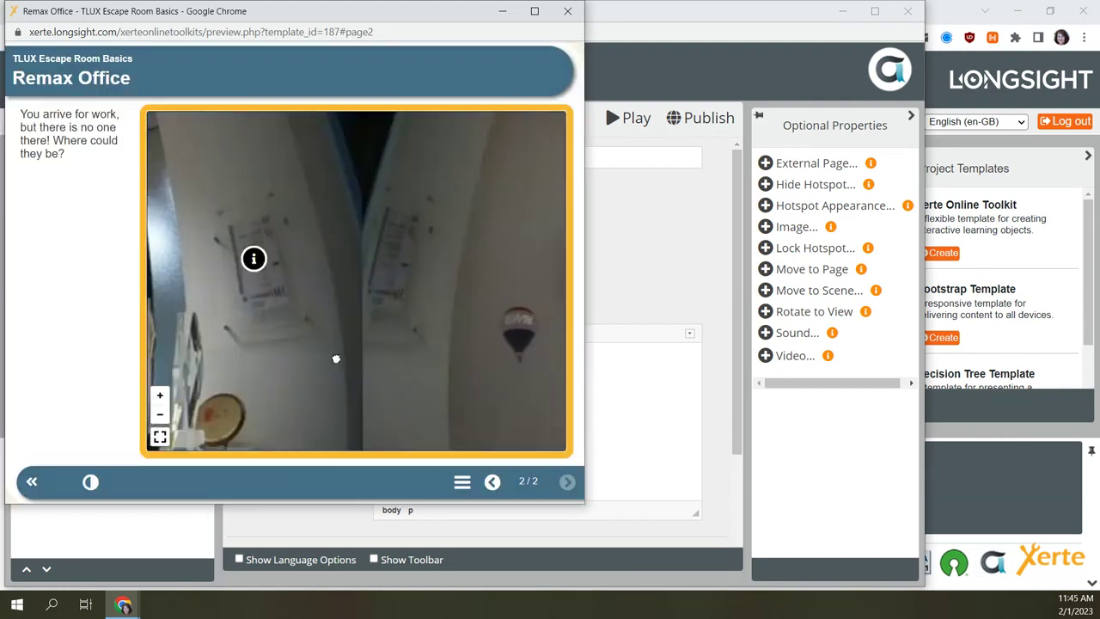
{"action": "left_click", "coordinate": [340, 262]}
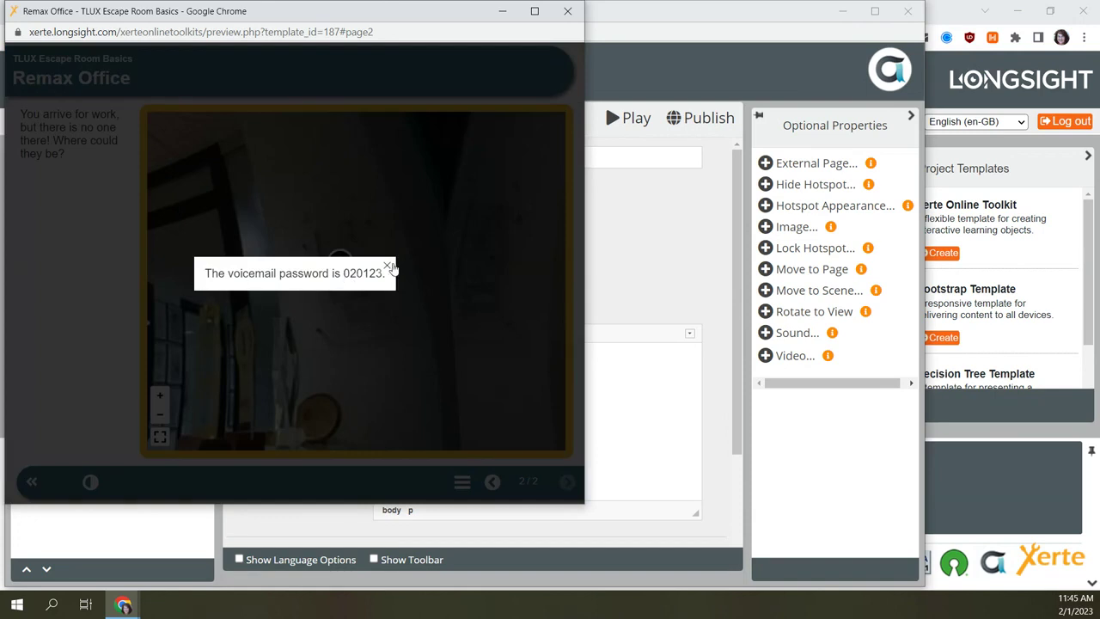
{"action": "left_click", "coordinate": [388, 266]}
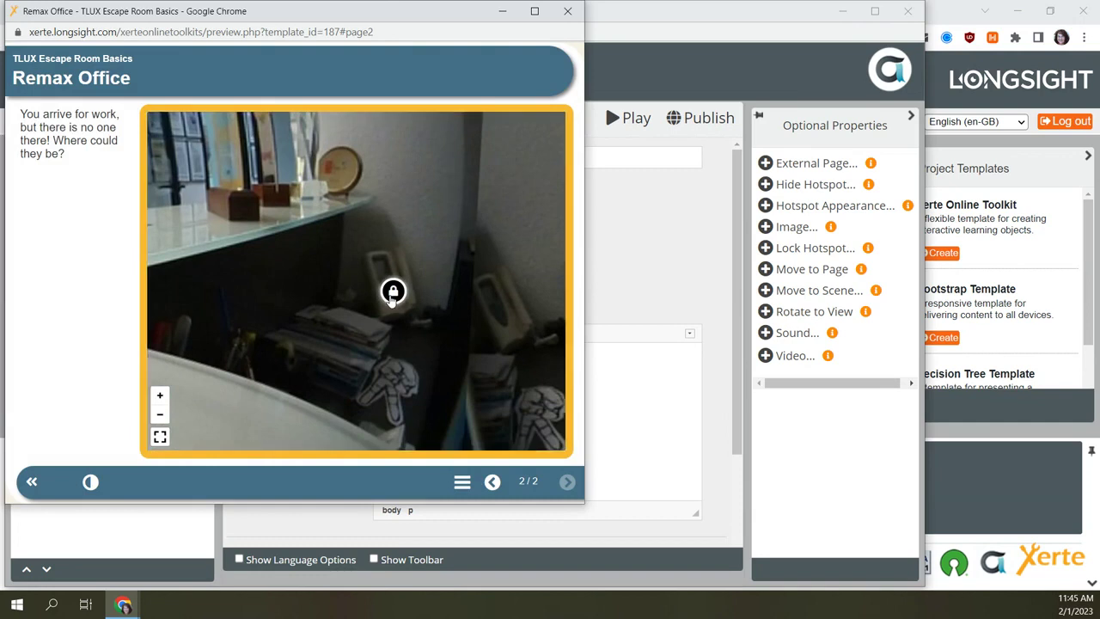
- Enter and submit the correct voicemail password, then close the preview
{"action": "left_click", "coordinate": [393, 292]}
{"action": "type", "text": "01"}
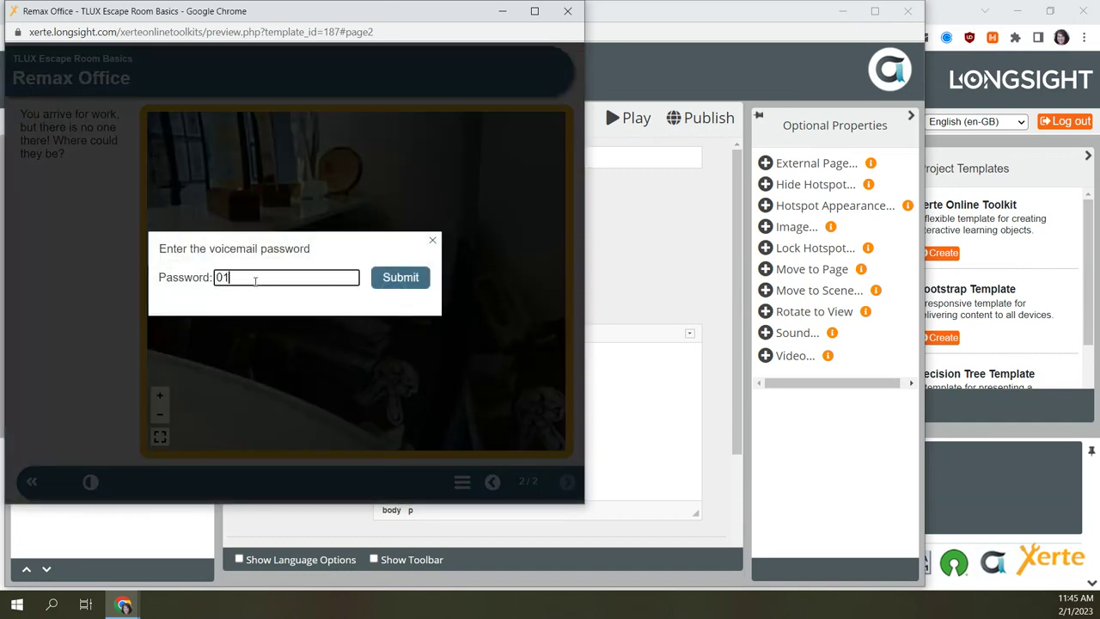
{"action": "type", "text": "0223"}
{"action": "left_click_drag", "start_coordinate": [244, 279], "coordinate": [204, 287]}
{"action": "type", "text": "020123"}
{"action": "key", "text": "Delete"}
{"action": "key", "text": "Delete"}
{"action": "left_click", "coordinate": [409, 278]}
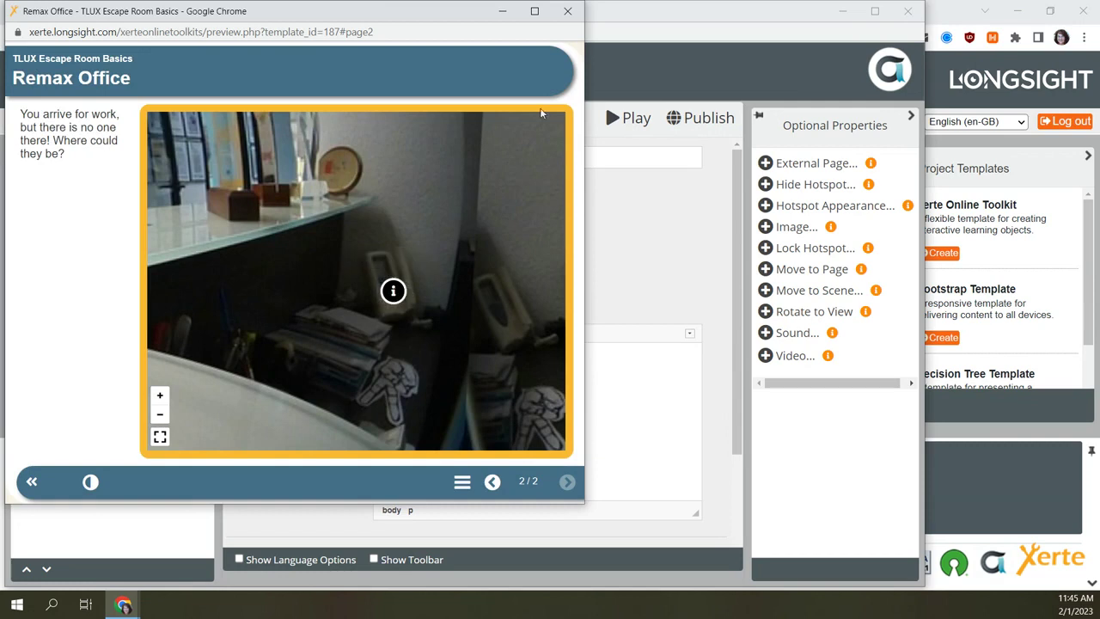
{"action": "left_click", "coordinate": [567, 11]}
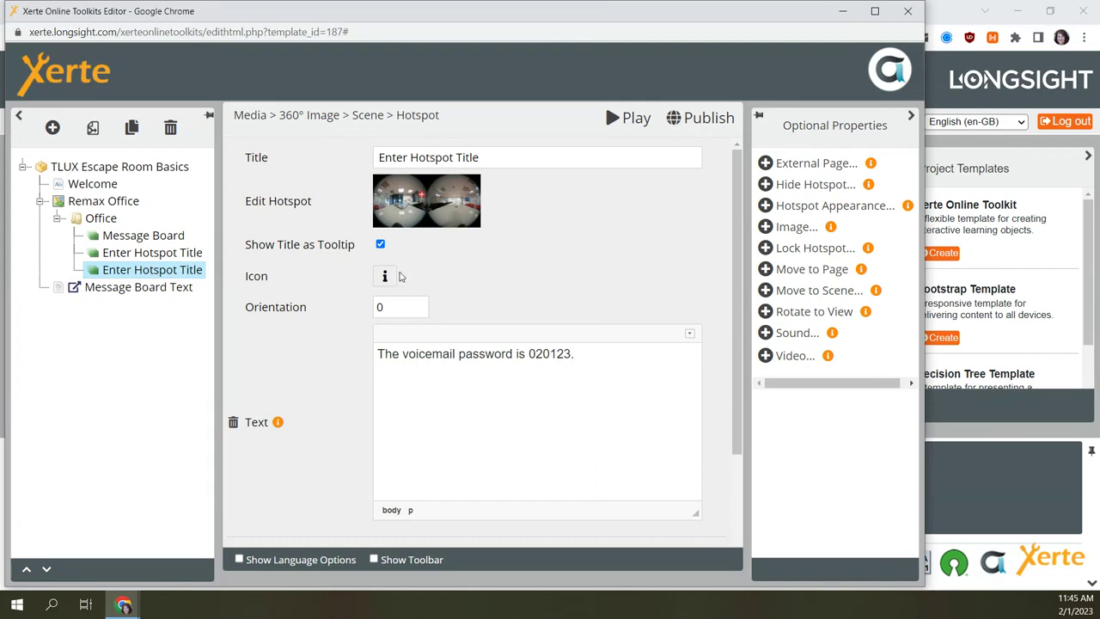
- Rename the first untitled hotspot to 'Phone'
{"action": "left_click", "coordinate": [171, 255]}
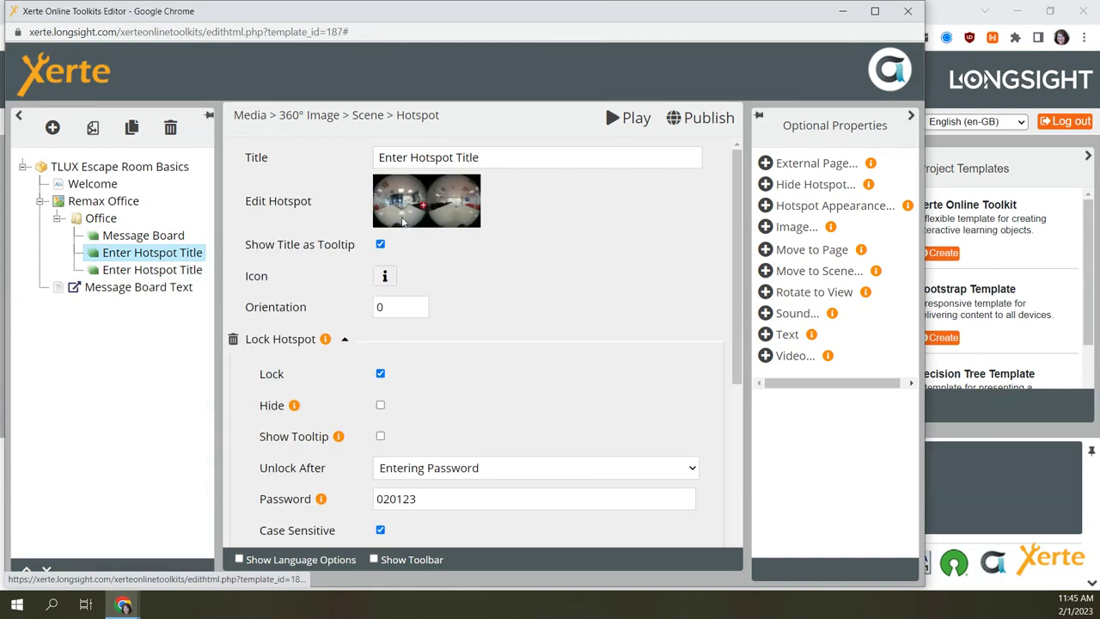
{"action": "left_click_drag", "start_coordinate": [503, 152], "coordinate": [341, 172]}
{"action": "type", "text": "Phone"}
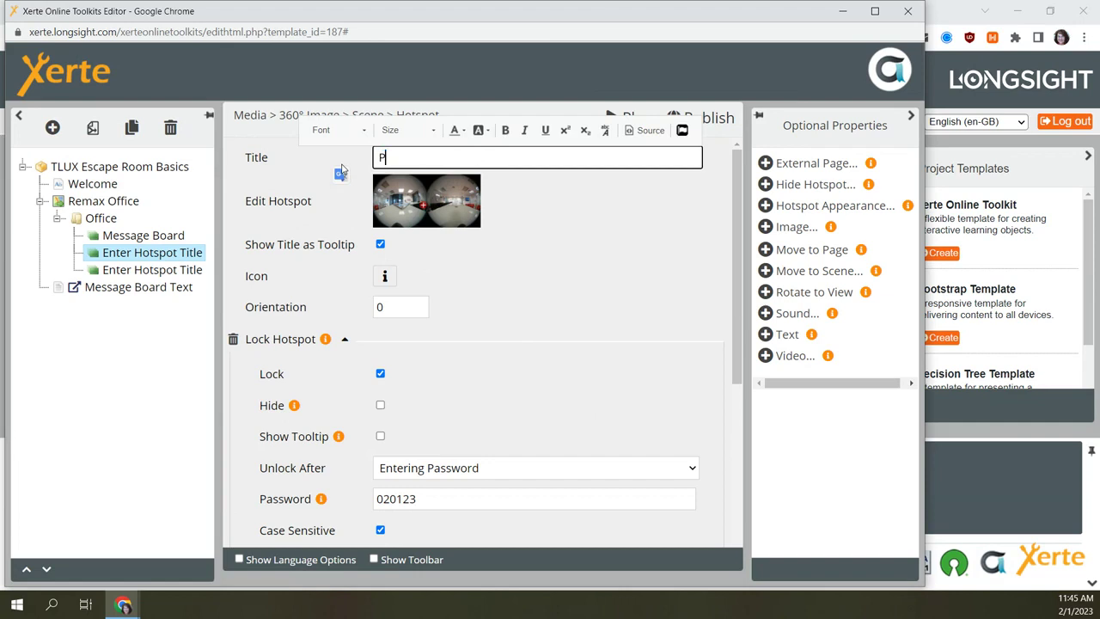
- Rename the second untitled hotspot to 'Bulletin Board'
{"action": "left_click", "coordinate": [139, 270]}
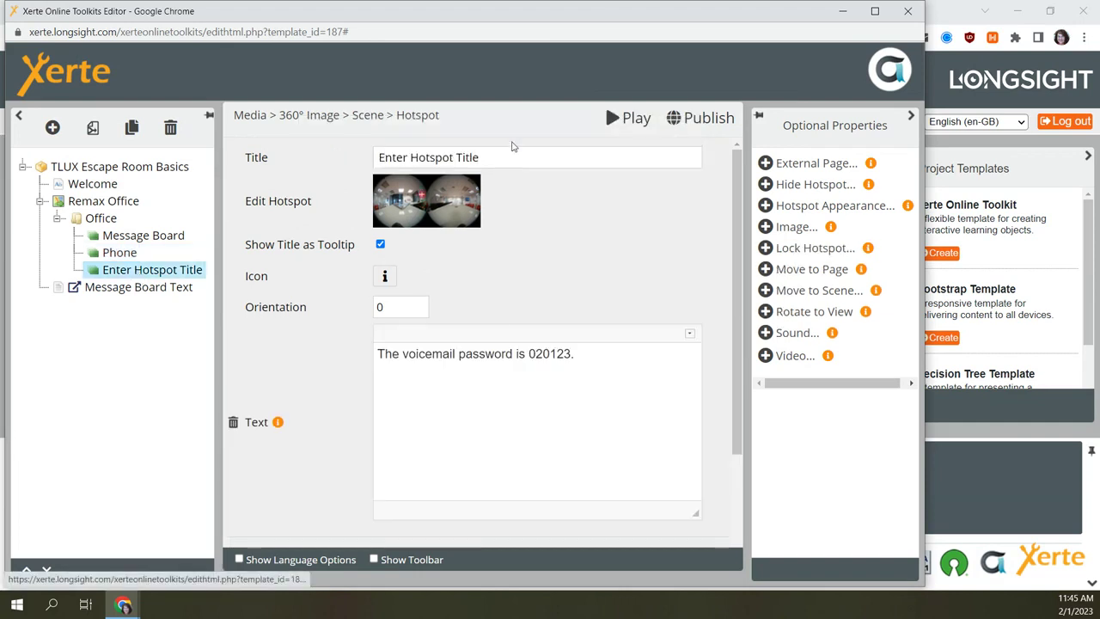
{"action": "left_click_drag", "start_coordinate": [505, 153], "coordinate": [323, 157]}
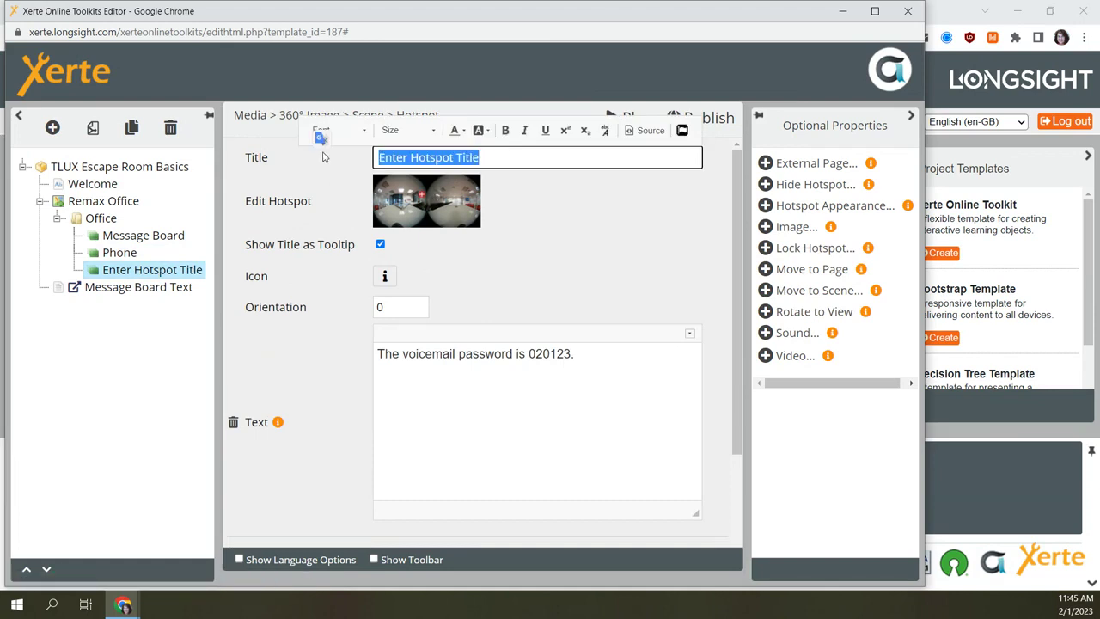
{"action": "type", "text": "M"}
{"action": "key", "text": "BackSpace"}
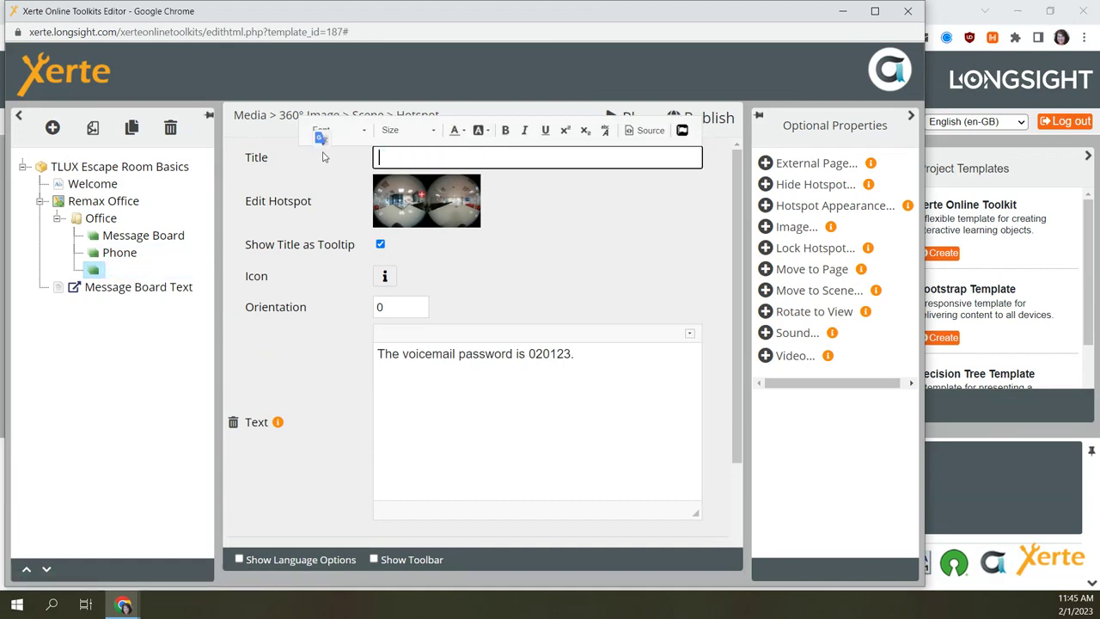
{"action": "type", "text": "Bulletin Board"}
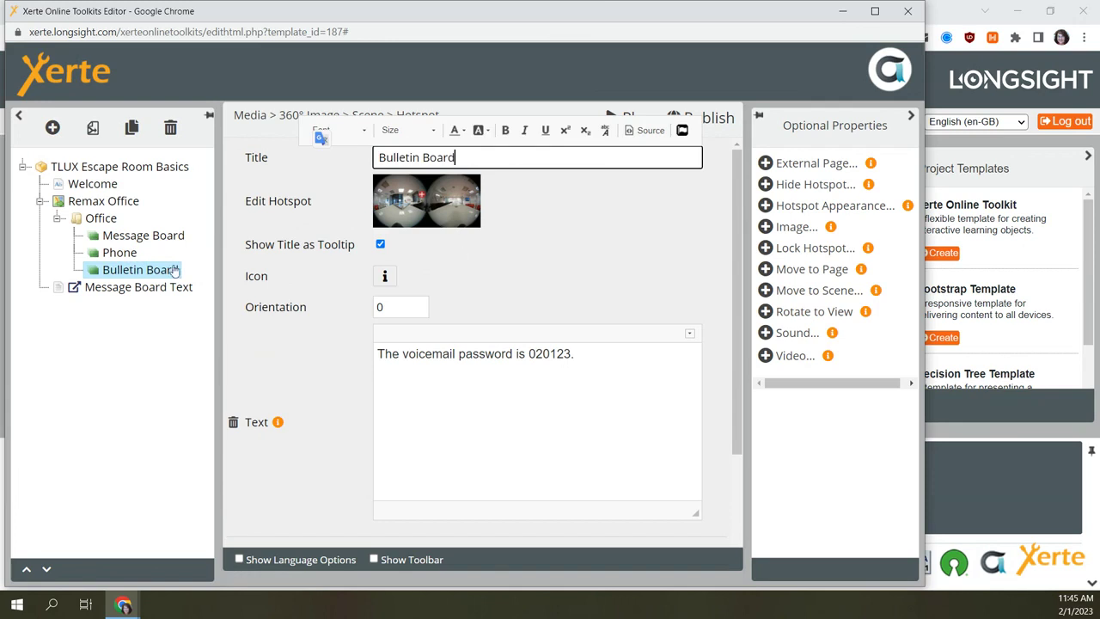
{"action": "left_click", "coordinate": [117, 252]}
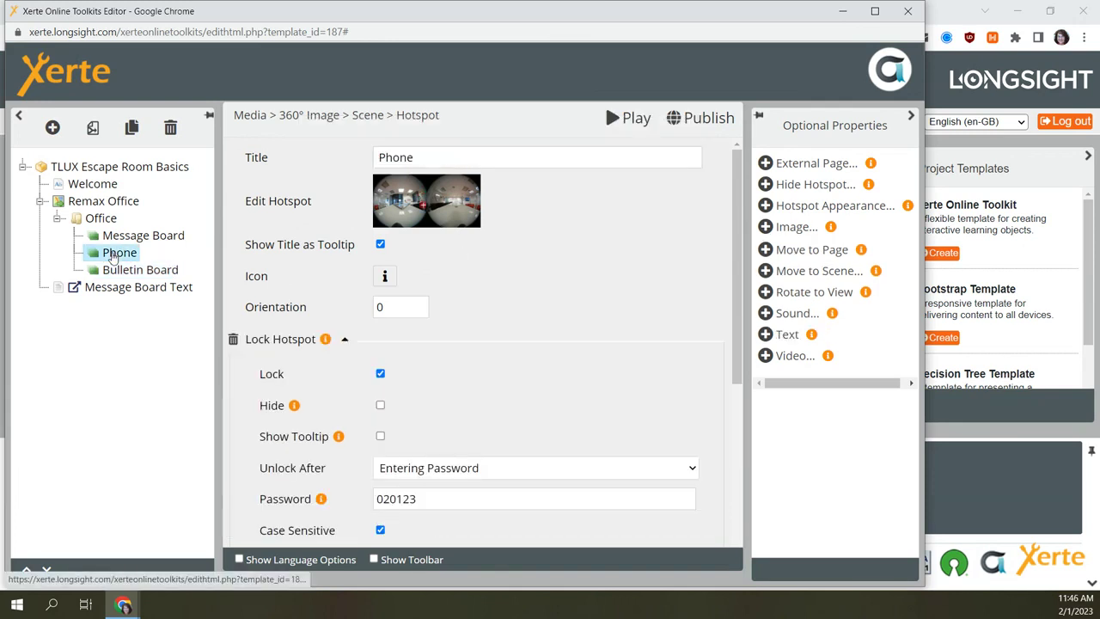
- Add an Audio Player sound to the Phone hotspot and open the media library for it
{"action": "scroll", "coordinate": [563, 363], "scroll_direction": "down", "scroll_amount": 1}
{"action": "scroll", "coordinate": [563, 362], "scroll_direction": "down", "scroll_amount": 2}
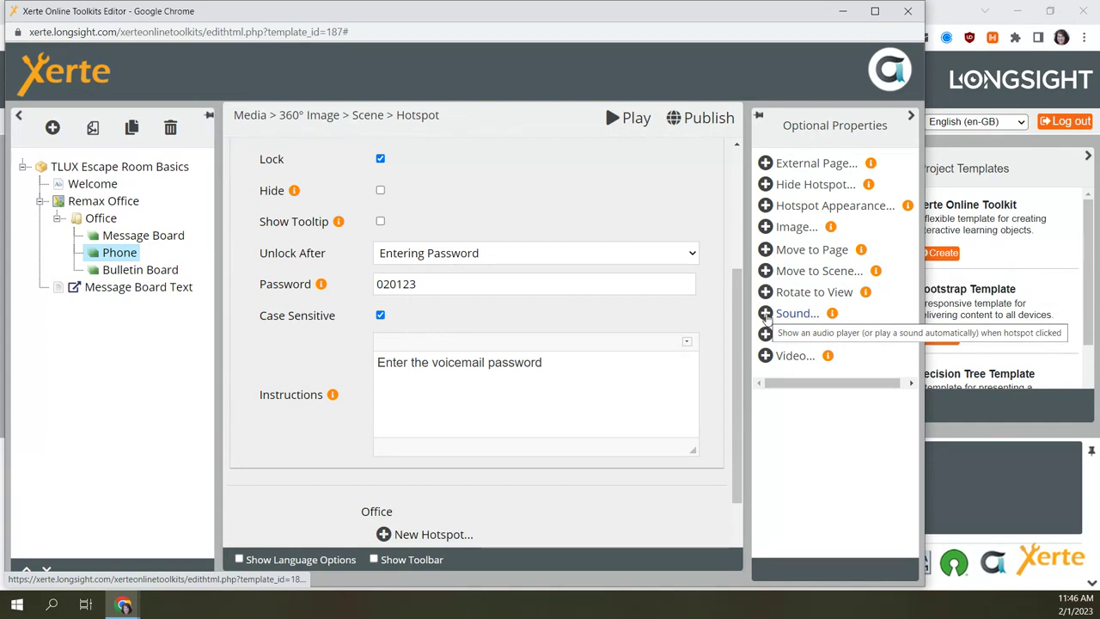
{"action": "left_click", "coordinate": [765, 315]}
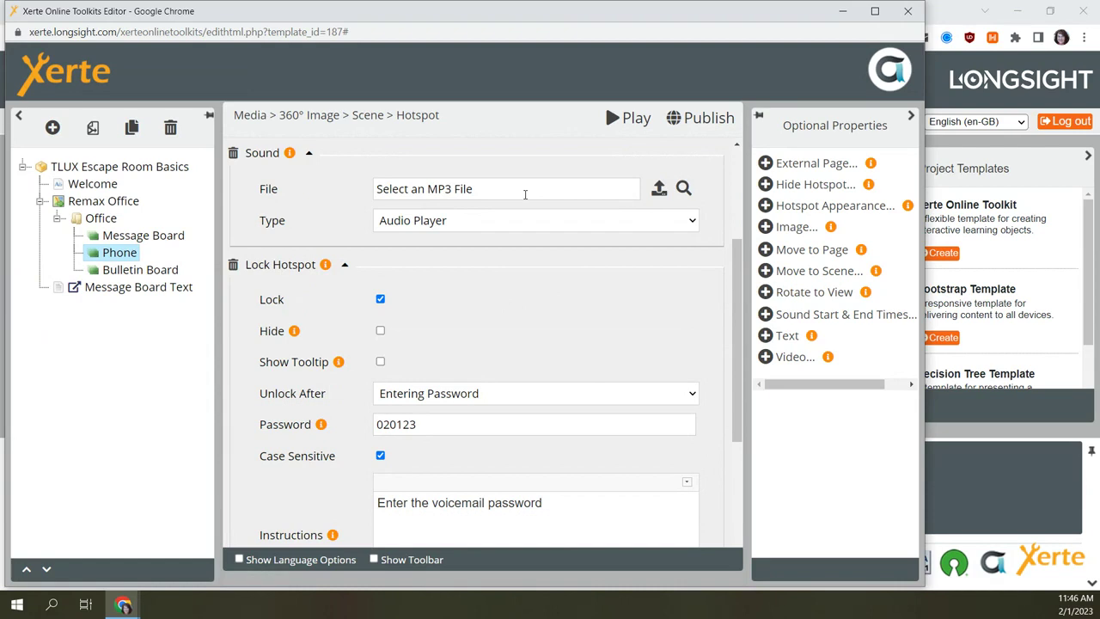
{"action": "left_click", "coordinate": [658, 191]}
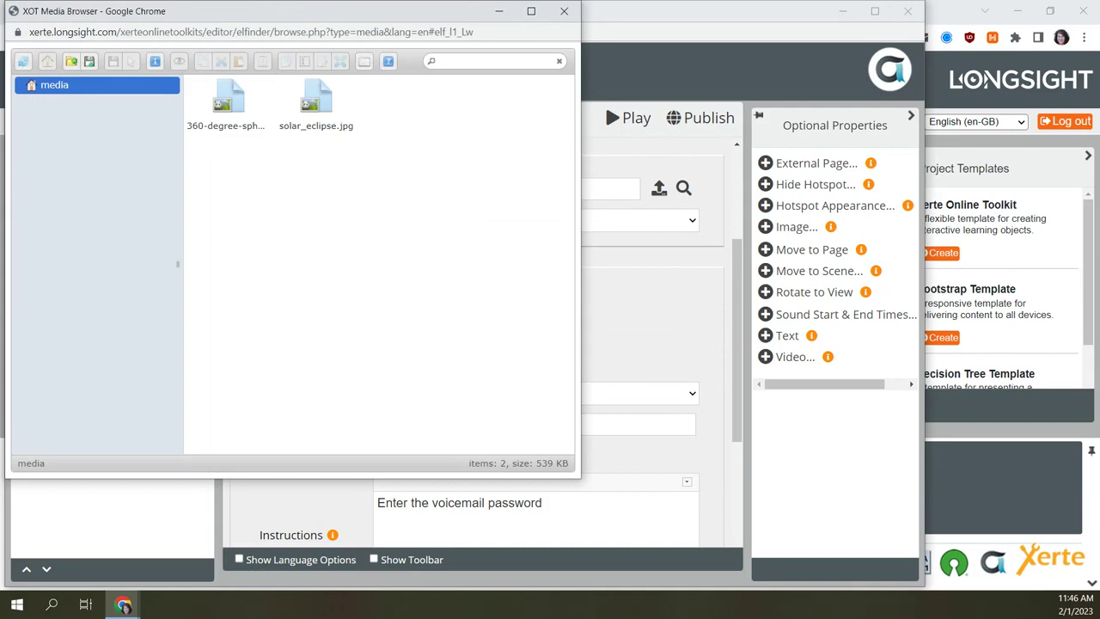
- Dismiss the file picker without uploading an MP3 and move the media browser window lower
{"action": "key", "text": "super+e"}
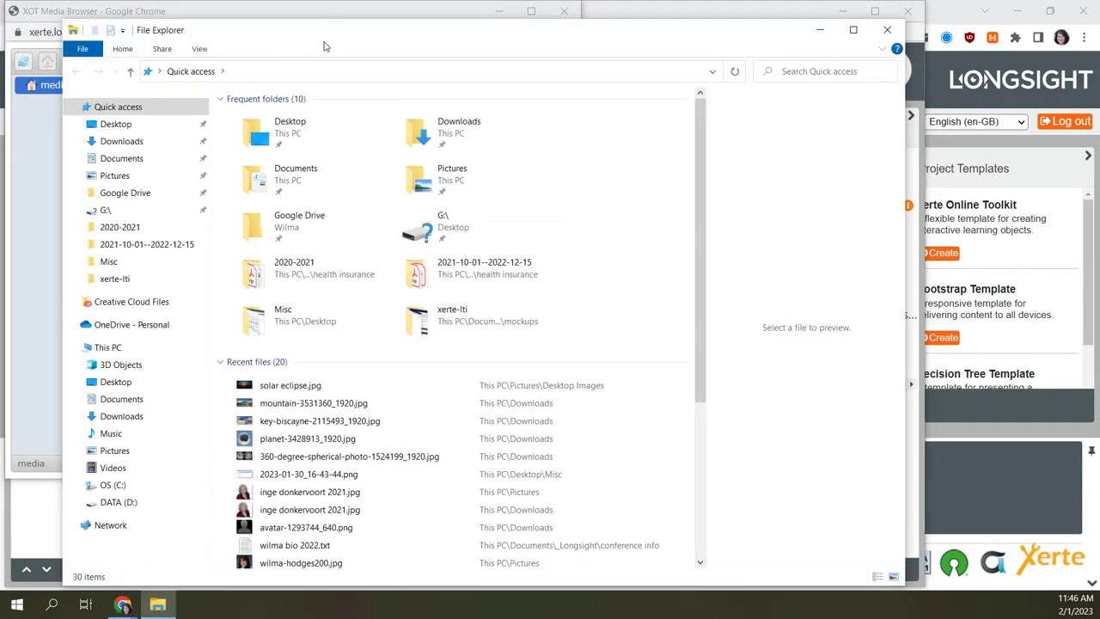
{"action": "key", "text": "alt+Tab"}
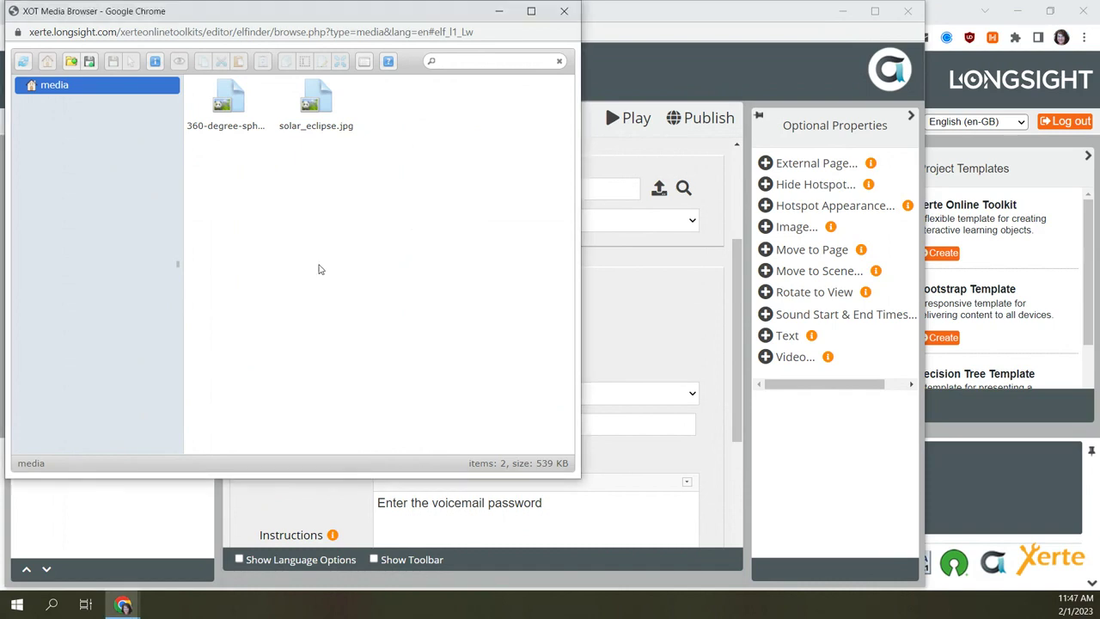
{"action": "left_click_drag", "start_coordinate": [453, 12], "coordinate": [453, 93]}
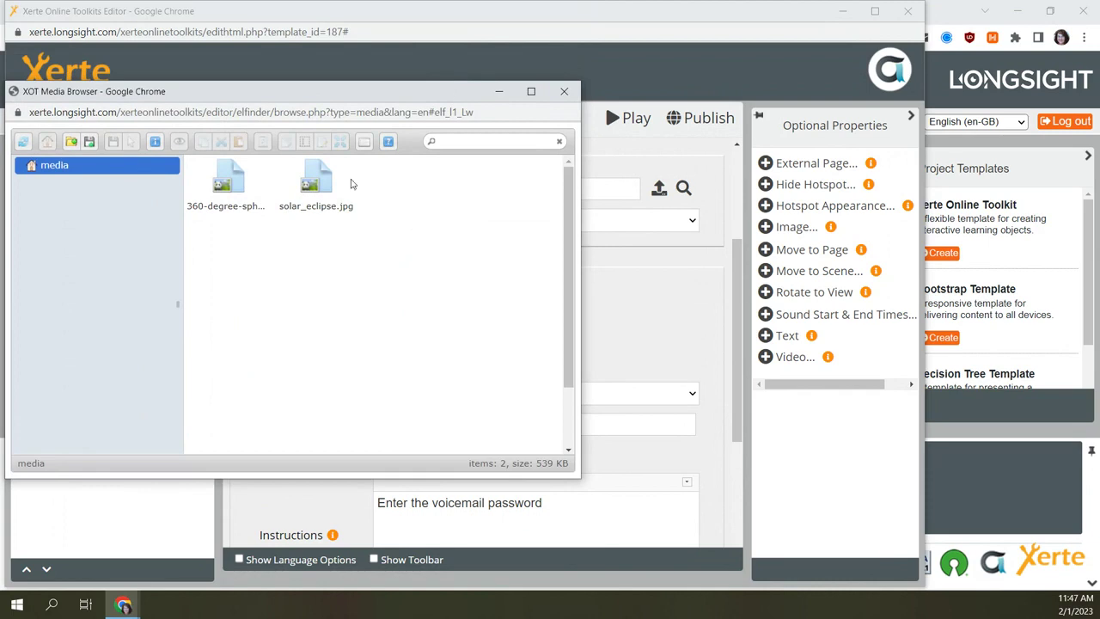
- Close the media browser and scroll through the Phone hotspot's settings
{"action": "left_click", "coordinate": [564, 91]}
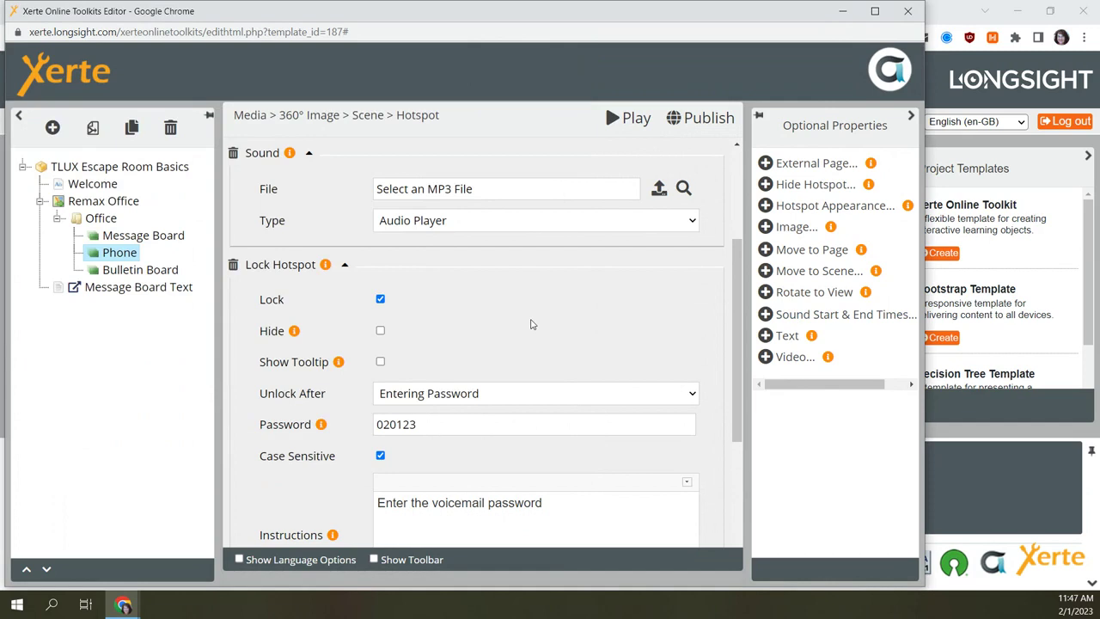
{"action": "scroll", "coordinate": [531, 324], "scroll_direction": "down", "scroll_amount": 1}
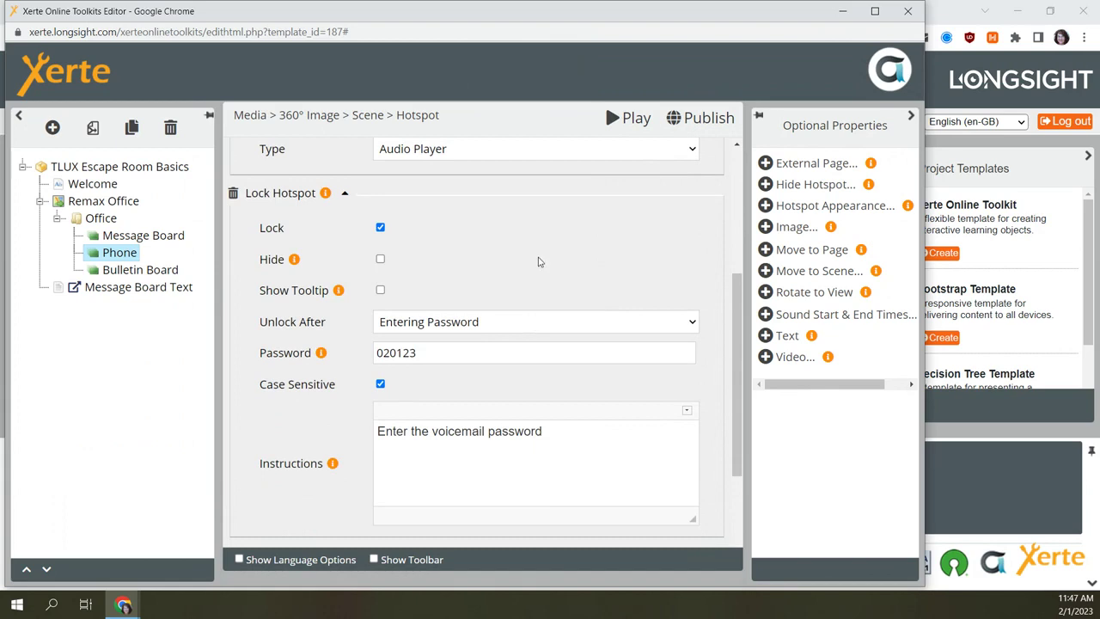
{"action": "scroll", "coordinate": [539, 261], "scroll_direction": "up", "scroll_amount": 4}
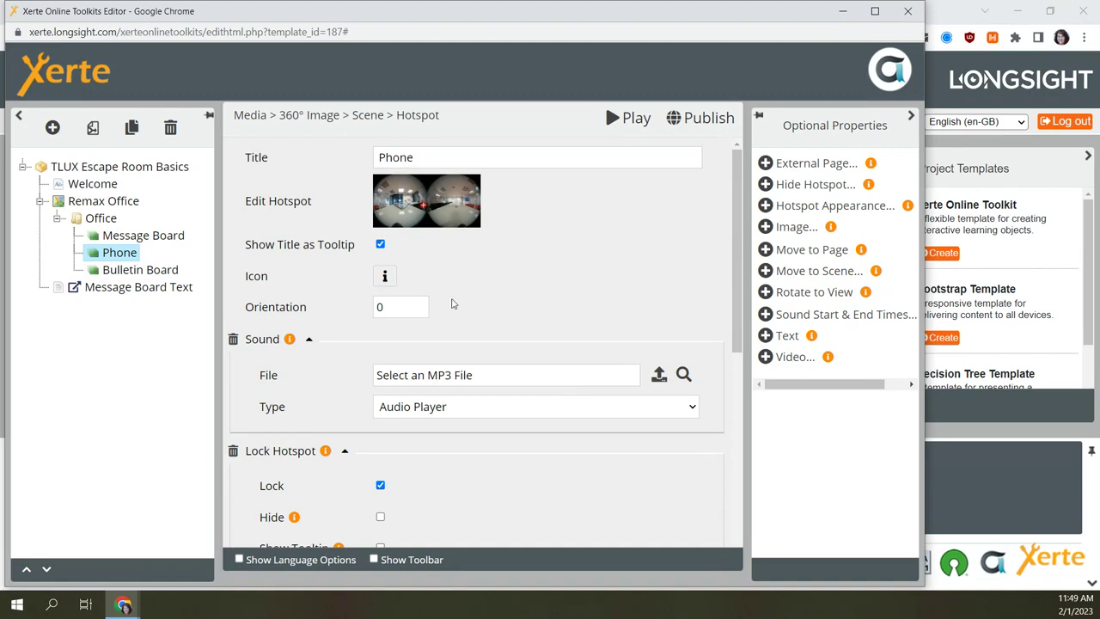
- Insert an Interactivity > Quiz page after the Remax Office scene
{"action": "left_click", "coordinate": [52, 129]}
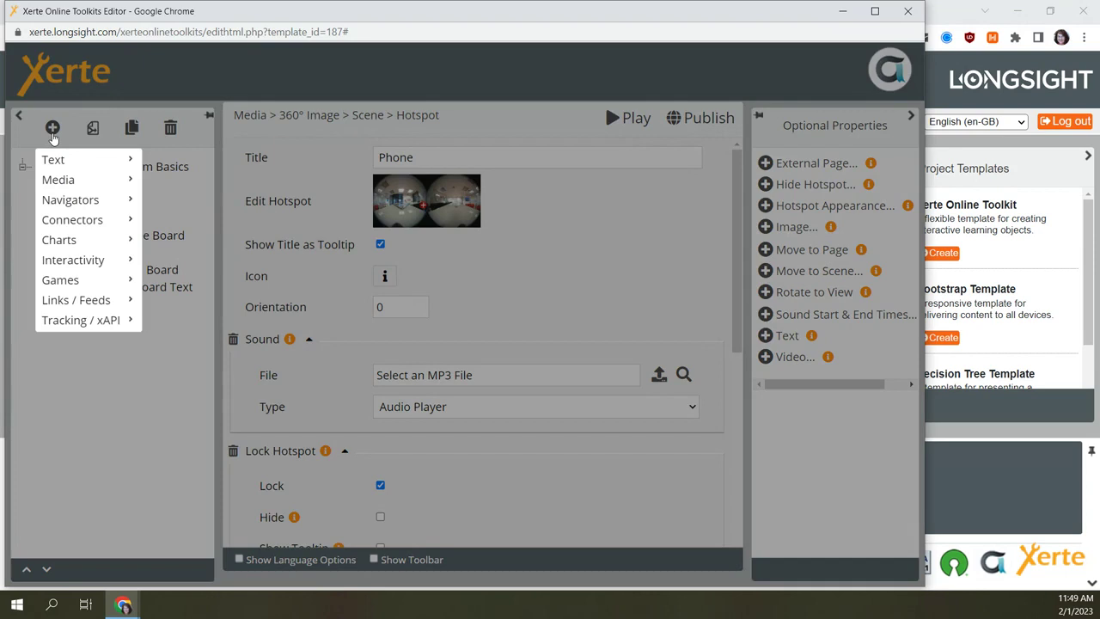
{"action": "mouse_move", "coordinate": [87, 266]}
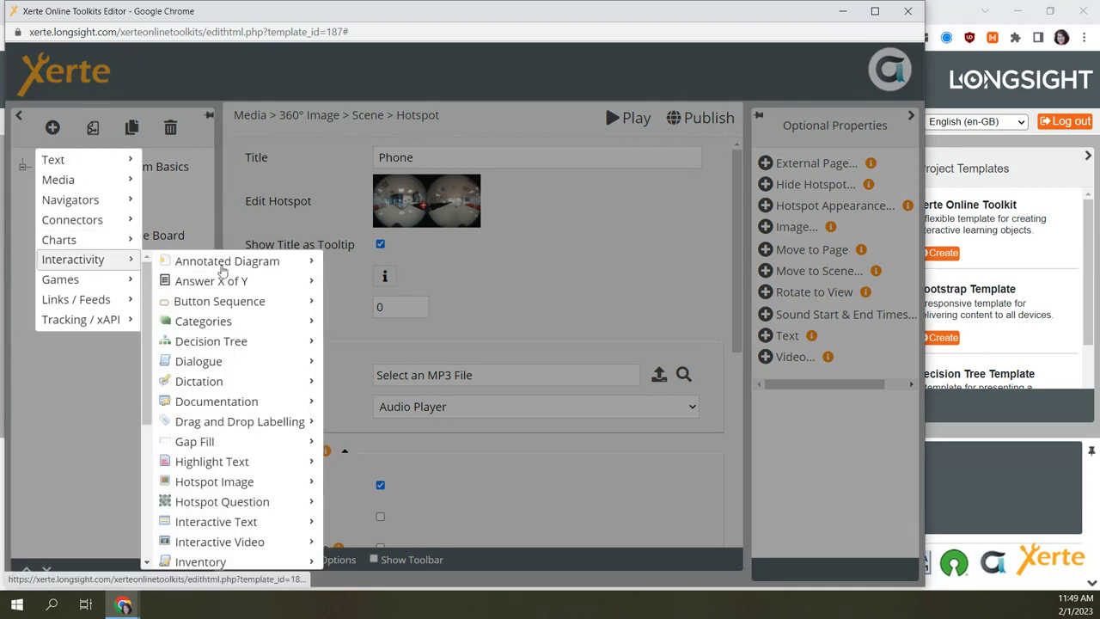
{"action": "mouse_move", "coordinate": [273, 524]}
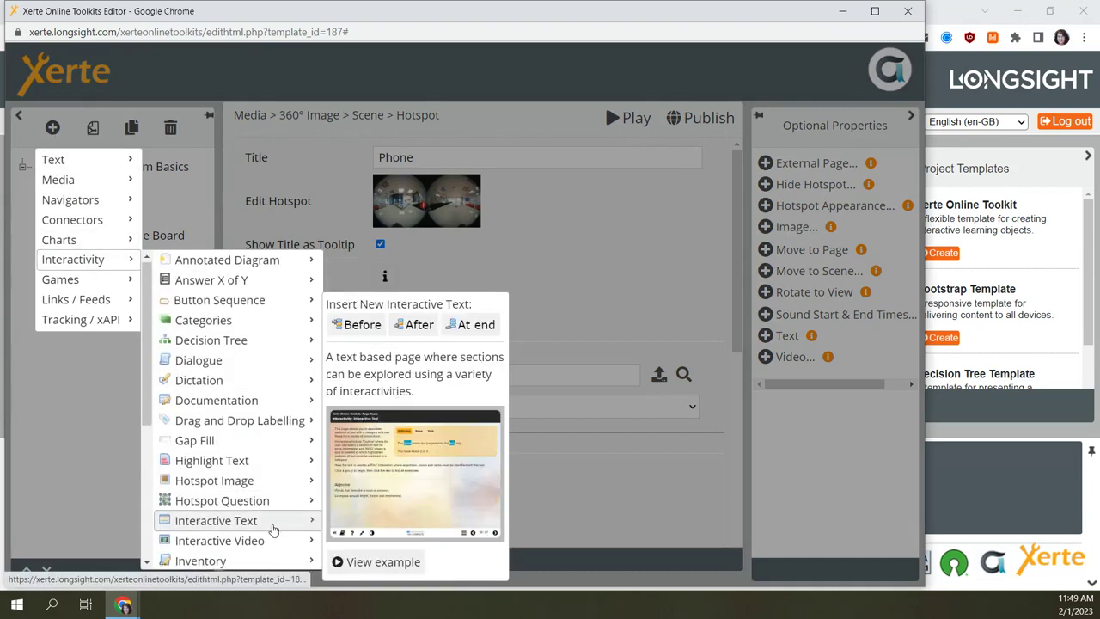
{"action": "scroll", "coordinate": [273, 530], "scroll_direction": "down", "scroll_amount": 2}
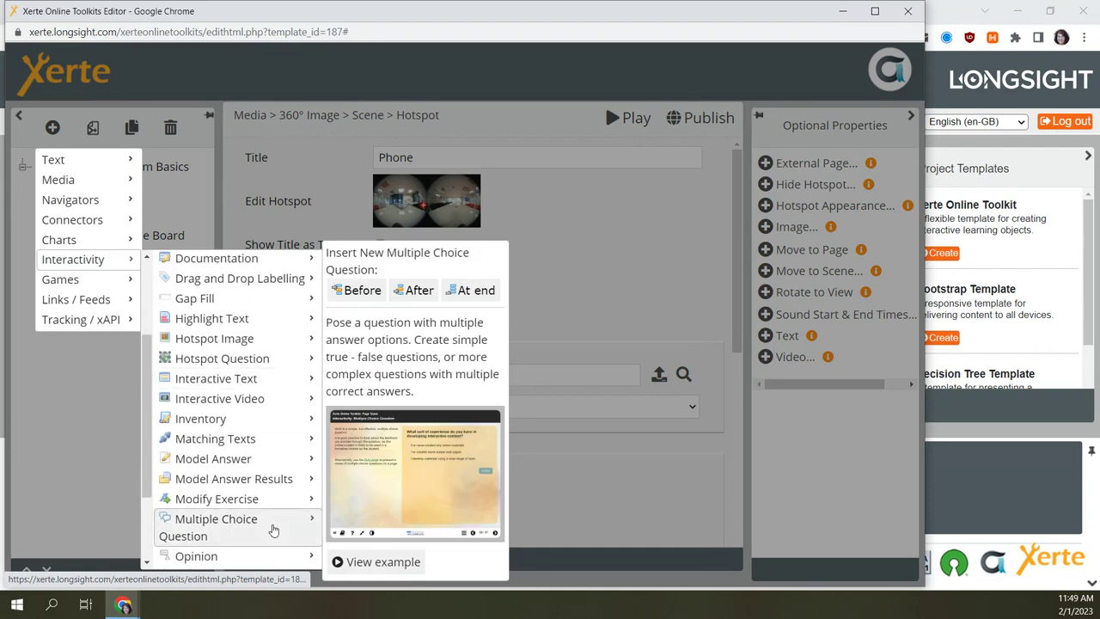
{"action": "scroll", "coordinate": [274, 530], "scroll_direction": "down", "scroll_amount": 1}
{"action": "mouse_move", "coordinate": [247, 507]}
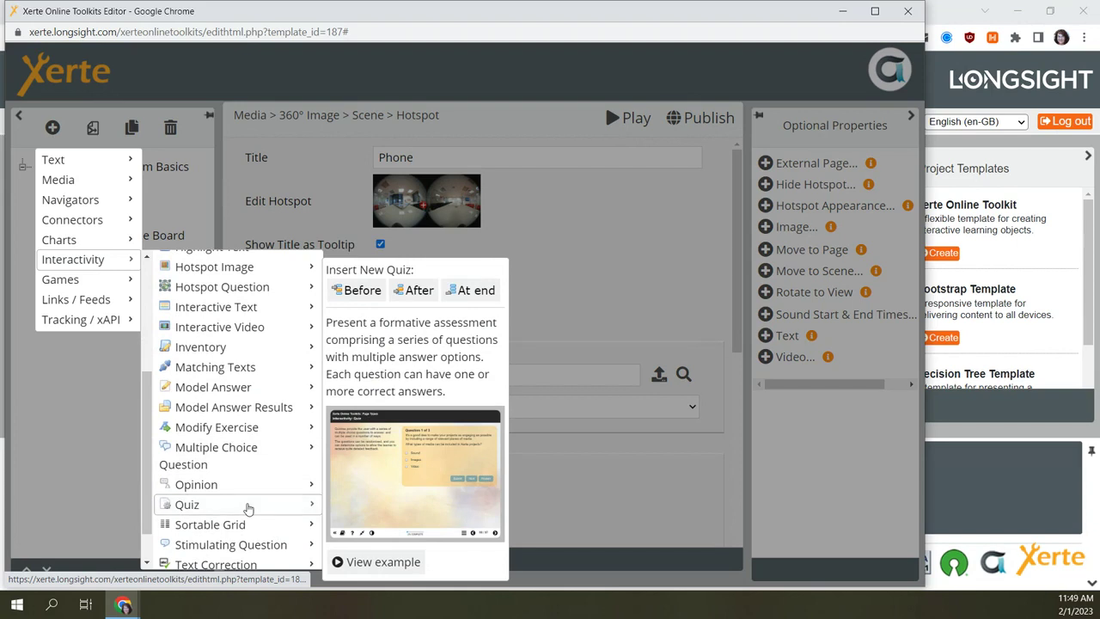
{"action": "left_click", "coordinate": [416, 295]}
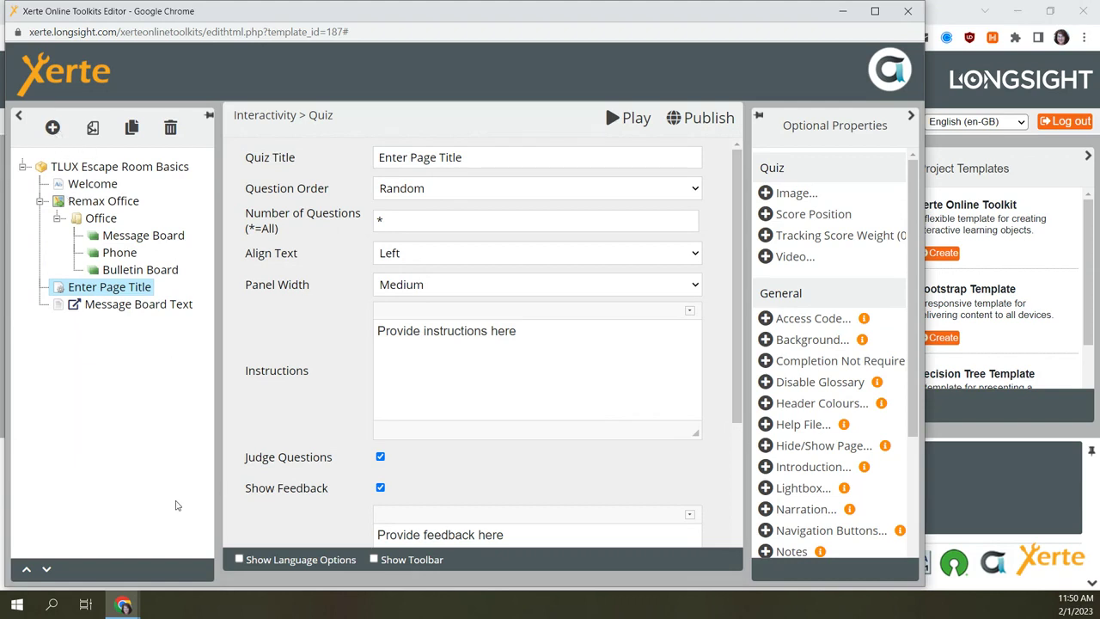
- Insert a Connectors > Hotspot Image Connector page right after the Quiz page
{"action": "left_click", "coordinate": [62, 134]}
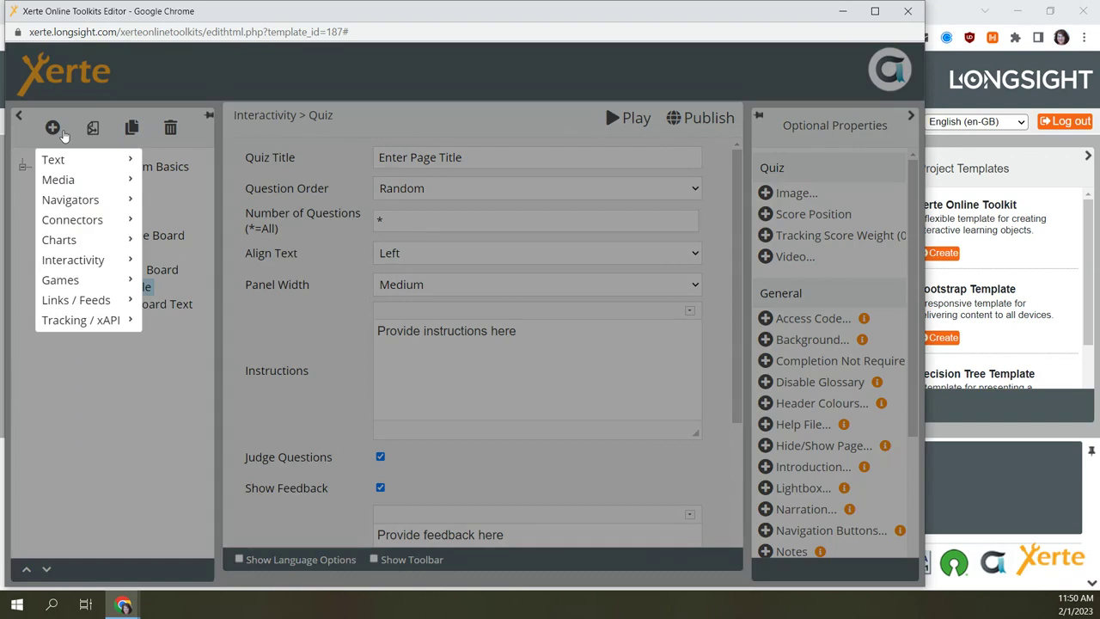
{"action": "mouse_move", "coordinate": [62, 183]}
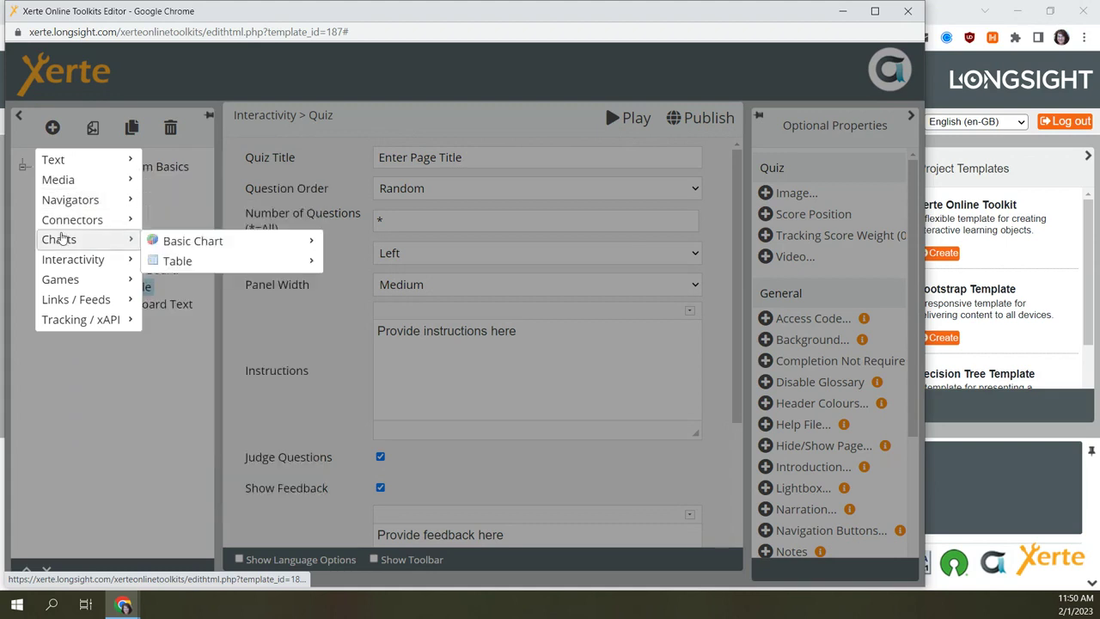
{"action": "mouse_move", "coordinate": [69, 224]}
{"action": "mouse_move", "coordinate": [213, 221]}
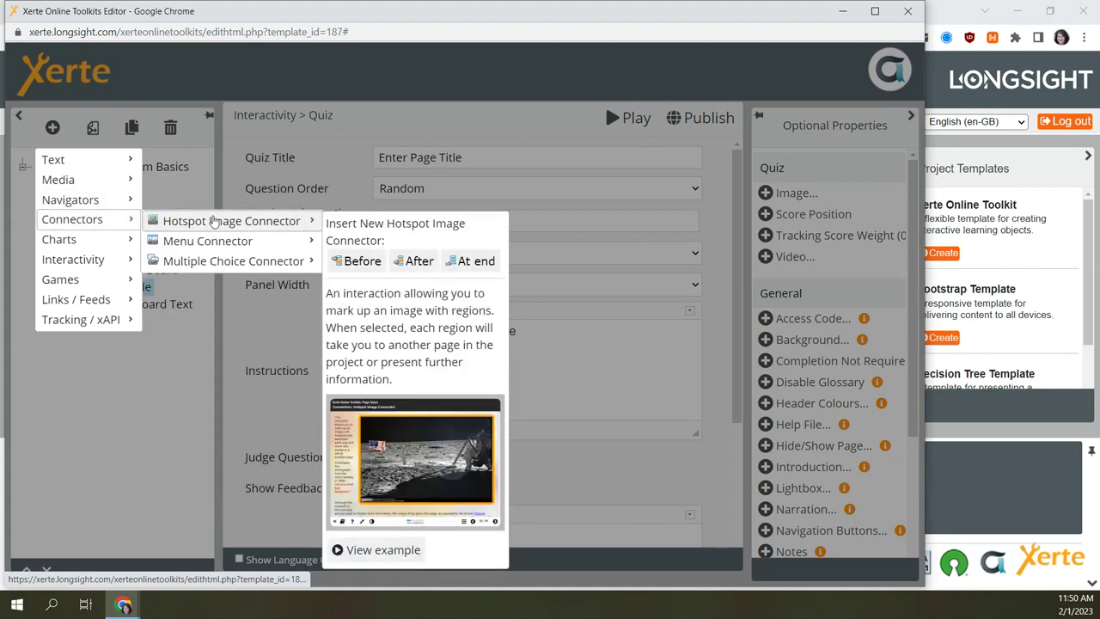
{"action": "left_click", "coordinate": [415, 260]}
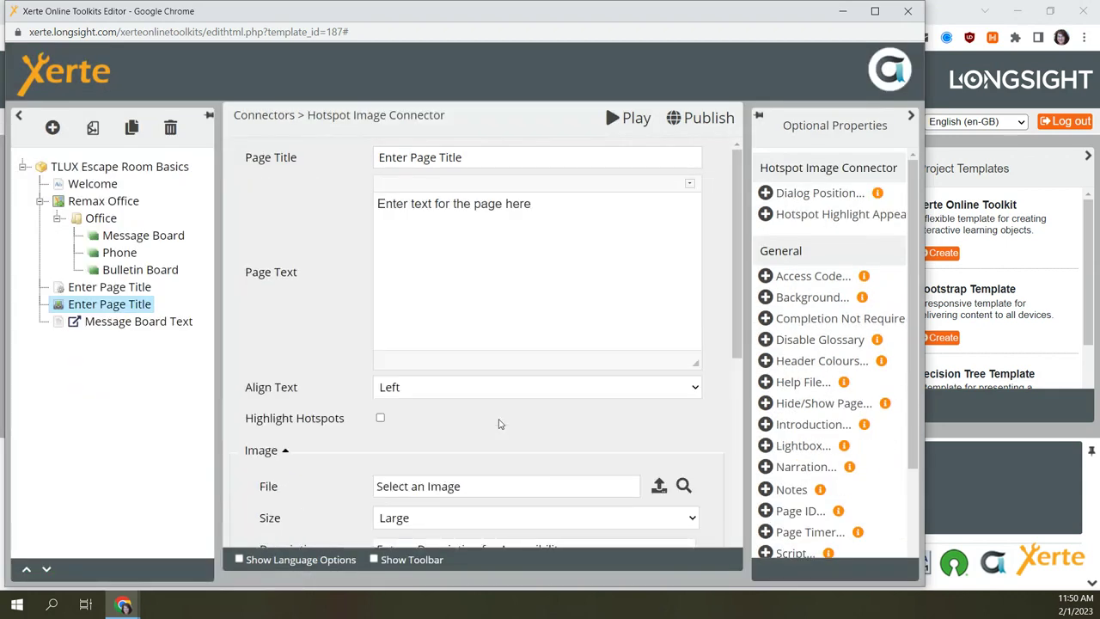
{"action": "scroll", "coordinate": [543, 438], "scroll_direction": "down", "scroll_amount": 1}
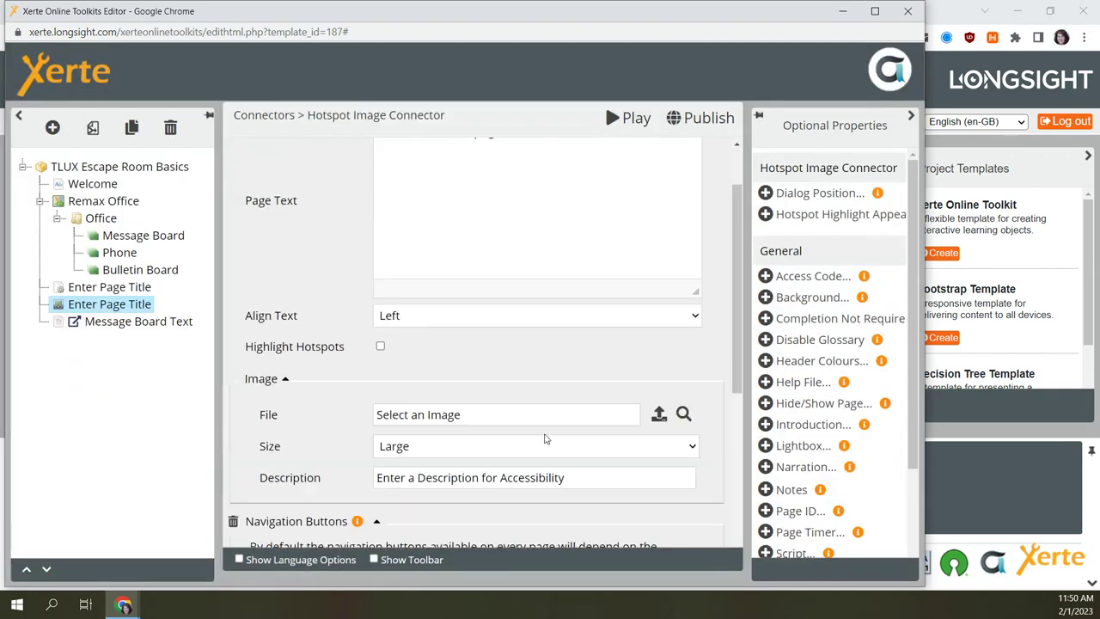
- Upload classroom-1761864_1920.jpg and use it as the Hotspot Image Connector page's image
{"action": "left_click", "coordinate": [659, 415]}
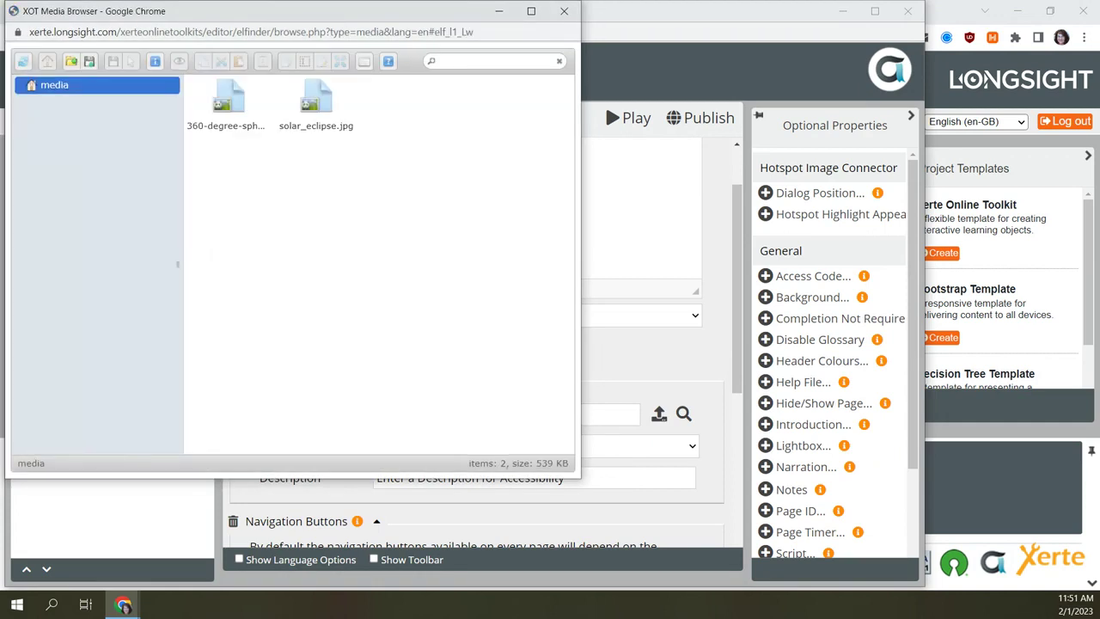
{"action": "left_click", "coordinate": [88, 62]}
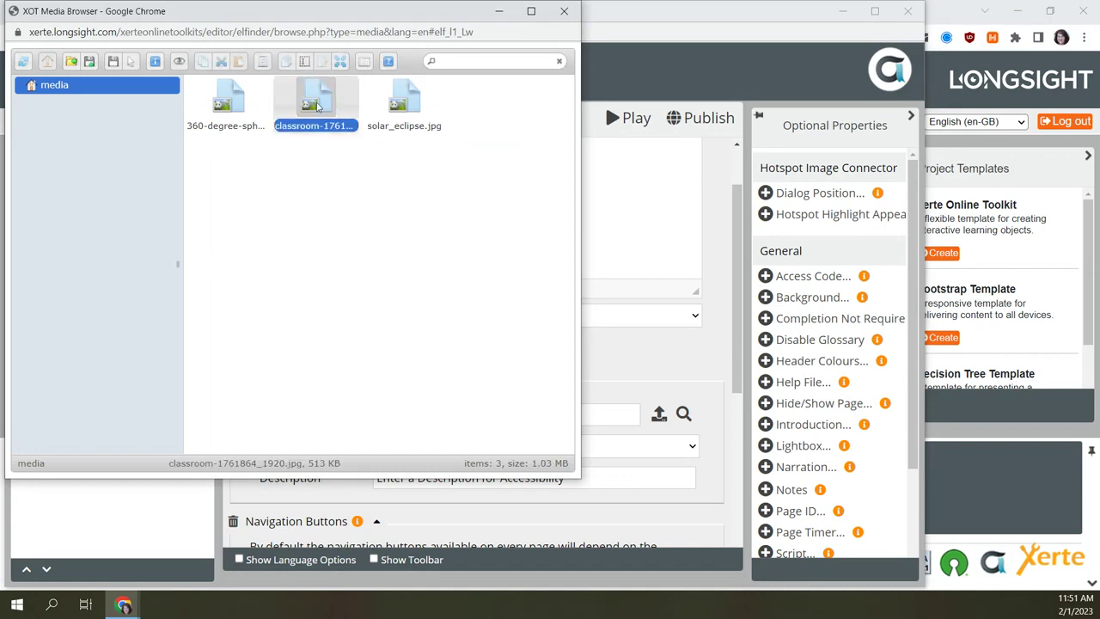
{"action": "double_click", "coordinate": [315, 103]}
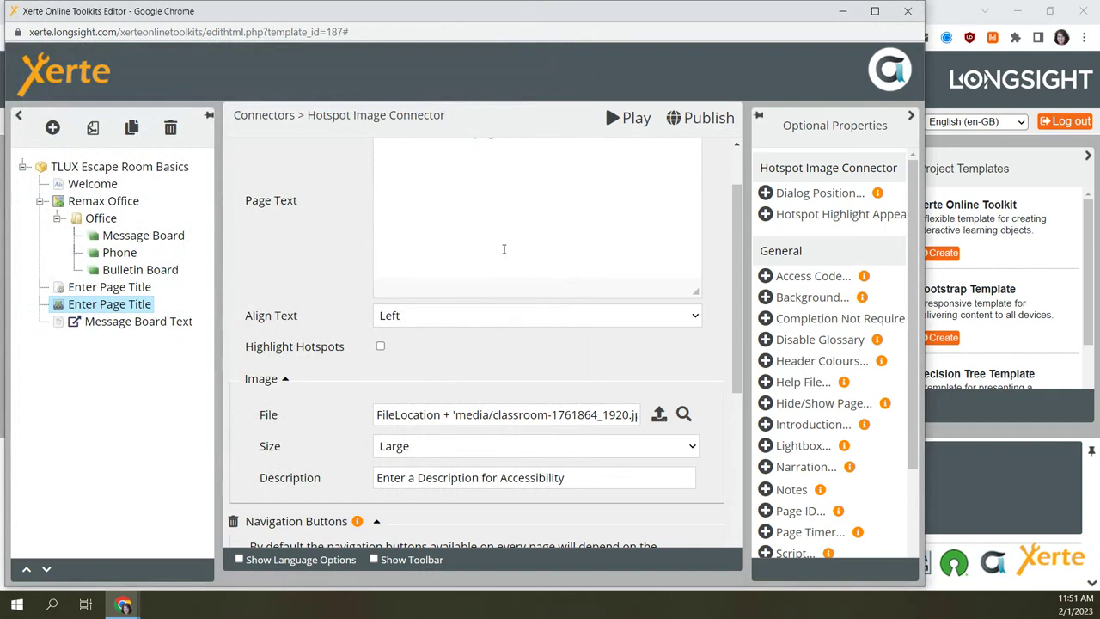
{"action": "scroll", "coordinate": [503, 248], "scroll_direction": "up", "scroll_amount": 2}
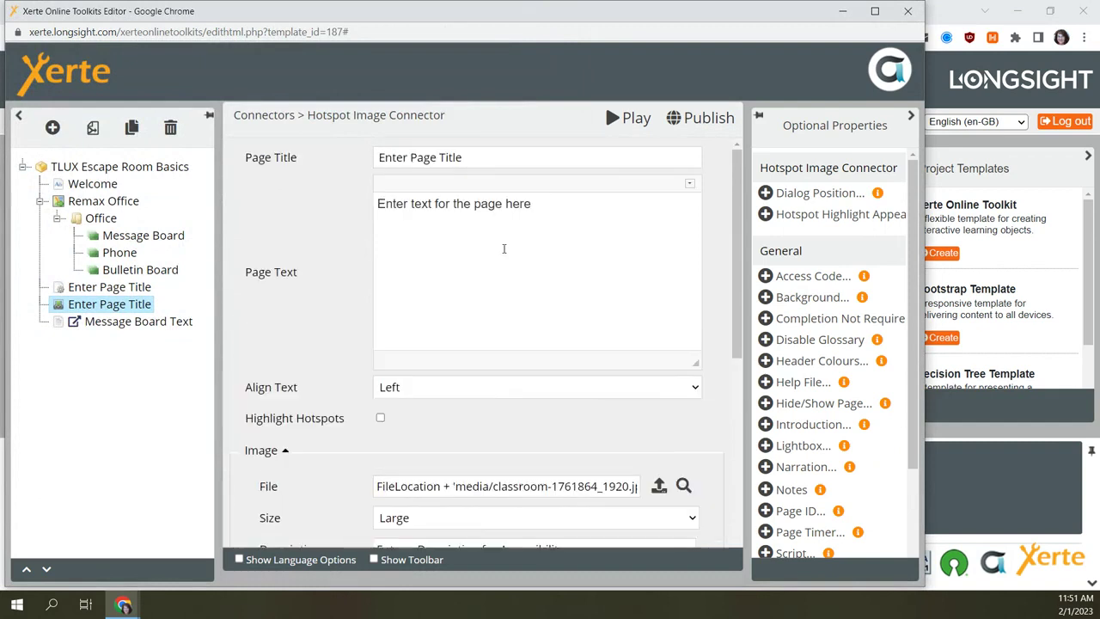
- Replace the placeholder page title with 'Classroom', correcting the 'CLassroom' capitalisation typo
{"action": "triple_click", "coordinate": [494, 164]}
{"action": "type", "text": "CLassroom"}
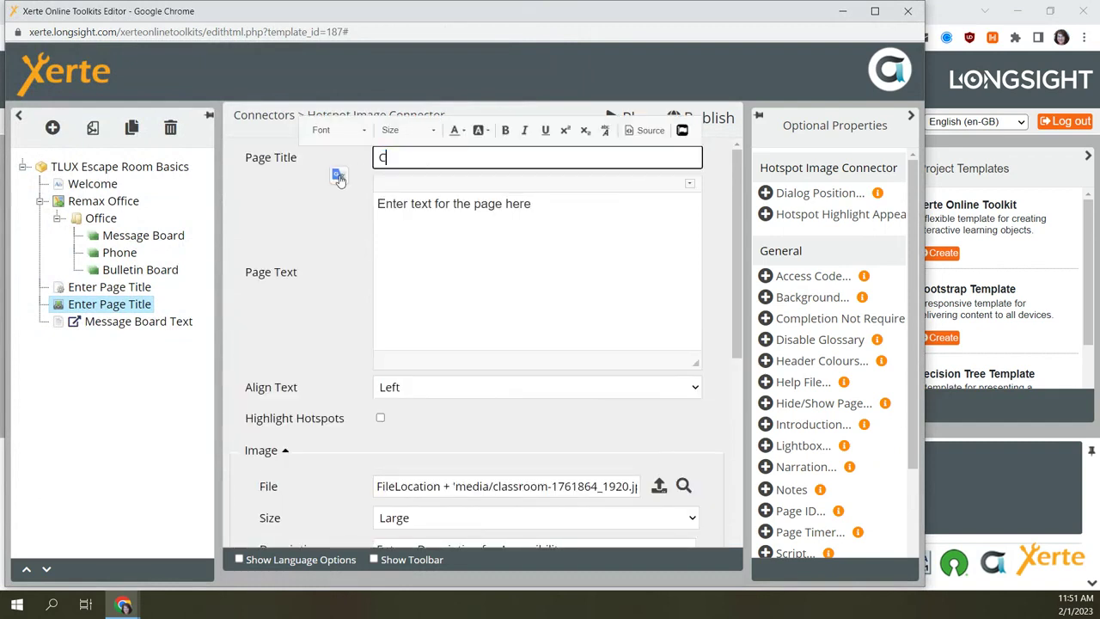
{"action": "key", "text": "Left"}
{"action": "key", "text": "Left"}
{"action": "key", "text": "Left"}
{"action": "key", "text": "Left"}
{"action": "key", "text": "Left"}
{"action": "key", "text": "Left"}
{"action": "key", "text": "Left"}
{"action": "key", "text": "BackSpace"}
{"action": "type", "text": "l"}
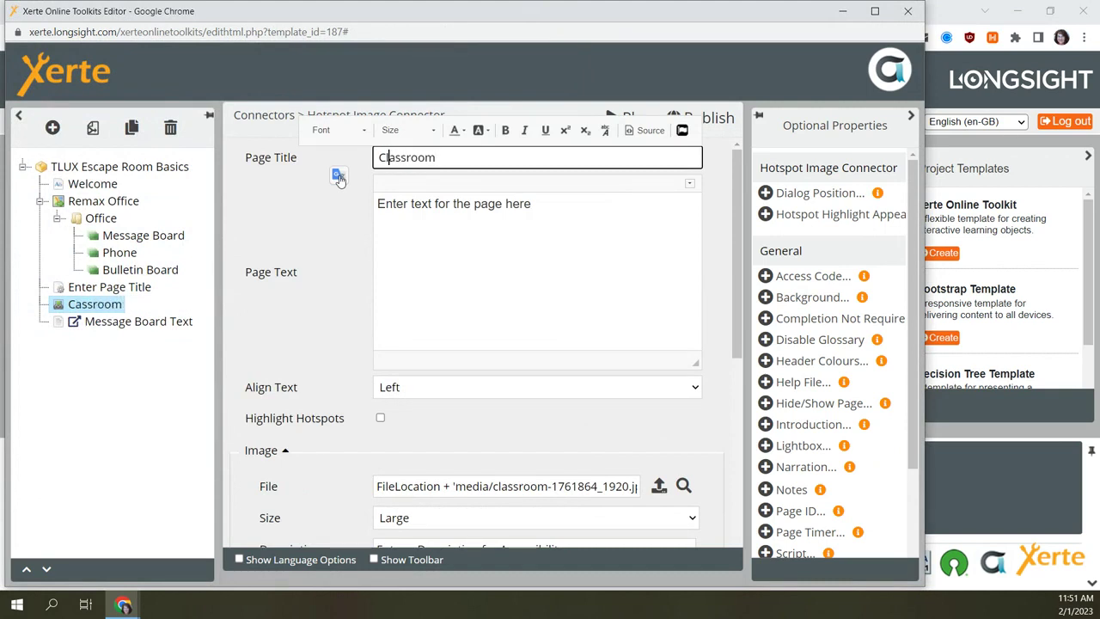
{"action": "left_click", "coordinate": [599, 300]}
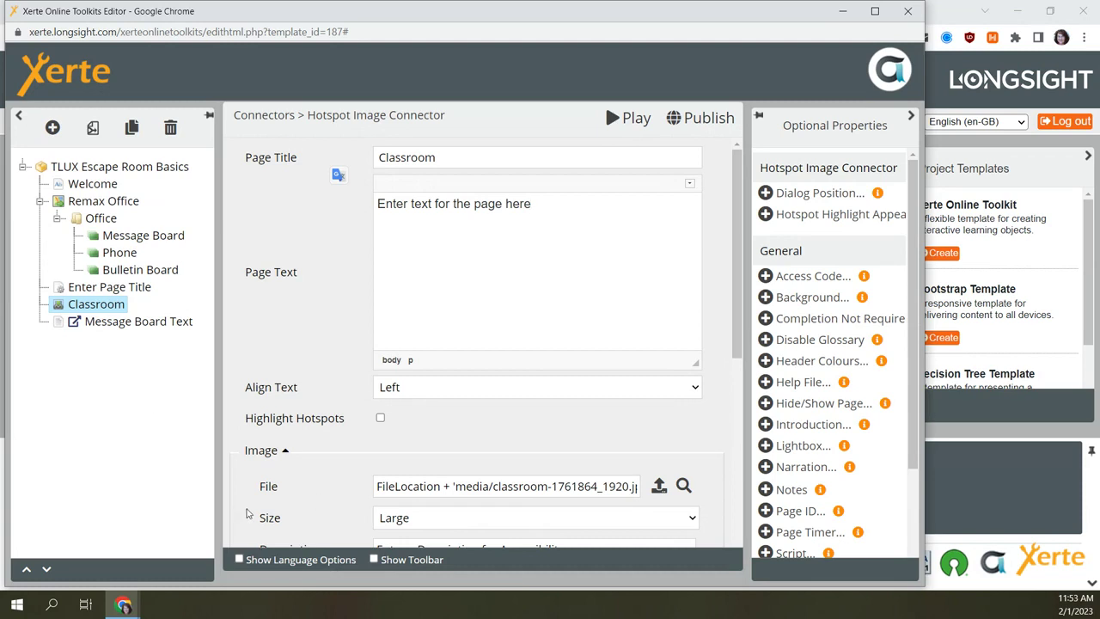
- Select the Message Board hotspot in the page tree to show its Move to Page setting
{"action": "left_click", "coordinate": [148, 236]}
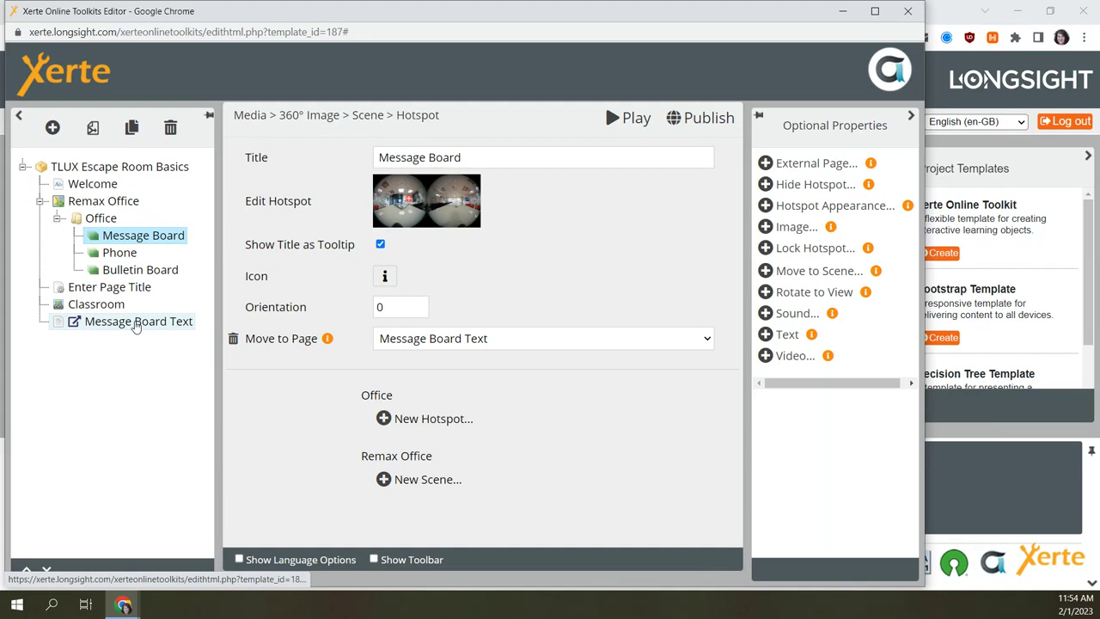
{"action": "left_click", "coordinate": [52, 128]}
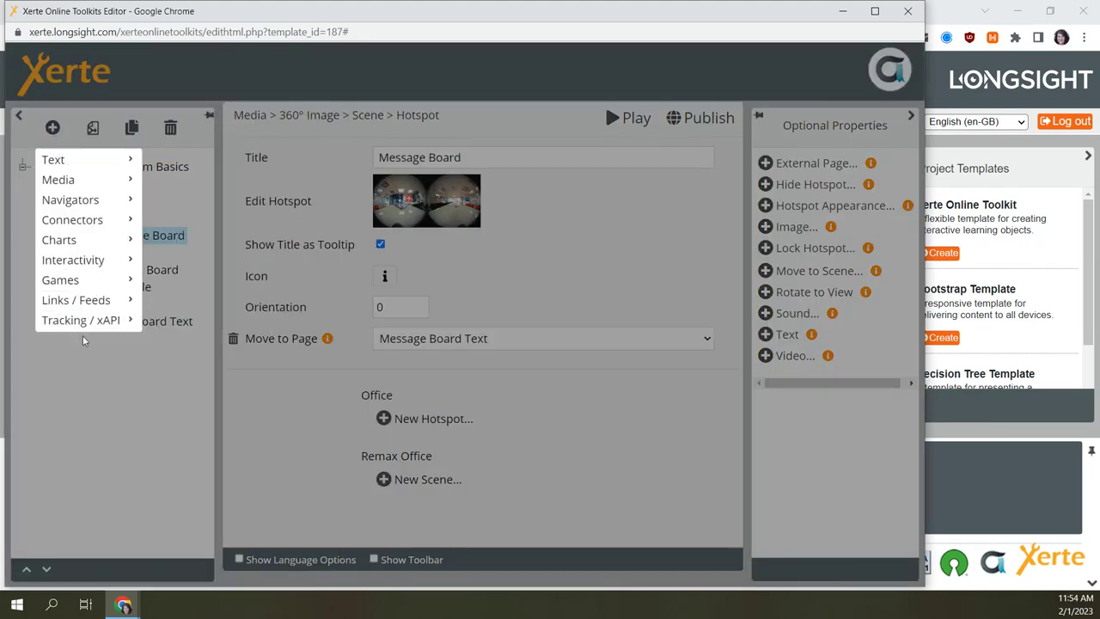
{"action": "left_click", "coordinate": [94, 376]}
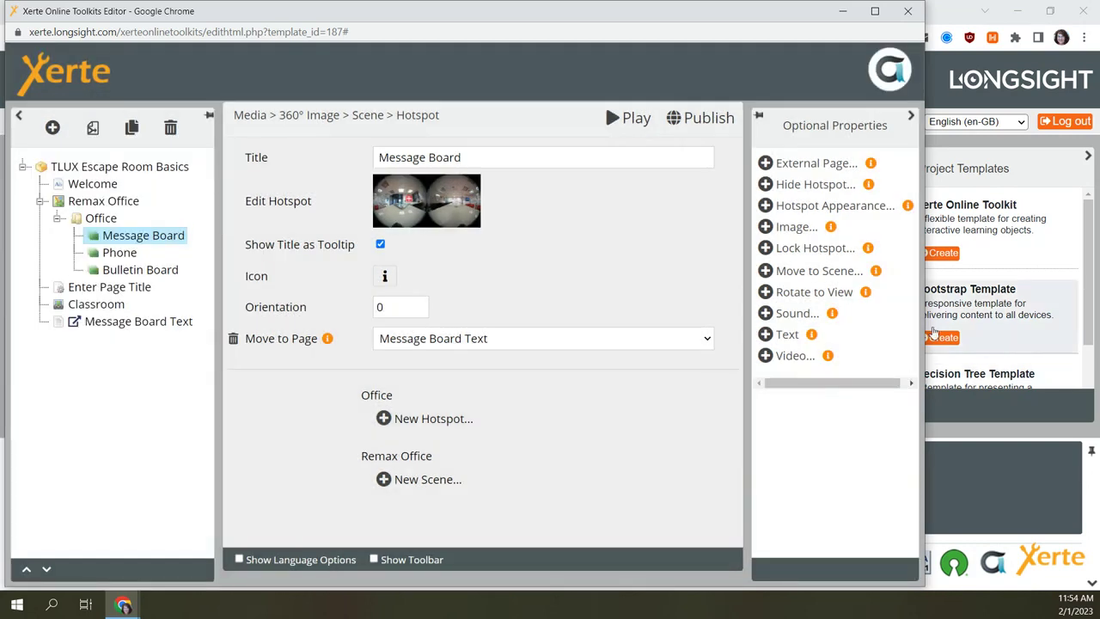
{"action": "left_click", "coordinate": [53, 128]}
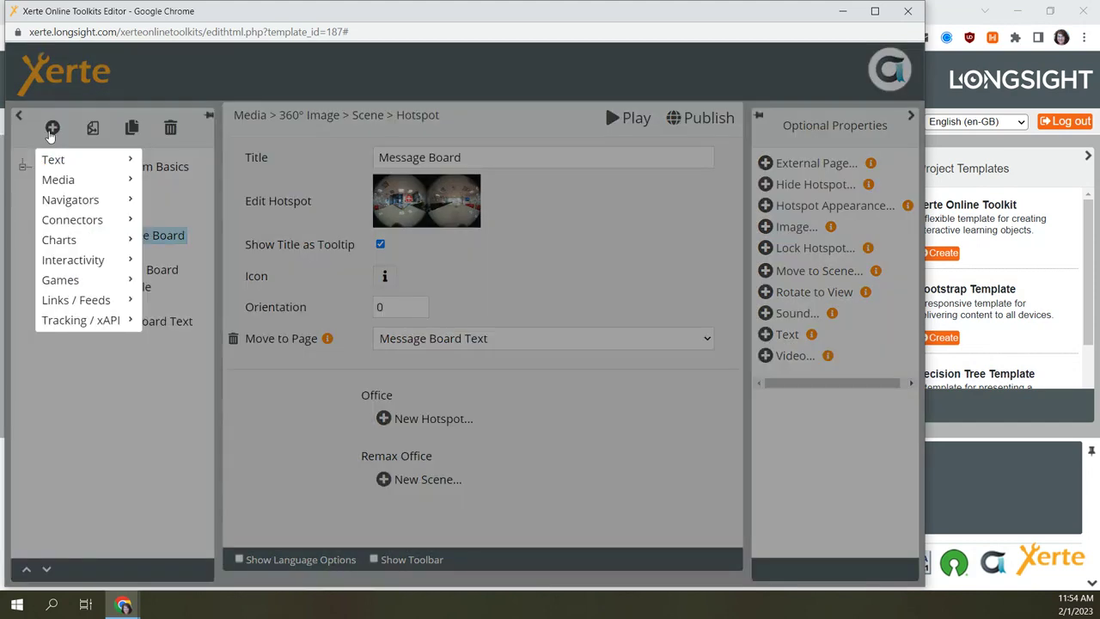
{"action": "mouse_move", "coordinate": [73, 185]}
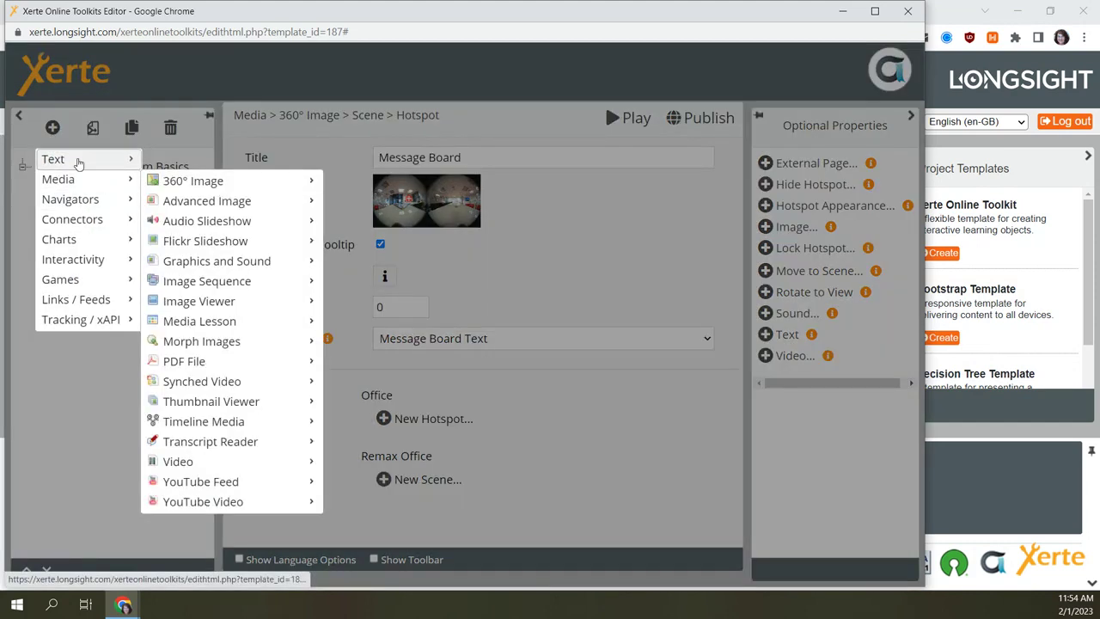
{"action": "mouse_move", "coordinate": [77, 163]}
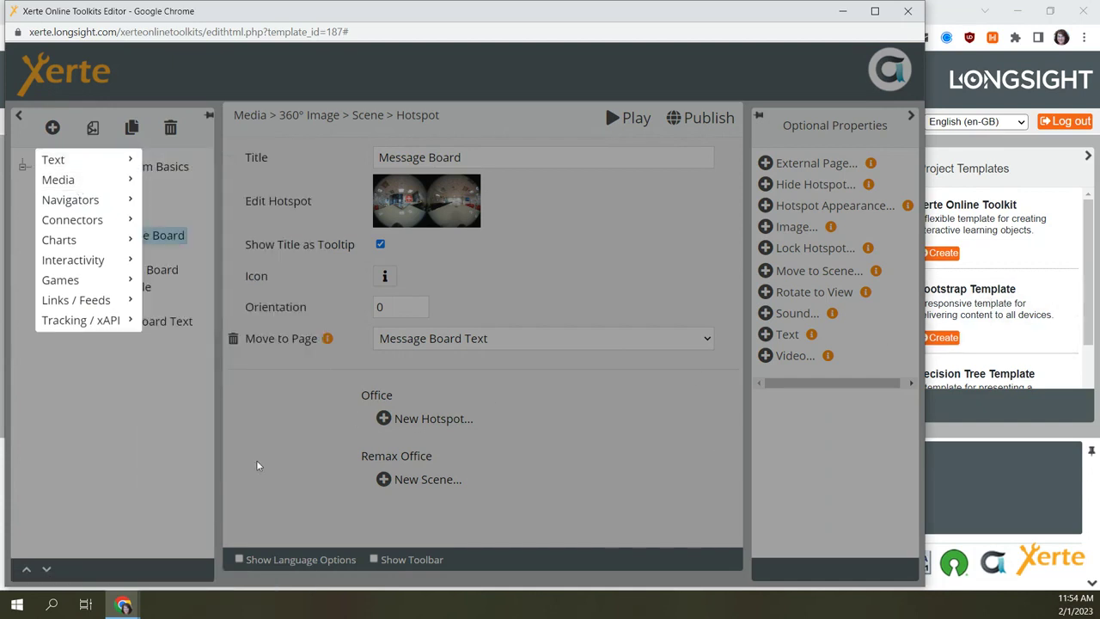
{"action": "left_click", "coordinate": [180, 475]}
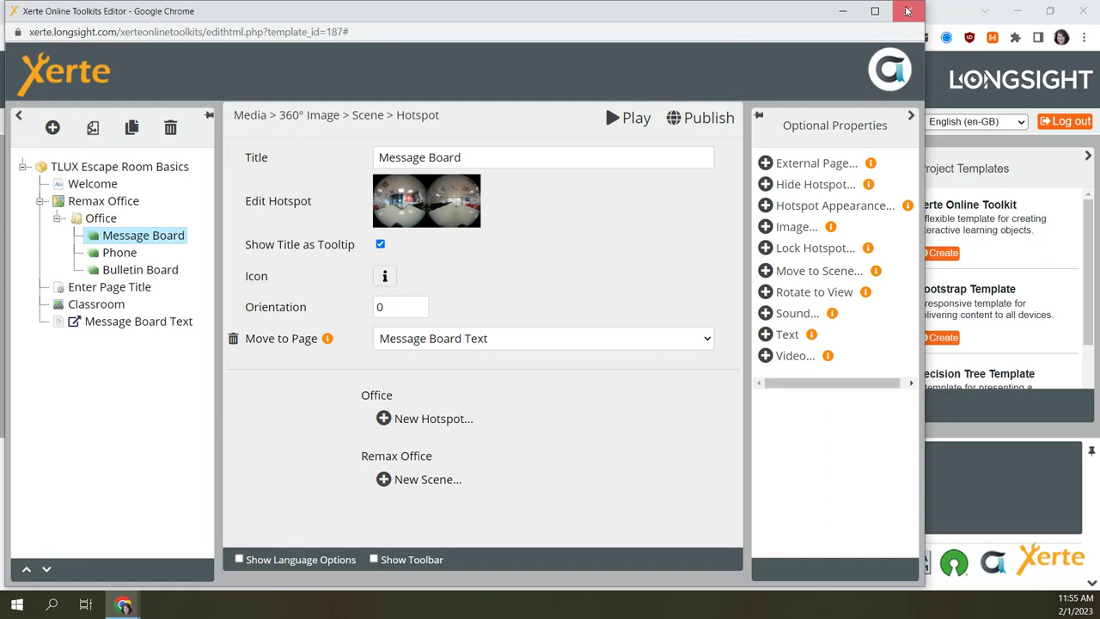
- Close the escape room editor and create a Bootstrap template project named 'New Bootstrap'
{"action": "left_click", "coordinate": [907, 10]}
{"action": "left_click", "coordinate": [940, 337]}
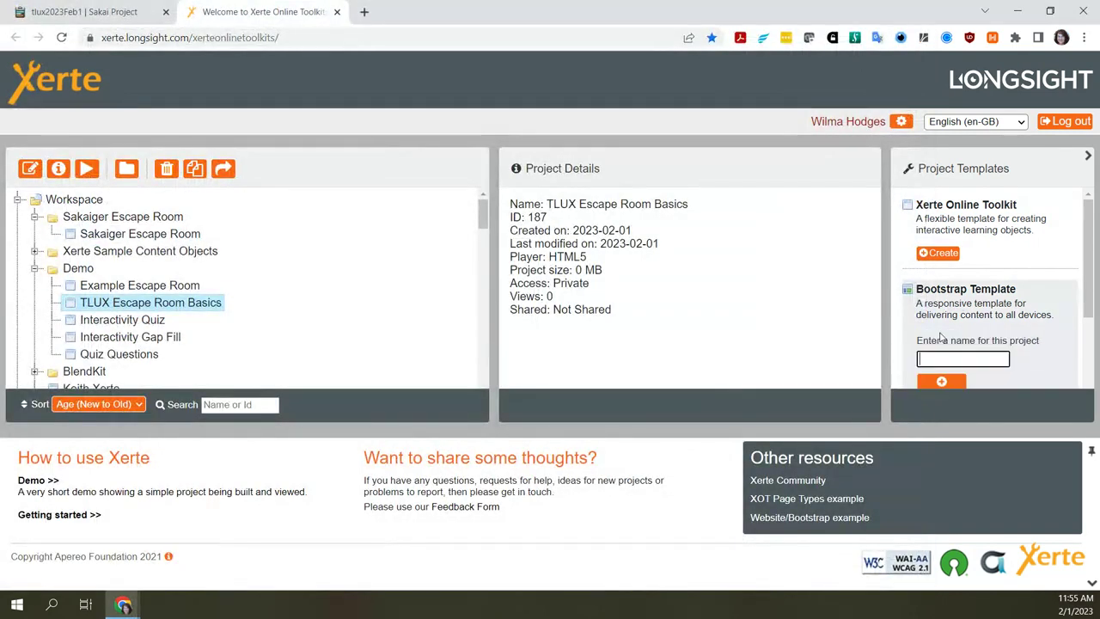
{"action": "type", "text": "New Bootstrap"}
{"action": "left_click", "coordinate": [943, 384]}
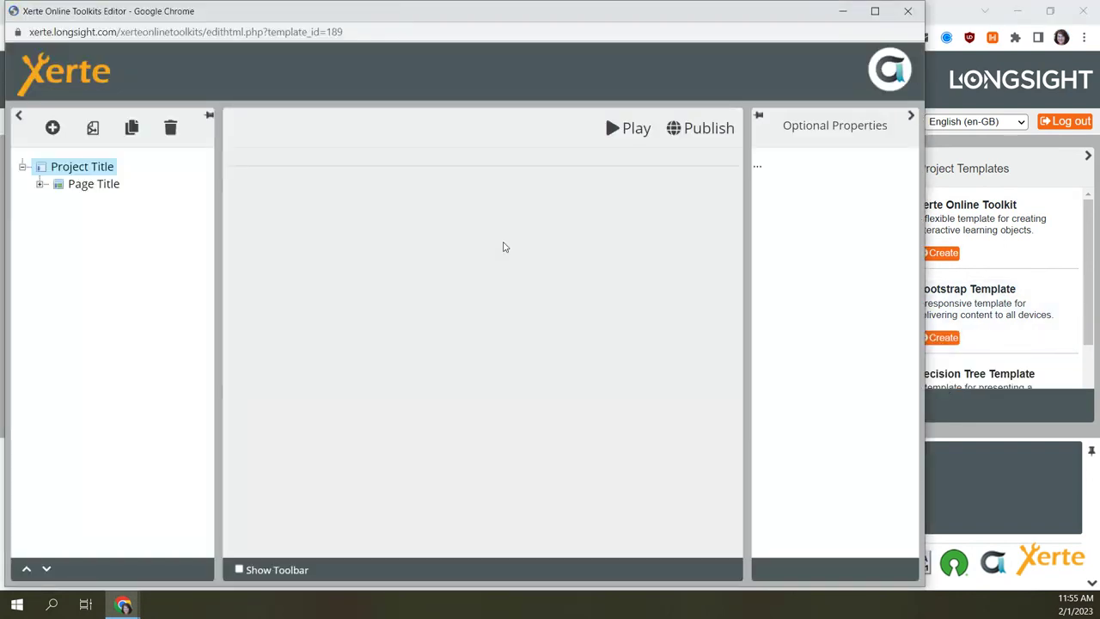
{"action": "left_click", "coordinate": [52, 128]}
{"action": "mouse_move", "coordinate": [62, 163]}
{"action": "mouse_move", "coordinate": [168, 165]}
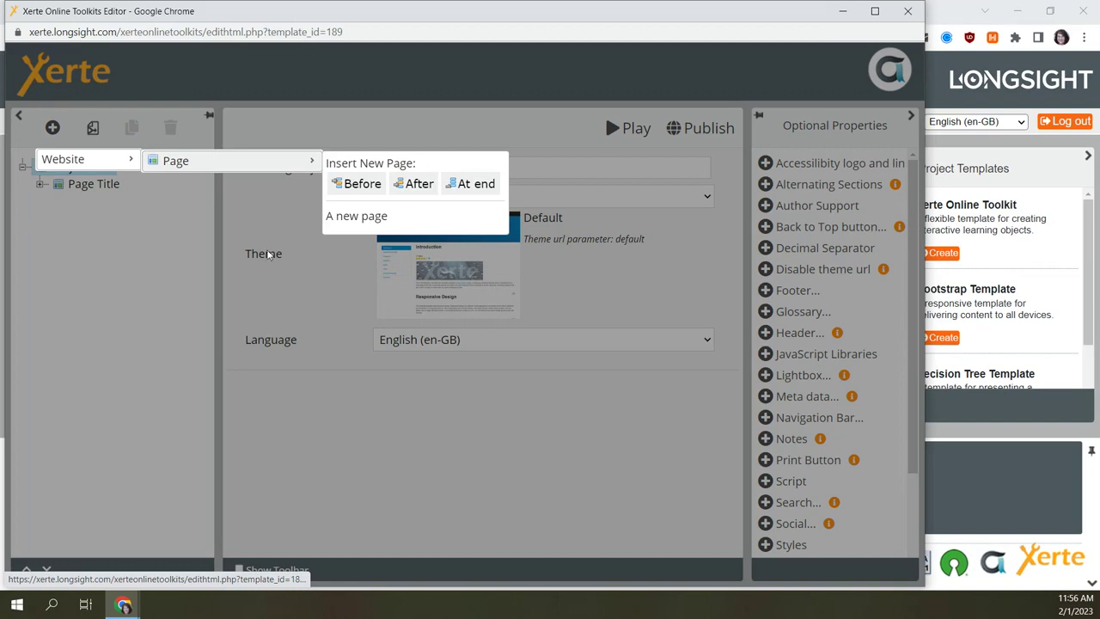
{"action": "left_click", "coordinate": [286, 312]}
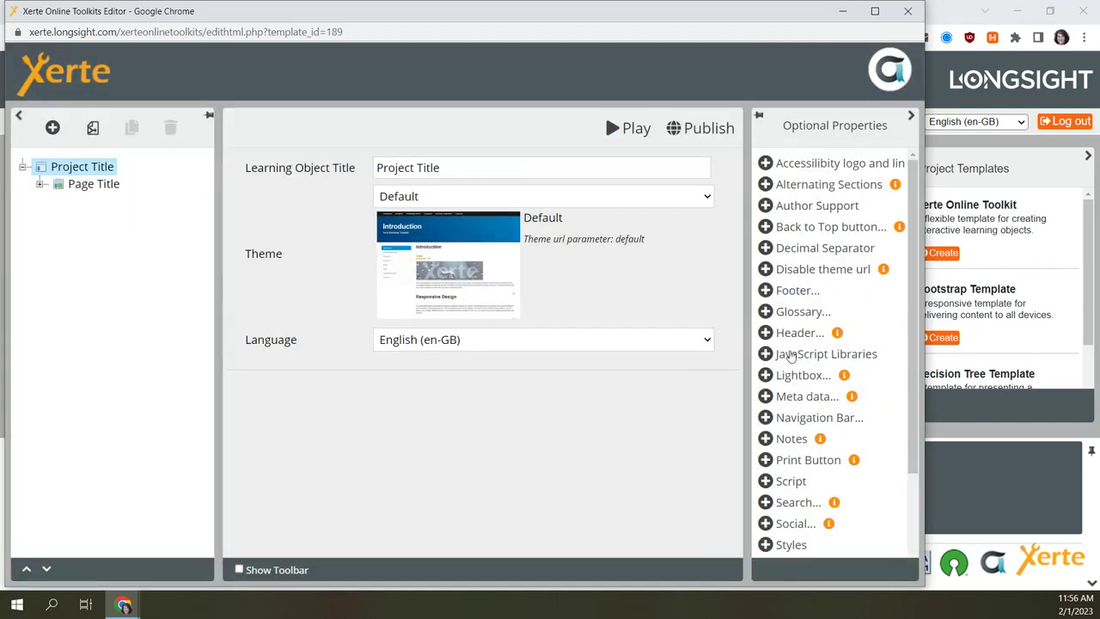
- Add a Navigation Bar positioned above the header and preview the Default theme full size
{"action": "left_click", "coordinate": [789, 426]}
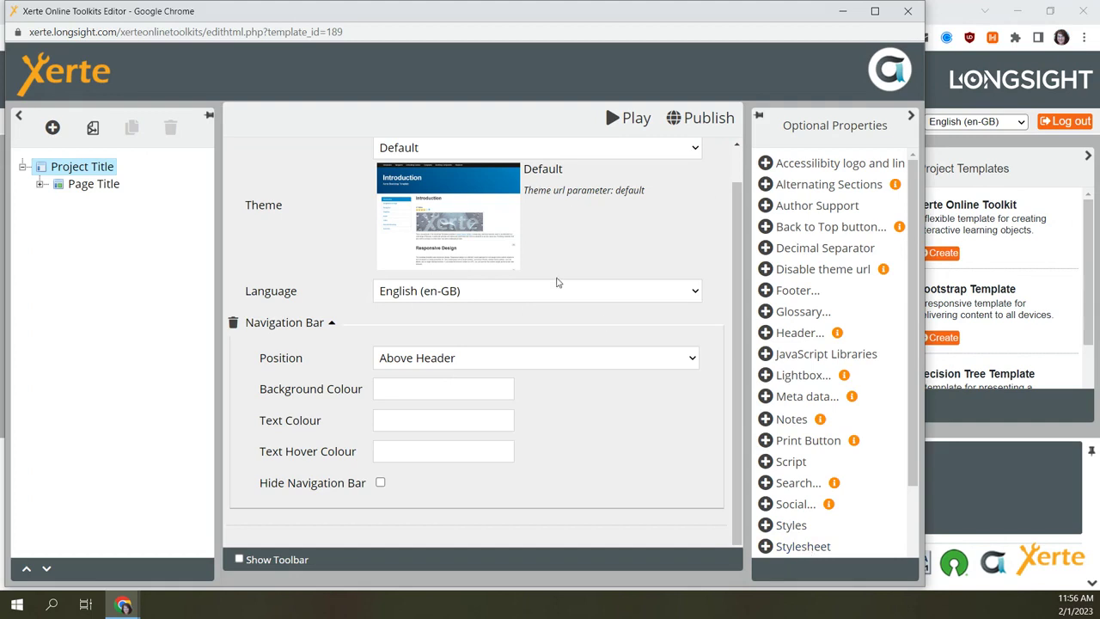
{"action": "left_click", "coordinate": [434, 210]}
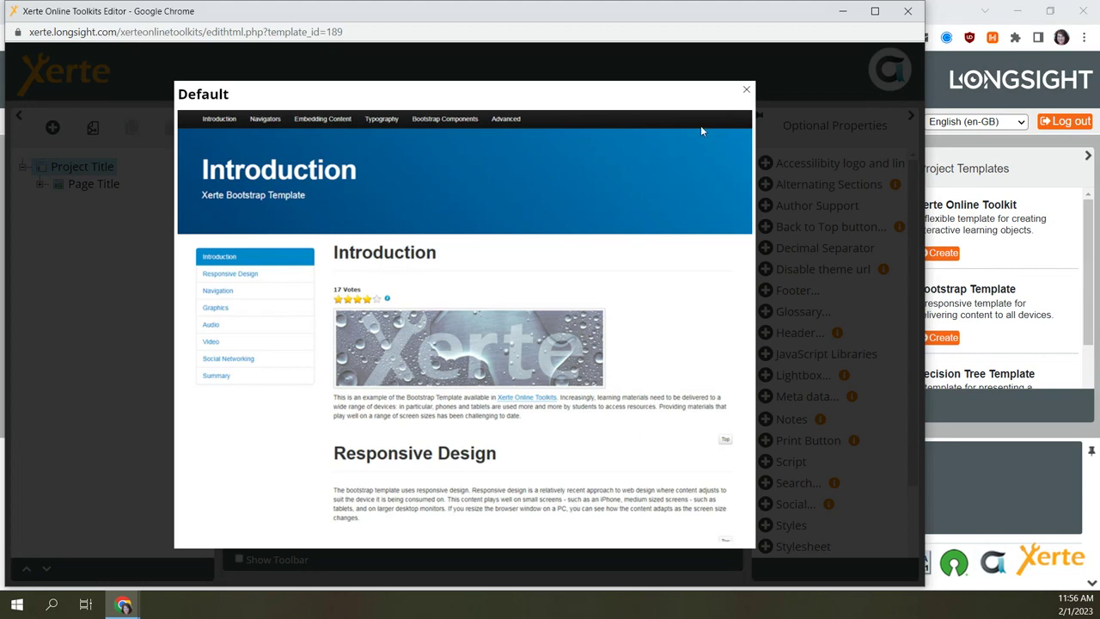
{"action": "left_click", "coordinate": [744, 93]}
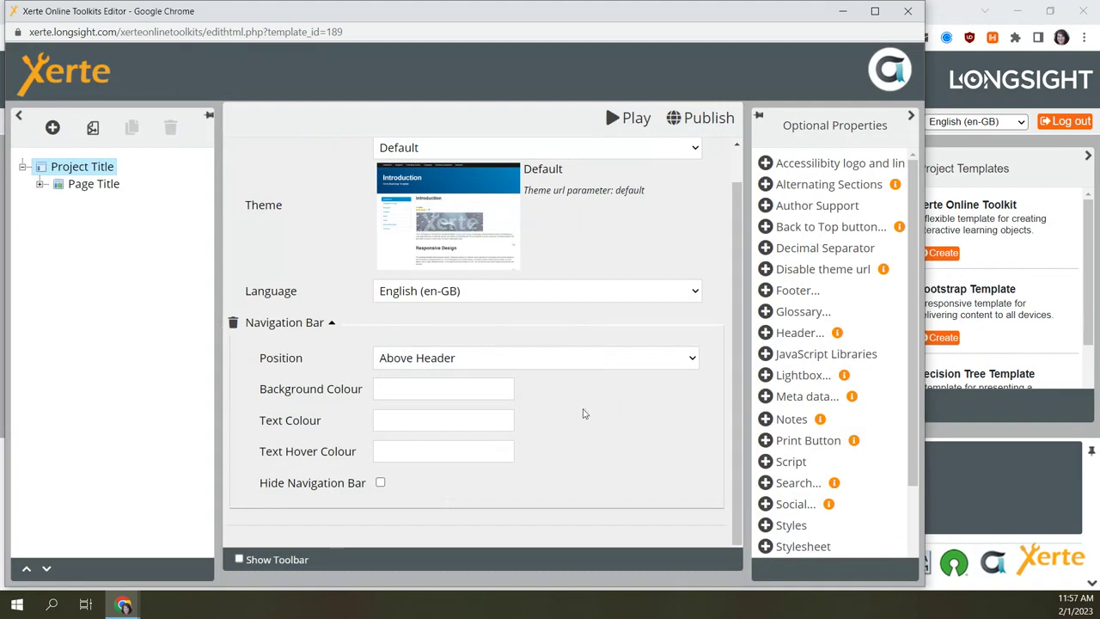
- Close the New Bootstrap editor window to return to the workspace
{"action": "left_click", "coordinate": [907, 11]}
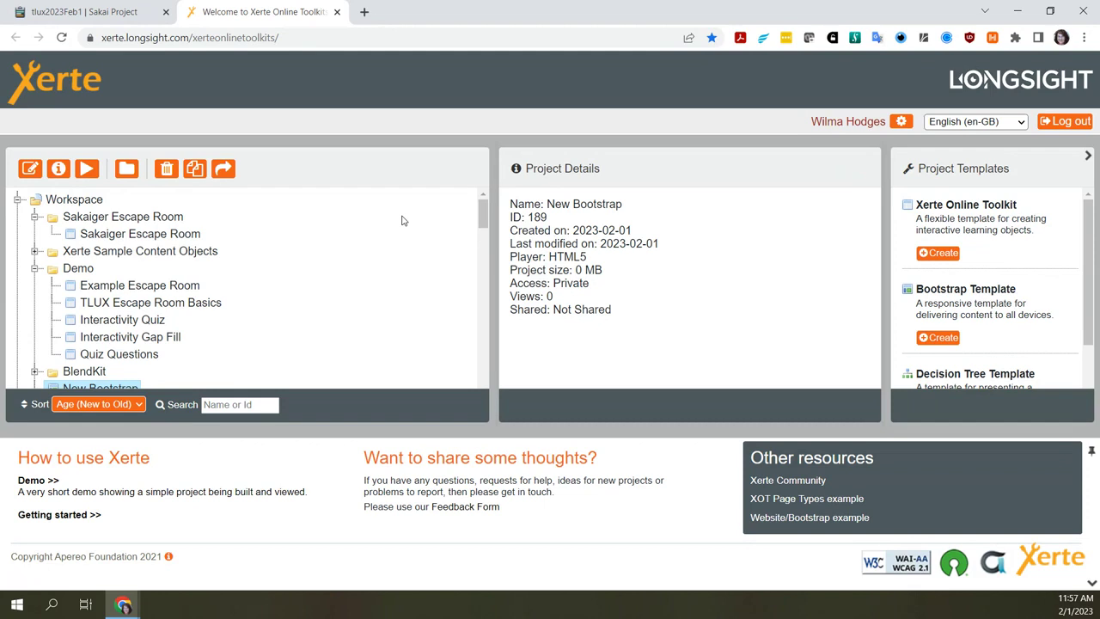
- Select TLUX Escape Room Basics, then switch to the tlux2023Feb1 agenda pad's Planning and Adjourn items
{"action": "left_click", "coordinate": [150, 304]}
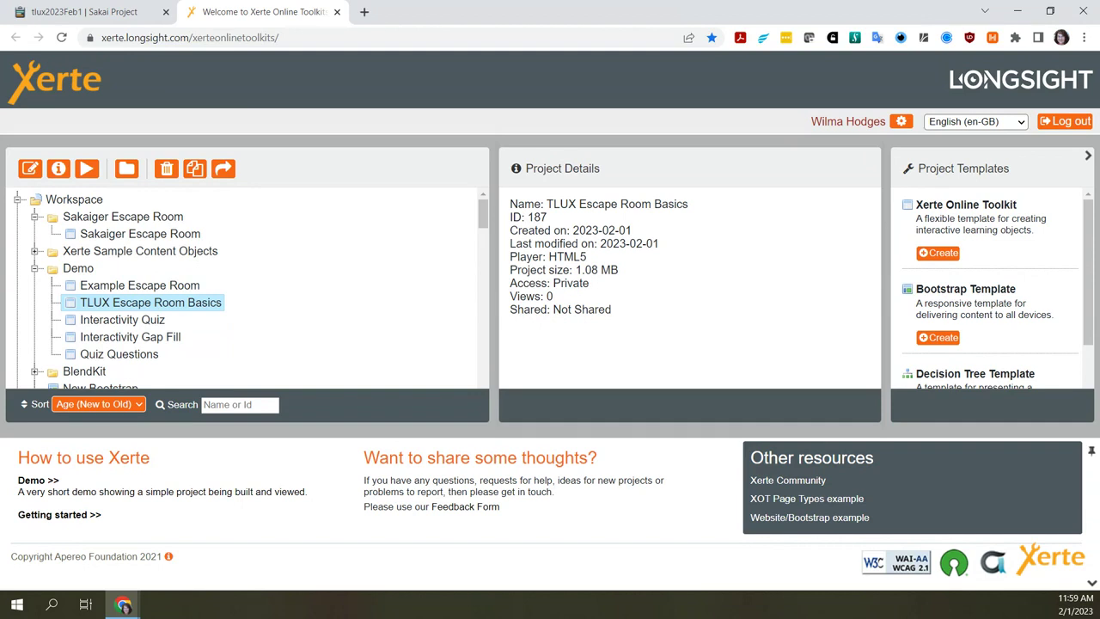
{"action": "left_click", "coordinate": [100, 12]}
{"action": "scroll", "coordinate": [247, 382], "scroll_direction": "down", "scroll_amount": 3}
{"action": "scroll", "coordinate": [246, 381], "scroll_direction": "down", "scroll_amount": 7}
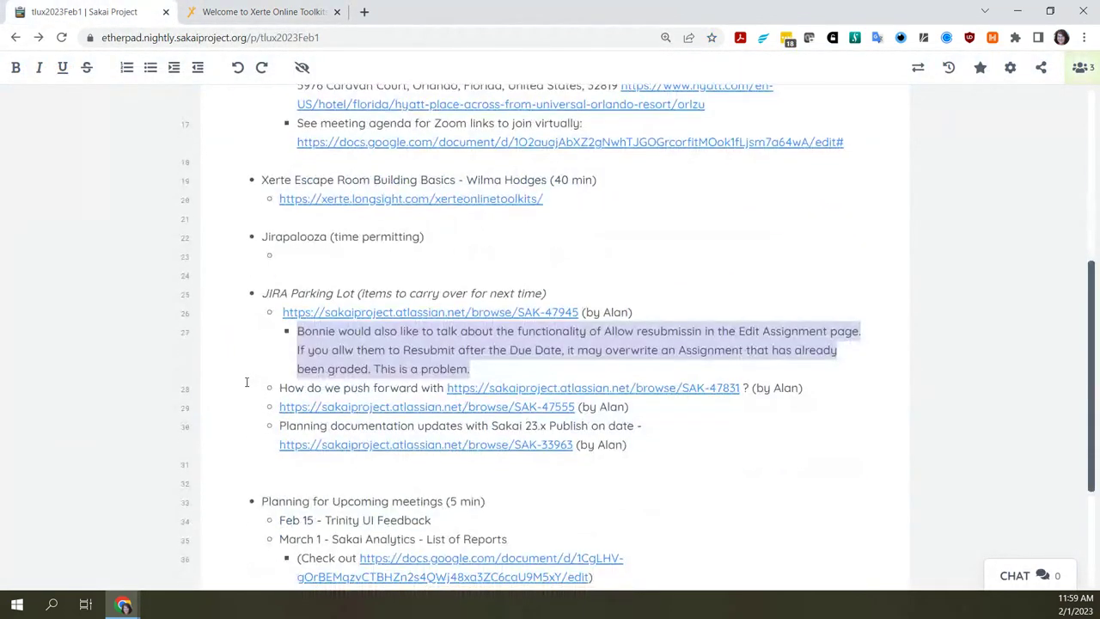